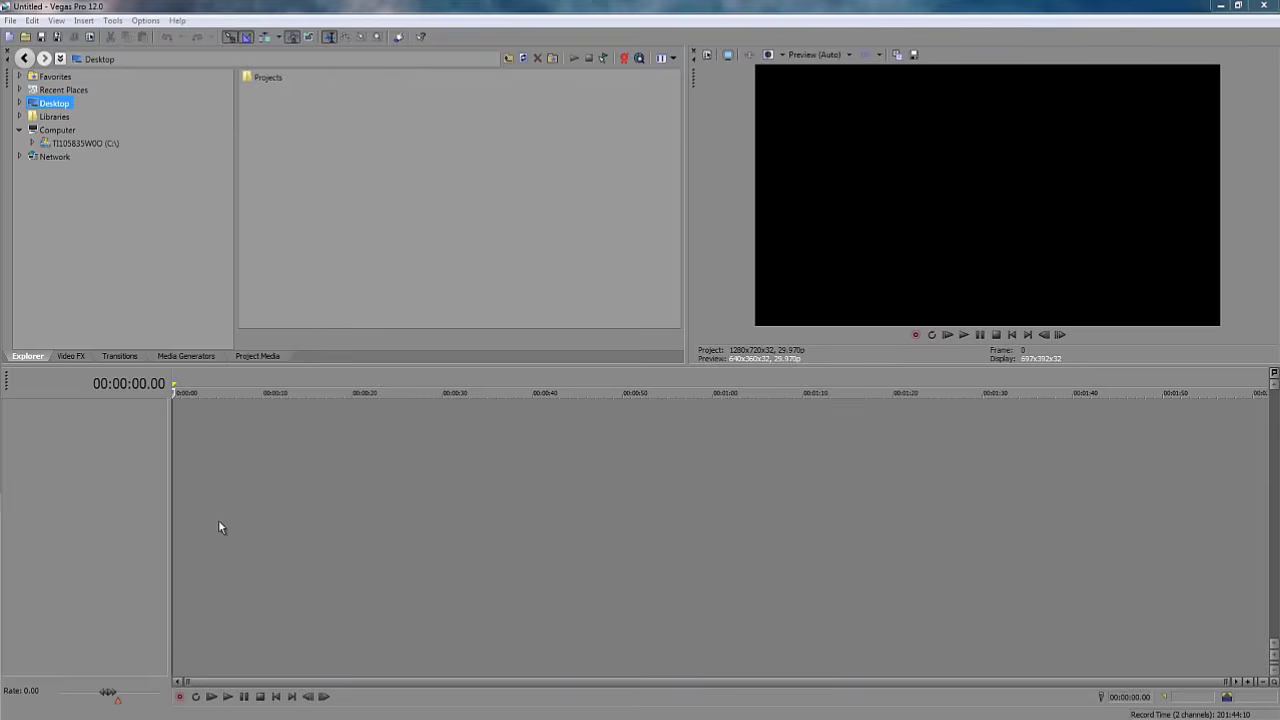
# Add one audio track and one video track to the empty timeline, with the playhead at 00:00:06.11.
pyautogui.click(270, 436)
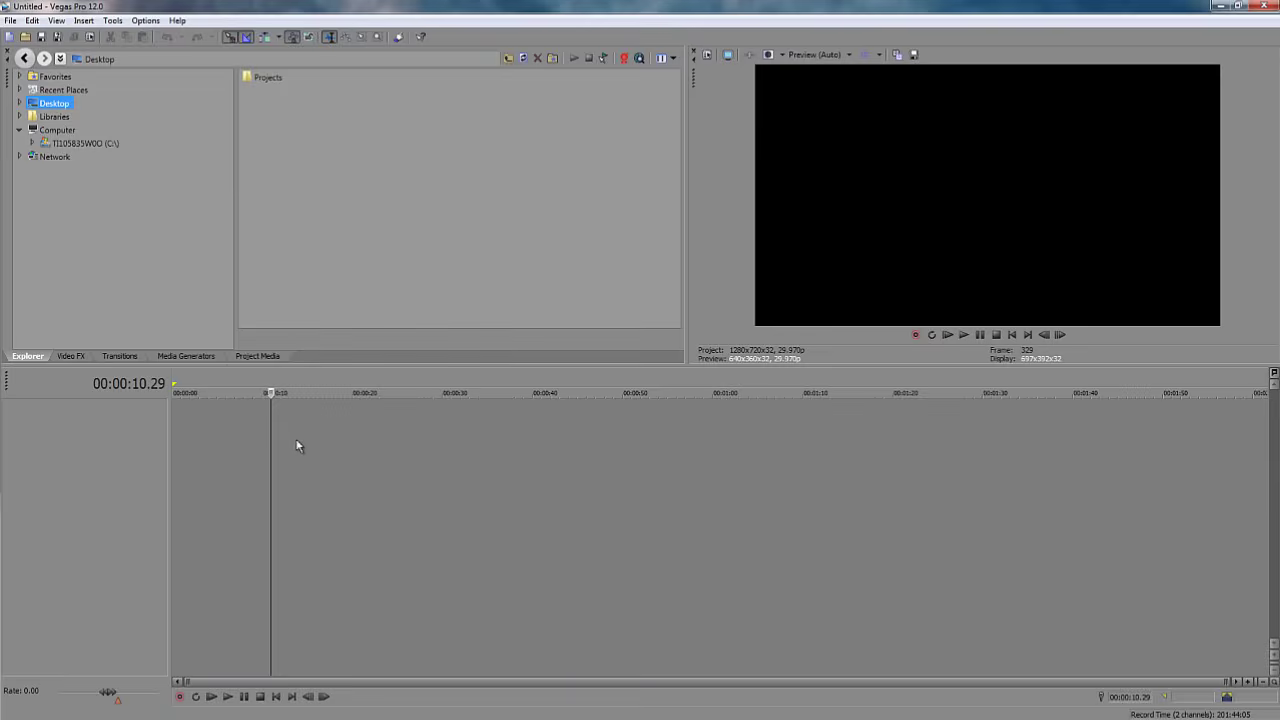
pyautogui.hotkey('ctrl', 'q')
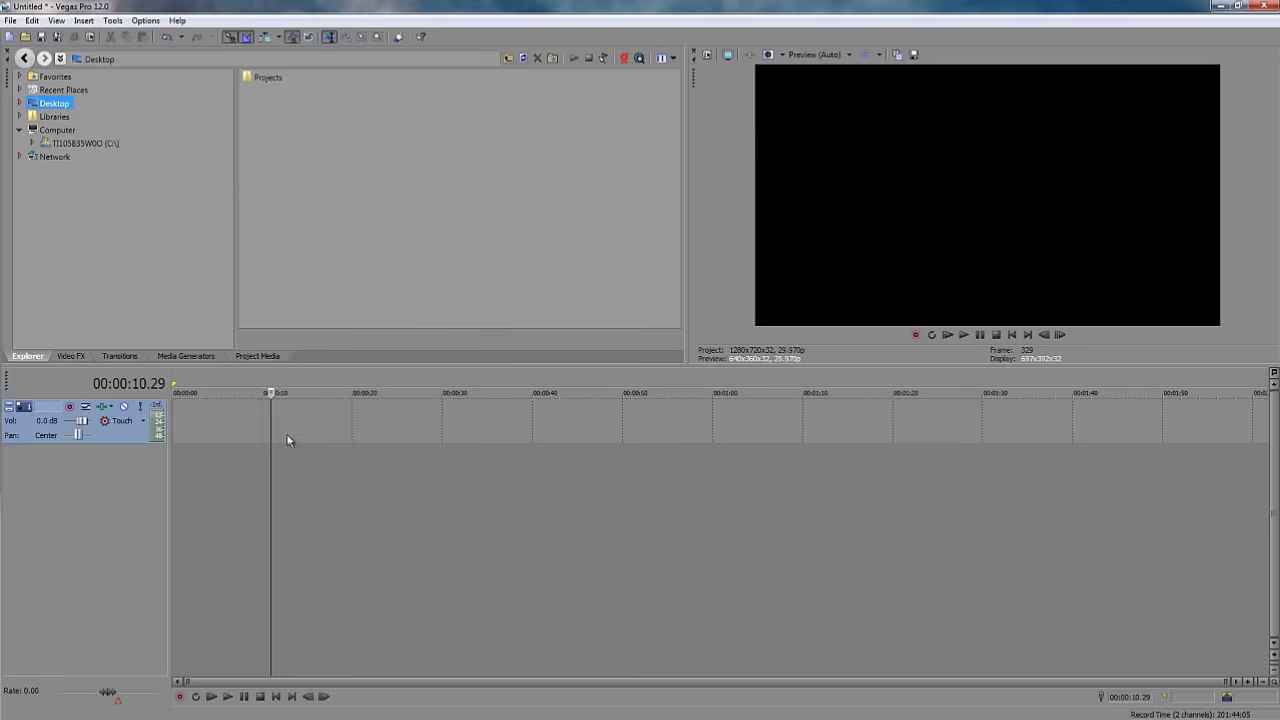
pyautogui.click(231, 470)
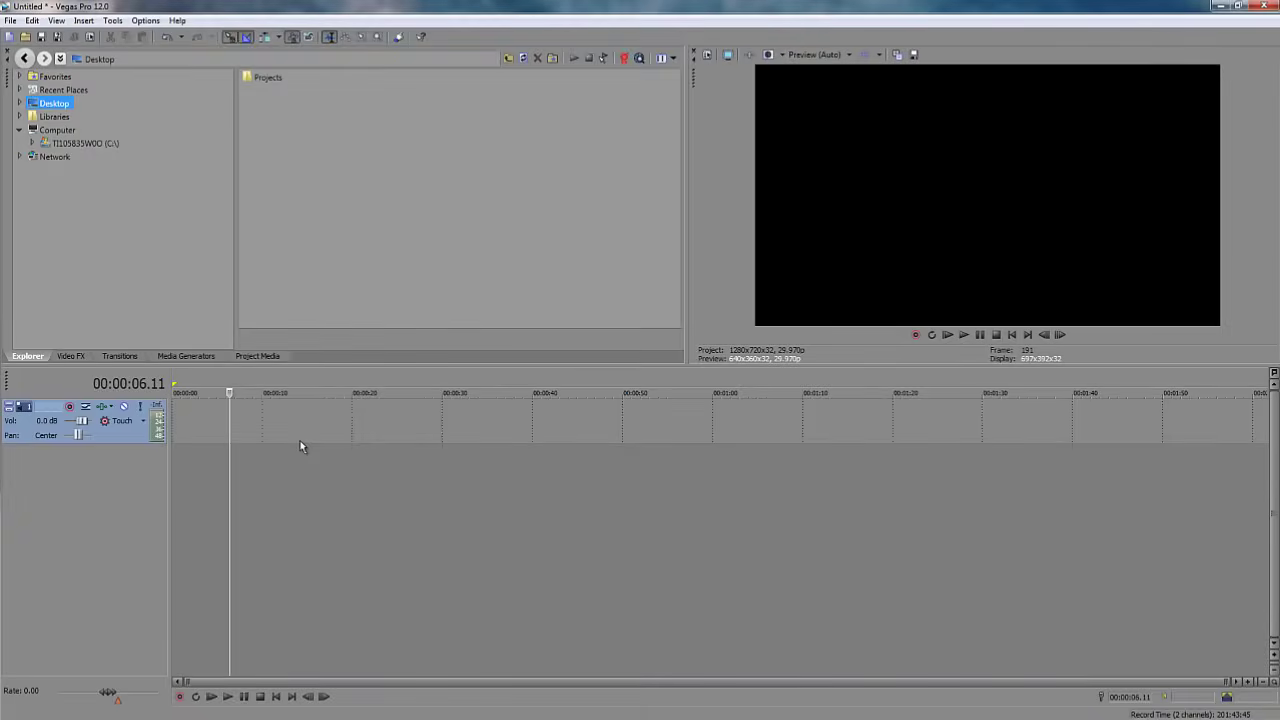
pyautogui.hotkey('ctrl', 'shift', 'q')
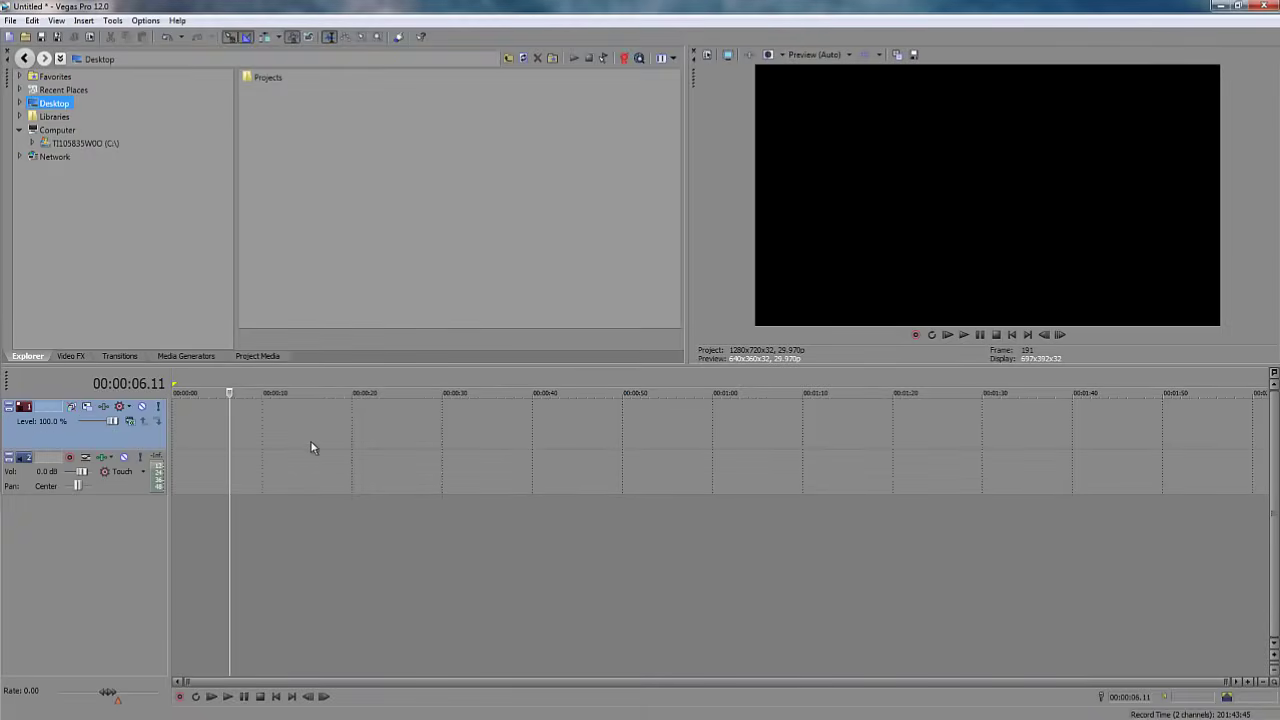
# Add ABNDN_BEAMTAC.M2TS from the LEFTOVERS folder under Desktop > Projects to the tracks, starting at 00:00:06.11.
pyautogui.click(20, 103)
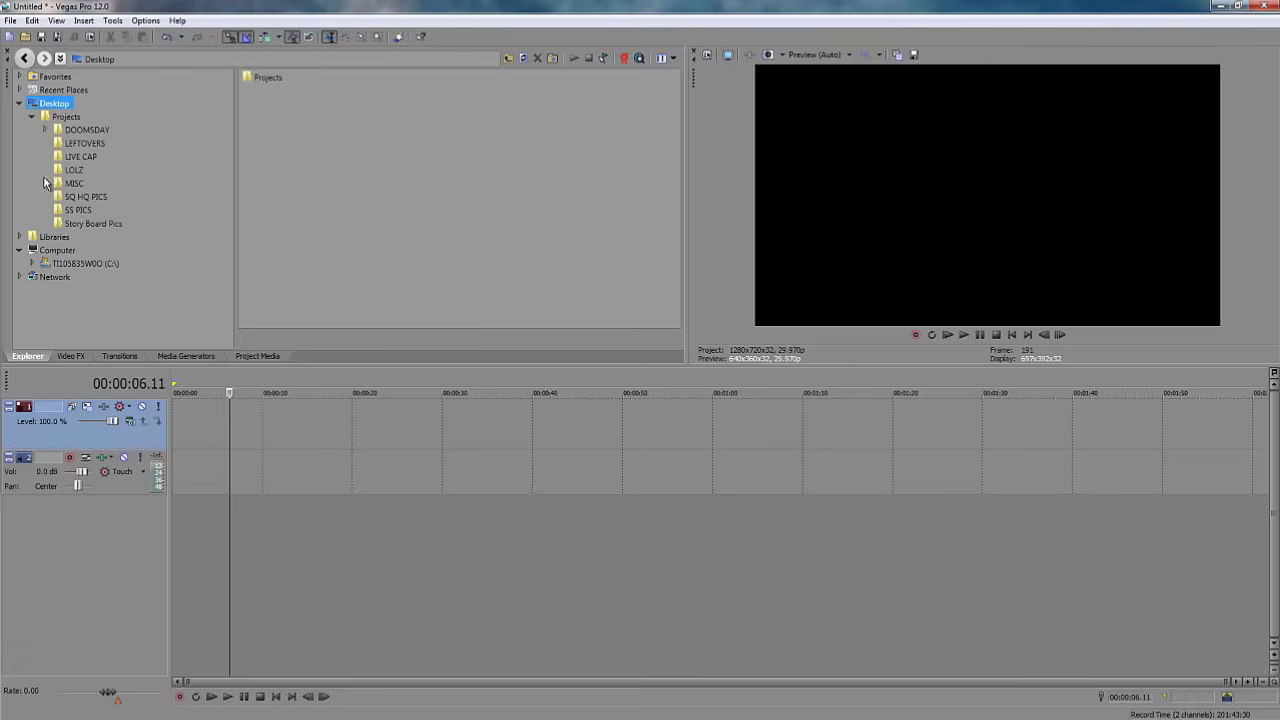
pyautogui.click(84, 143)
pyautogui.moveTo(297, 78); pyautogui.dragTo(513, 385)
# Preview the clip by starting and stopping playback, and place the playhead at 00:00:16.05.
pyautogui.press('space')
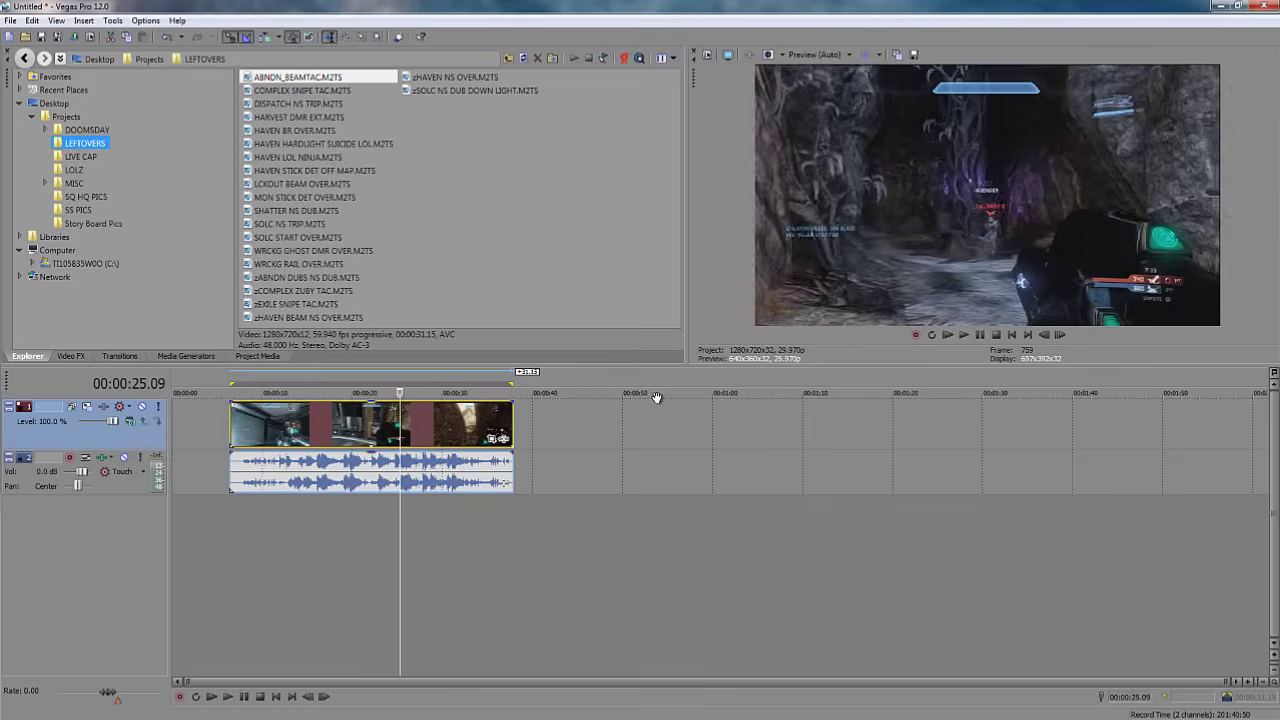
pyautogui.press('space')
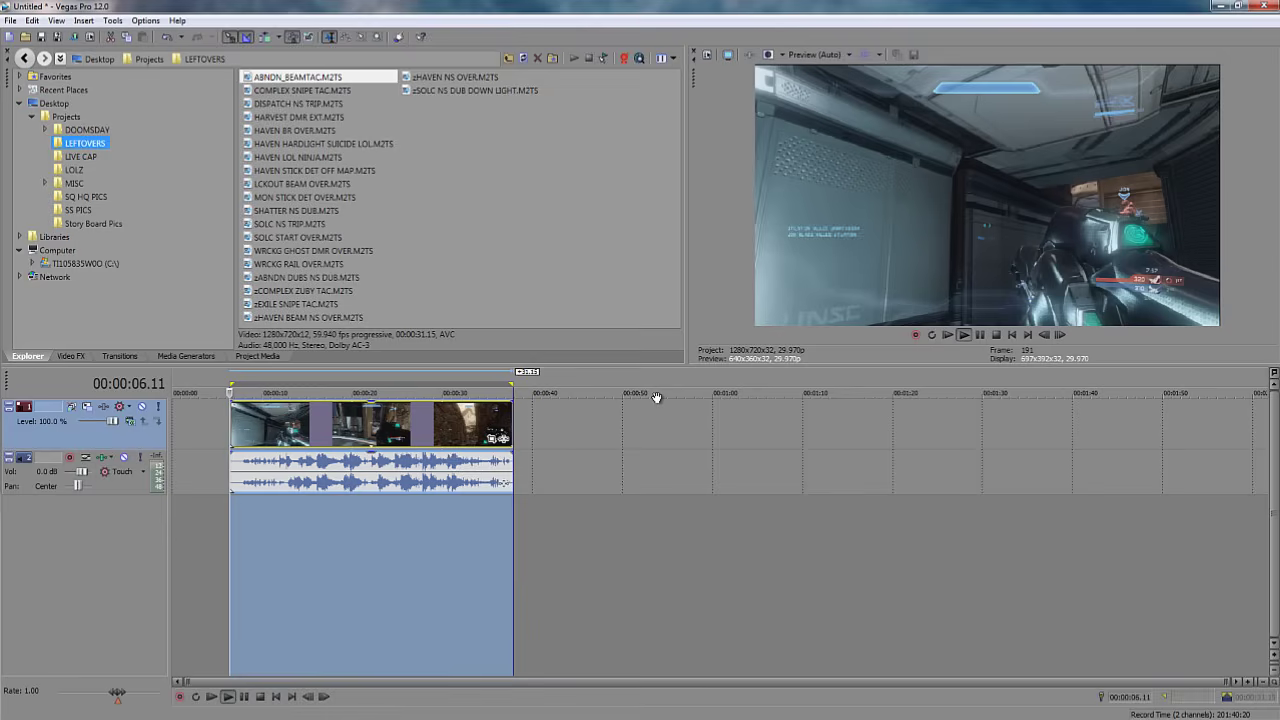
pyautogui.press('space')
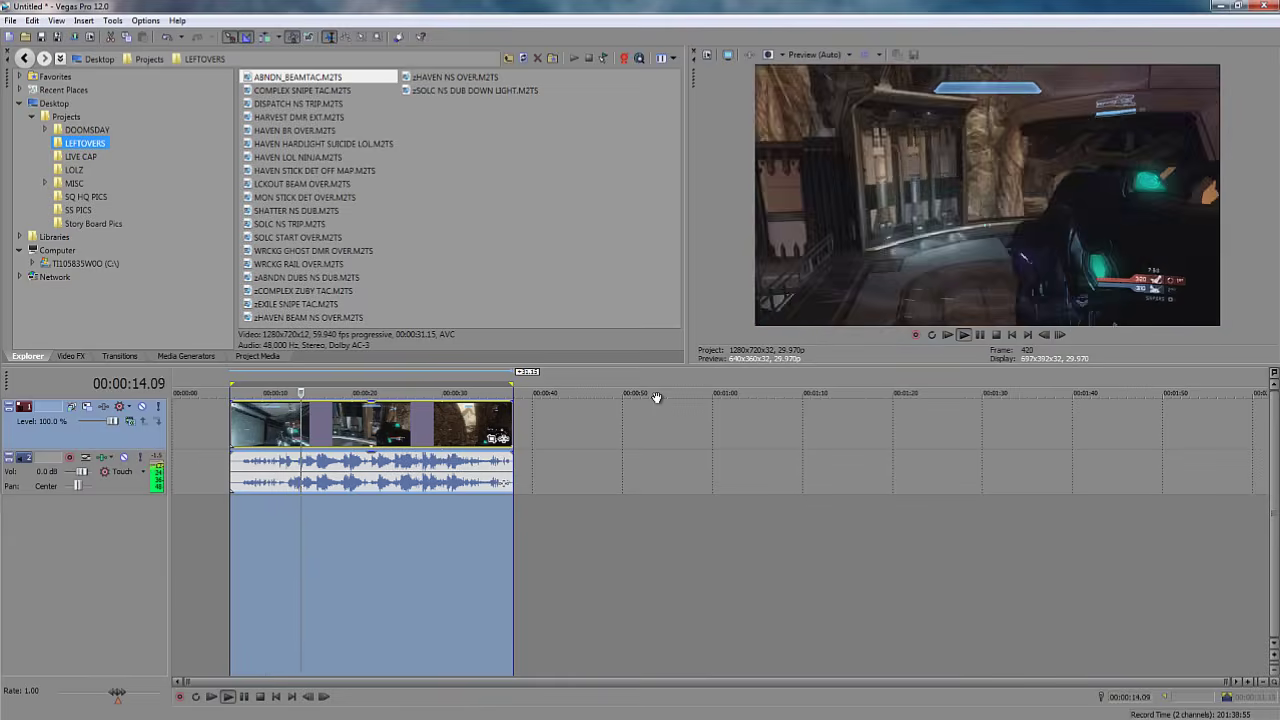
pyautogui.press('space')
pyautogui.click(318, 432)
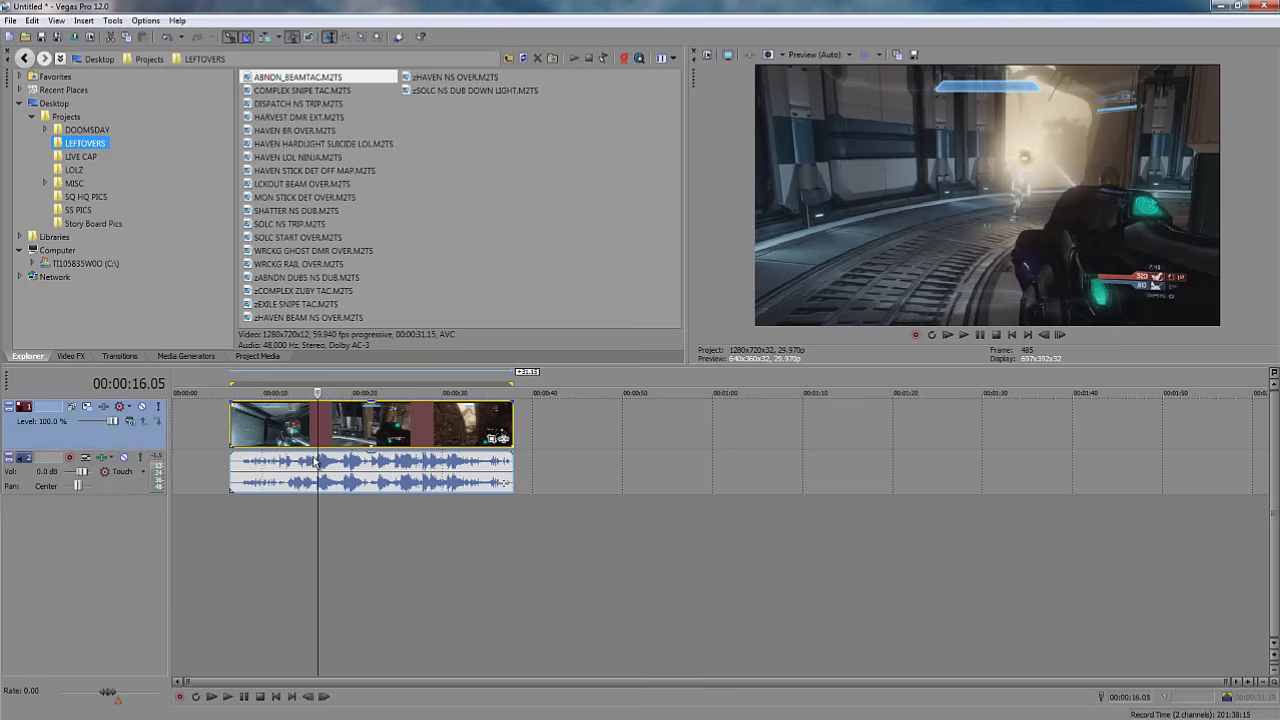
# Bring up the Save As dialog for the project and close it without saving.
pyautogui.hotkey('ctrl', 's')
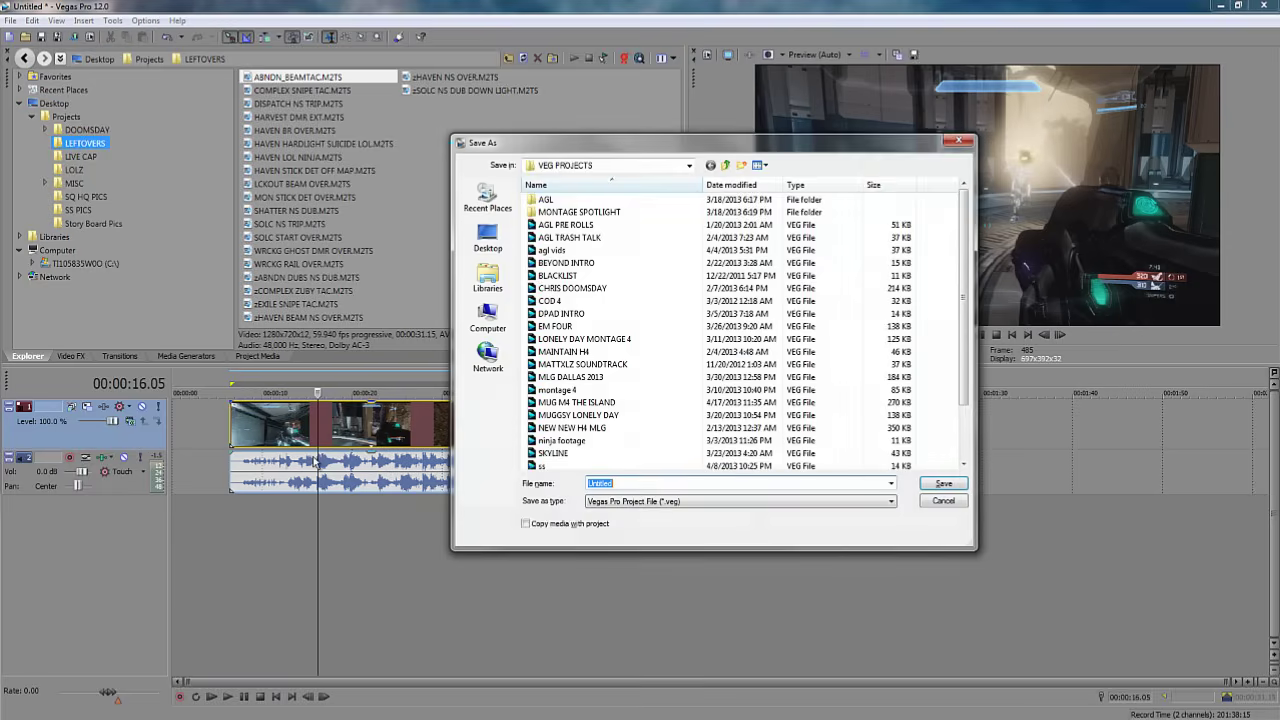
pyautogui.click(962, 145)
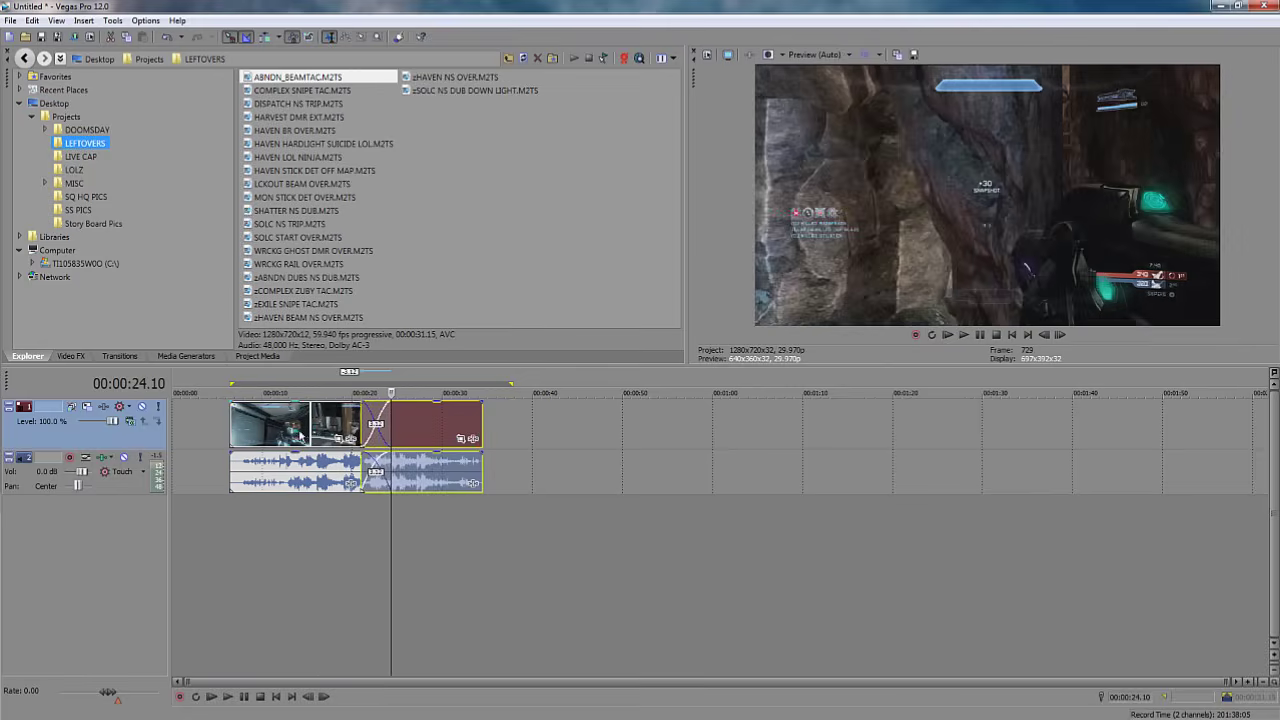
# Undo the clip's overlap and split, redo both edits, and undo them again.
pyautogui.press('space')
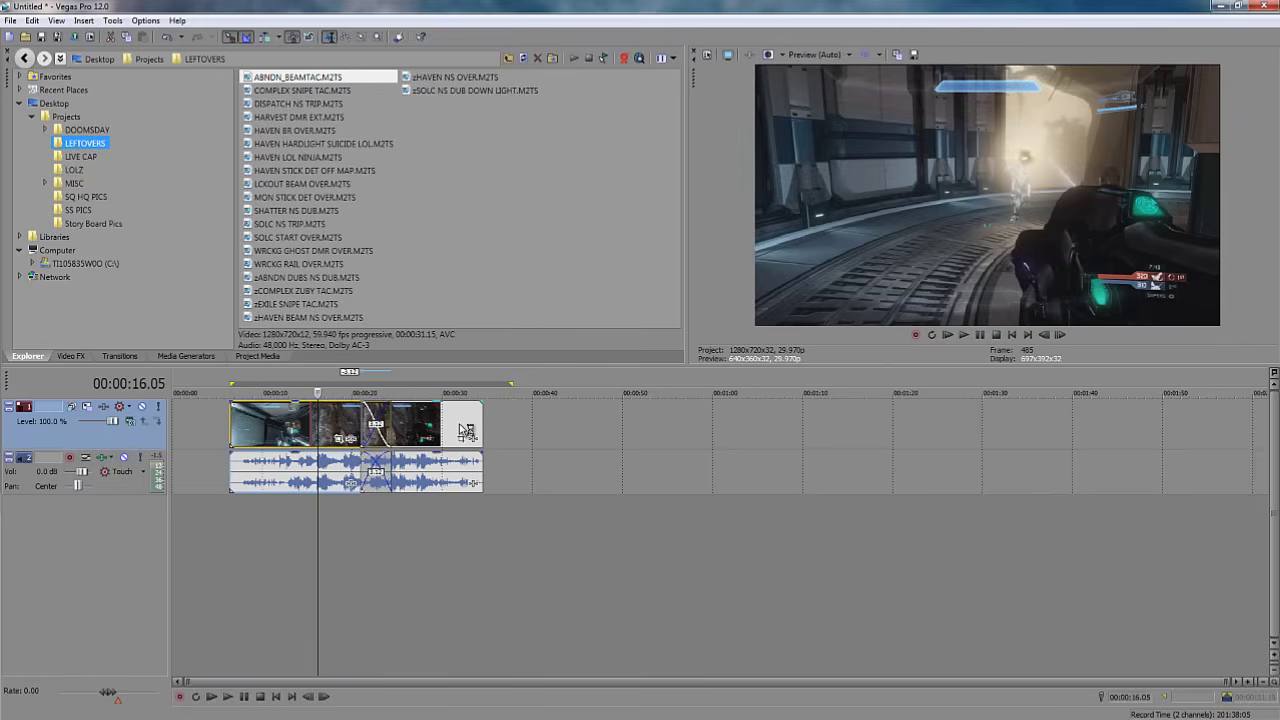
pyautogui.hotkey('ctrl', 'z')
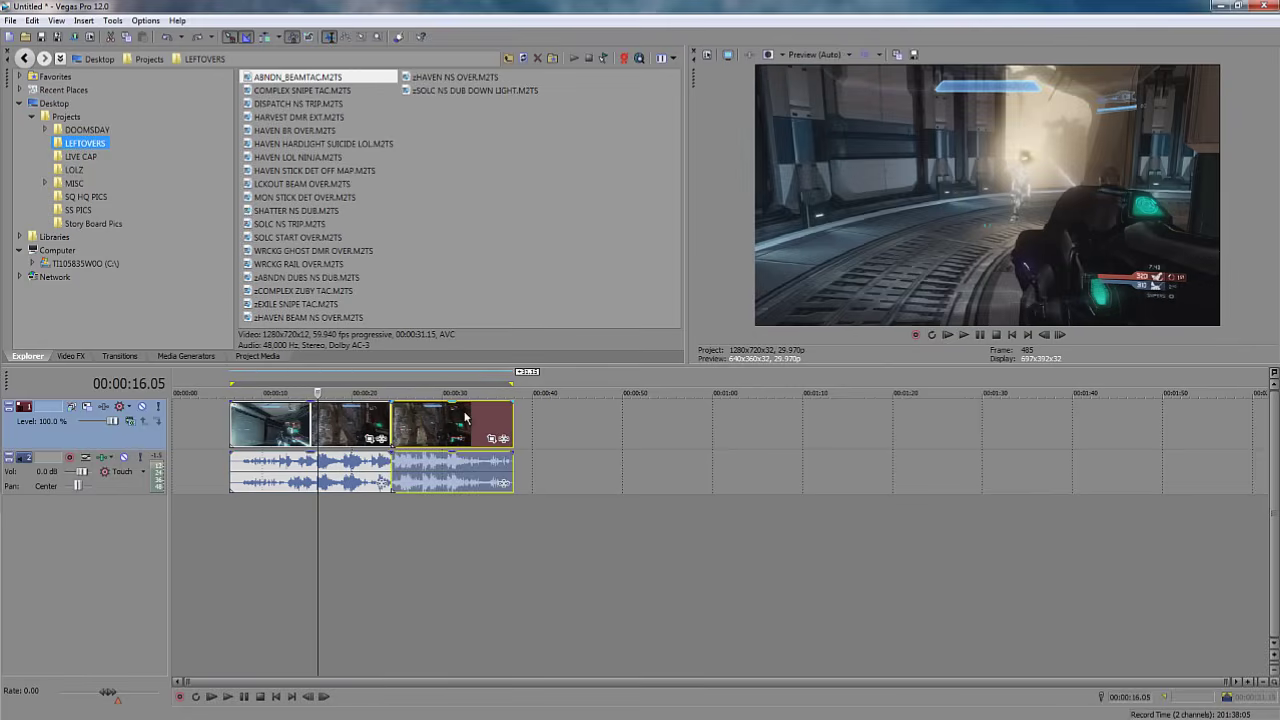
pyautogui.hotkey('ctrl', 'z')
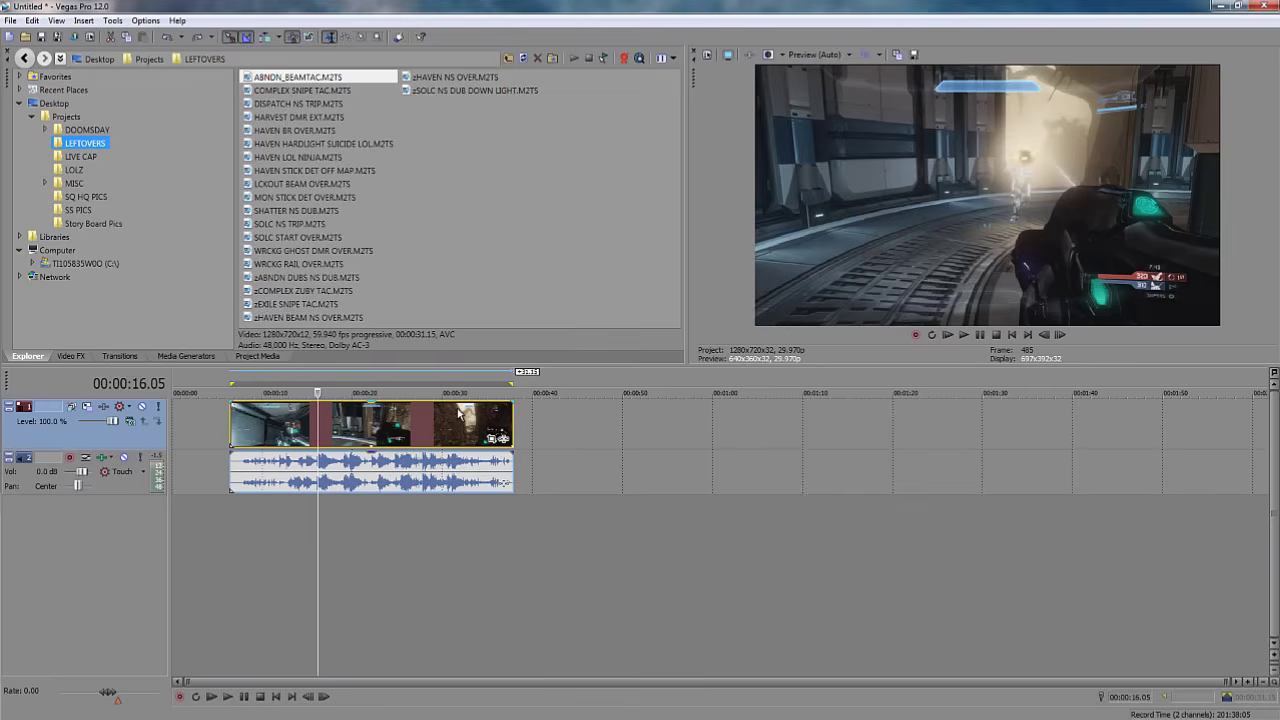
pyautogui.hotkey('ctrl', 'shift', 'z')
pyautogui.hotkey('ctrl', 'shift', 'z')
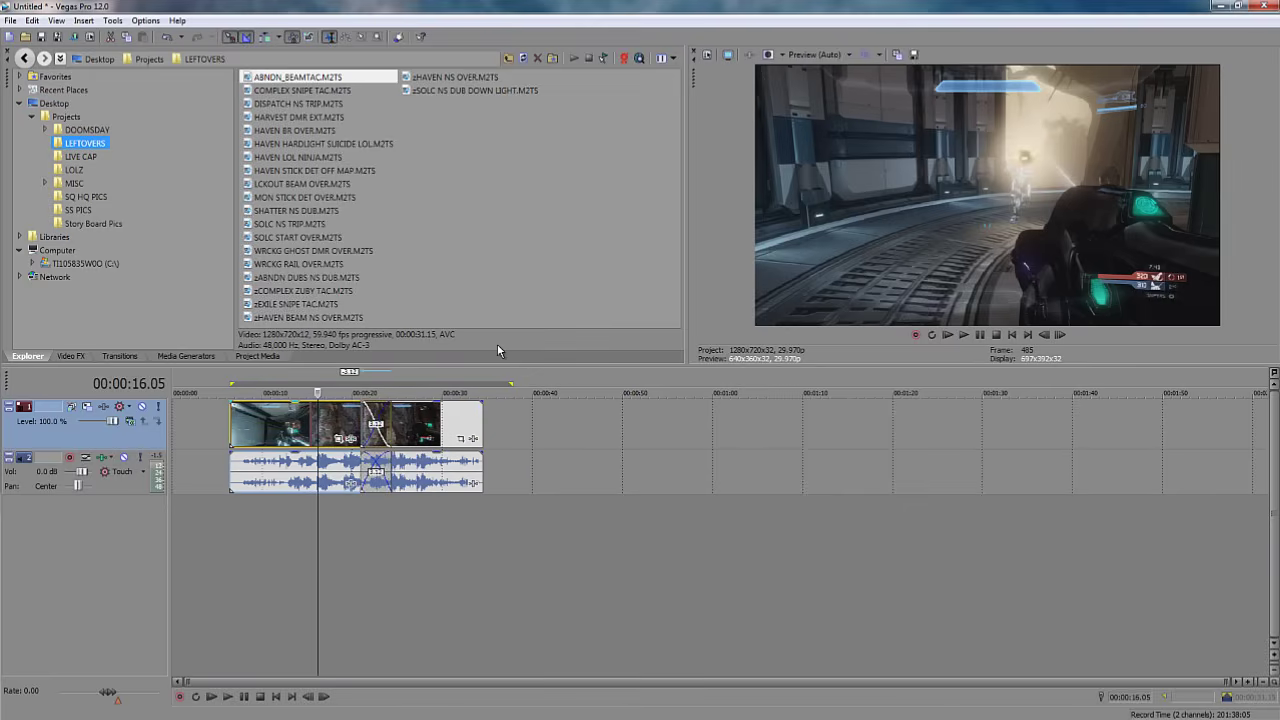
pyautogui.hotkey('ctrl', 'z')
pyautogui.hotkey('ctrl', 'z')
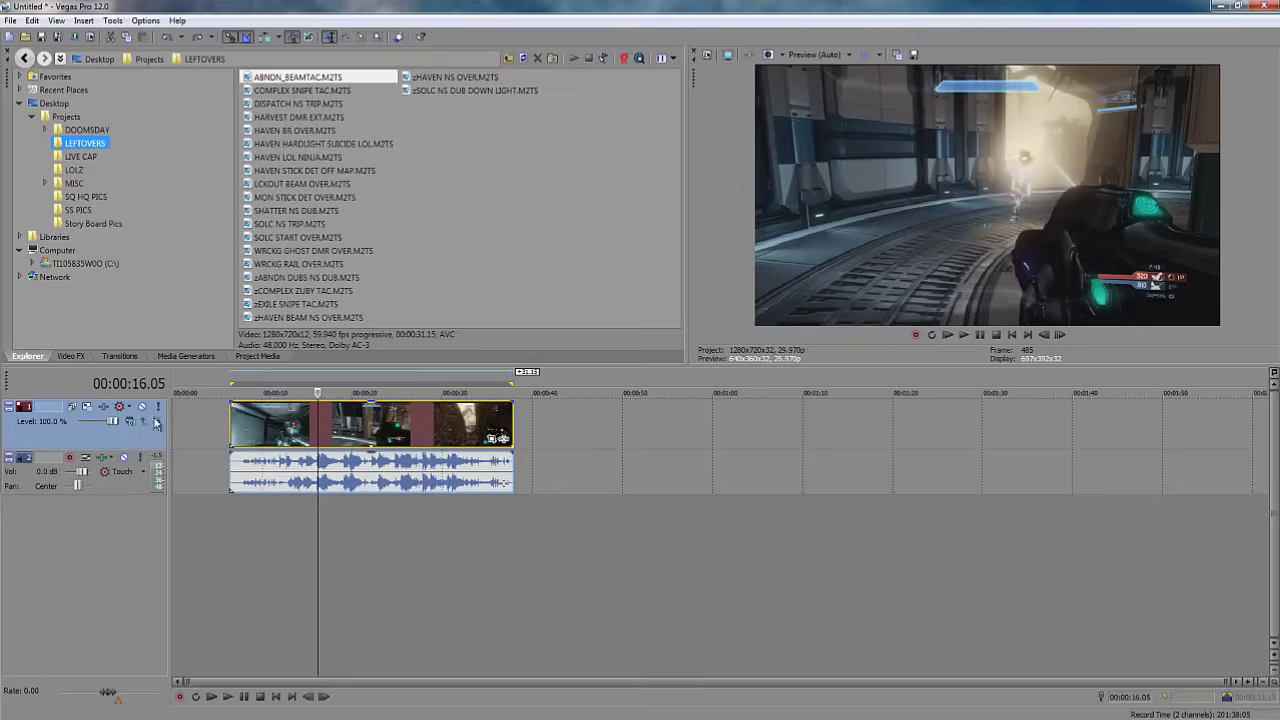
# Split the clip at 00:00:21.22, 00:00:27.18 and 00:00:32.19, moving the cut-off pieces away from the preceding parts.
pyautogui.click(420, 410)
pyautogui.click(369, 423)
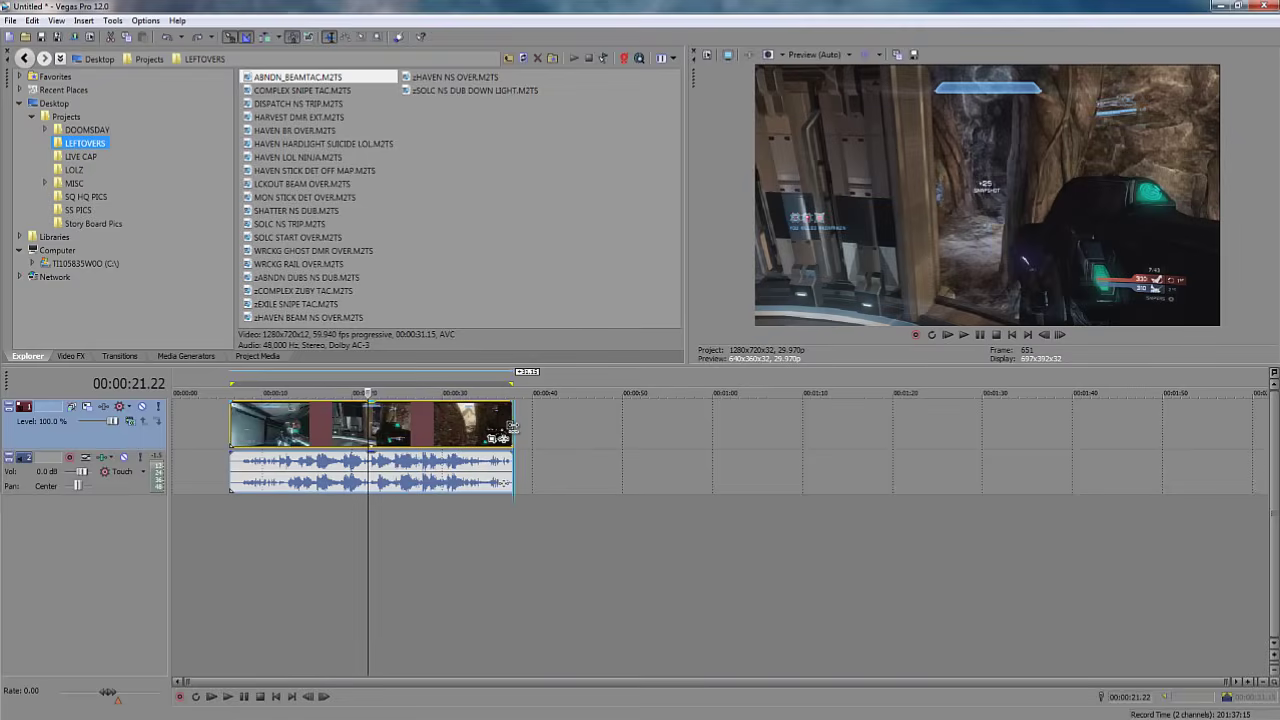
pyautogui.moveTo(512, 427)
pyautogui.mouseDown()
pyautogui.moveTo(560, 430)
pyautogui.moveTo(490, 437)
pyautogui.moveTo(695, 430)
pyautogui.moveTo(440, 438)
pyautogui.moveTo(526, 443)
pyautogui.moveTo(513, 438)
pyautogui.mouseUp()
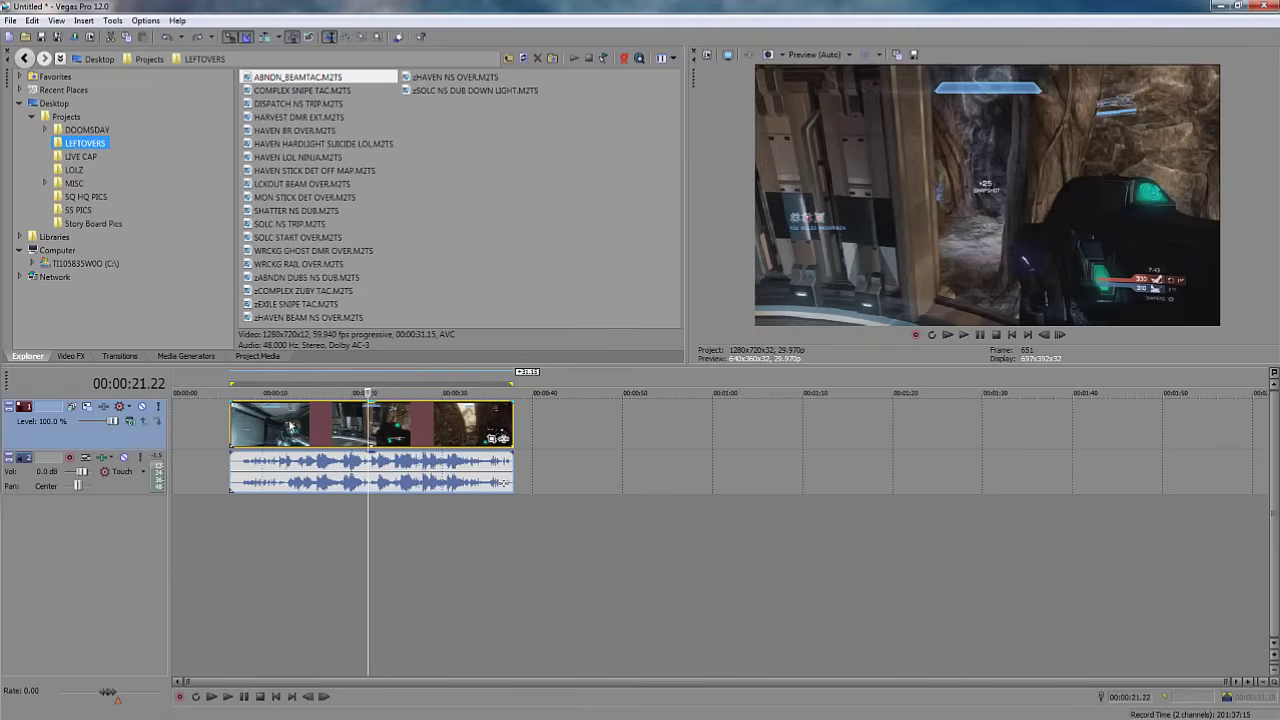
pyautogui.press('s')
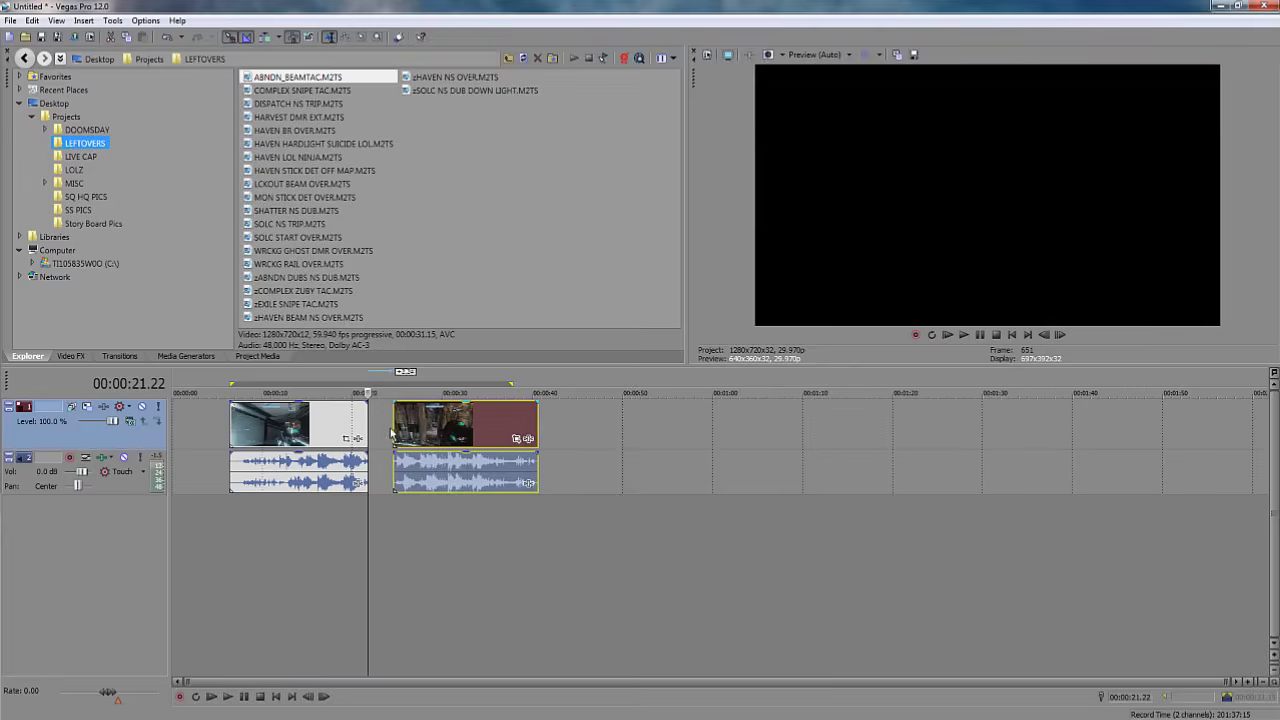
pyautogui.click(421, 432)
pyautogui.press('s')
pyautogui.moveTo(451, 432); pyautogui.dragTo(460, 432)
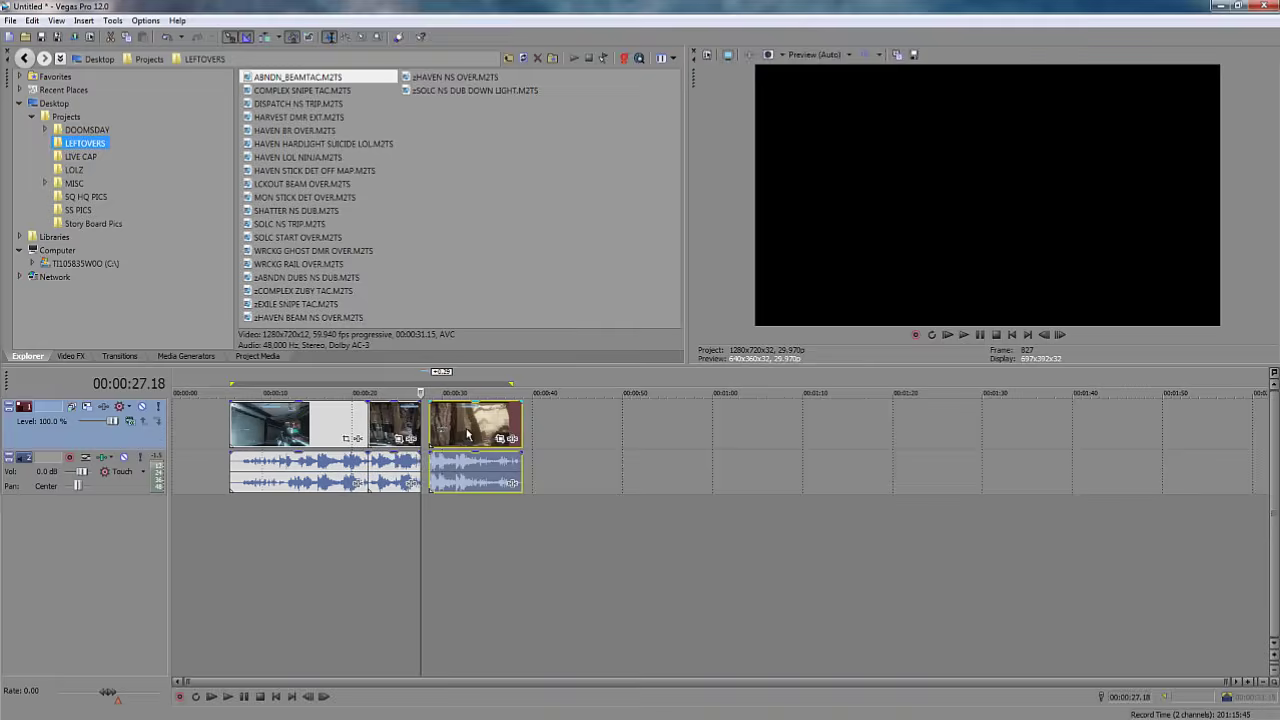
pyautogui.click(466, 432)
pyautogui.press('s')
# Undo all the splits and moves made to the clip pieces.
pyautogui.hotkey('ctrl', 'z')
pyautogui.hotkey('ctrl', 'z')
pyautogui.hotkey('ctrl', 'z')
pyautogui.hotkey('ctrl', 'z')
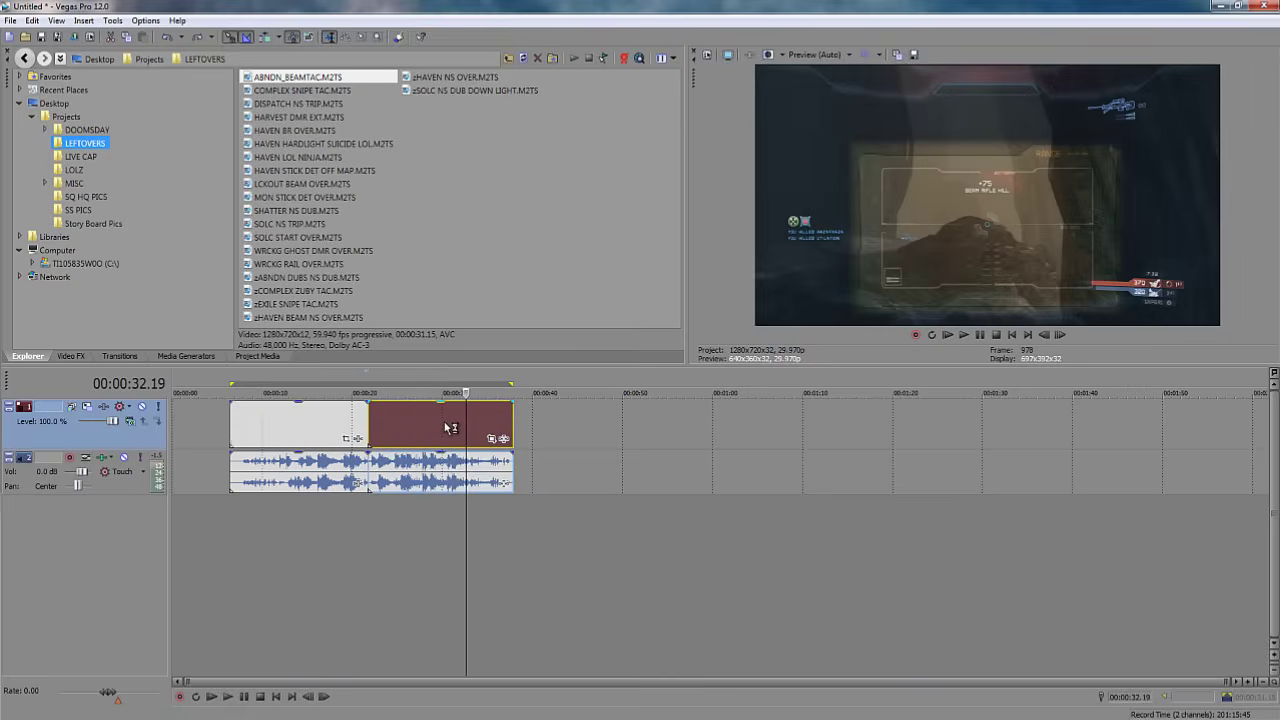
pyautogui.hotkey('ctrl', 'z')
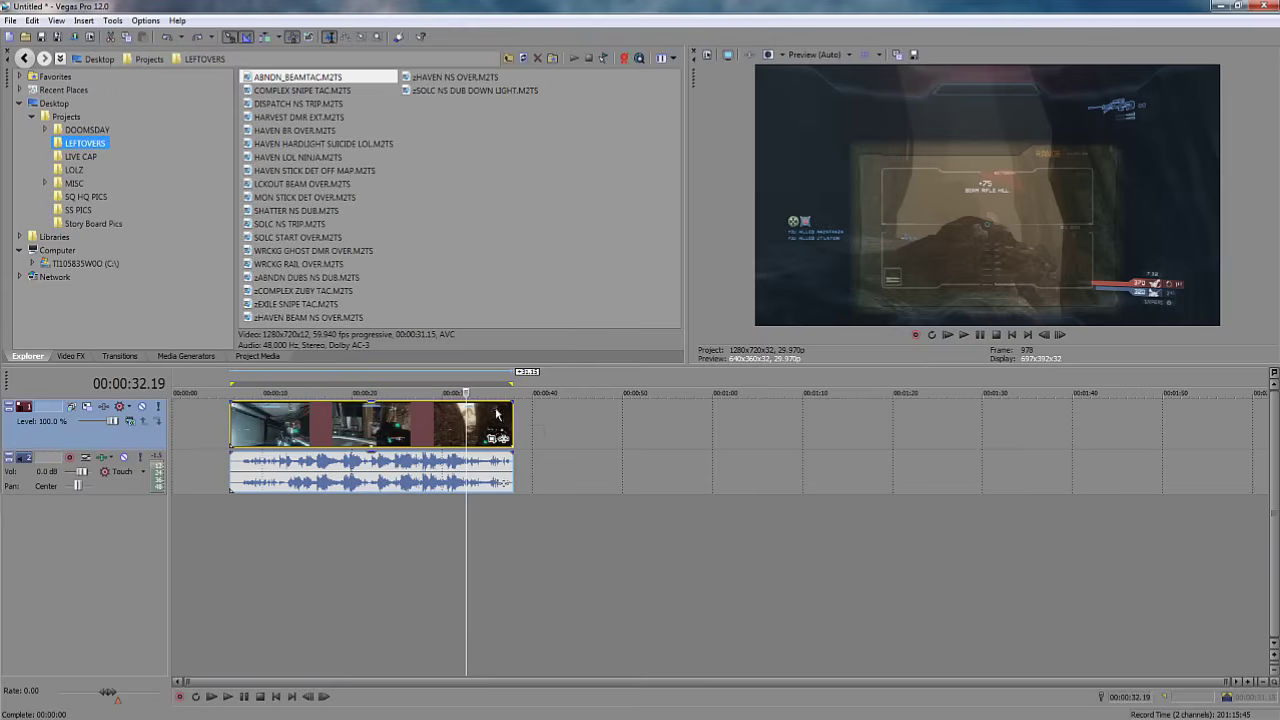
# Cycle through the editing tools to the Selection Edit tool and select the clip's video and audio events.
pyautogui.press('d')
pyautogui.hotkey('ctrl', 'd')
pyautogui.hotkey('ctrl', 'd')
pyautogui.press('d')
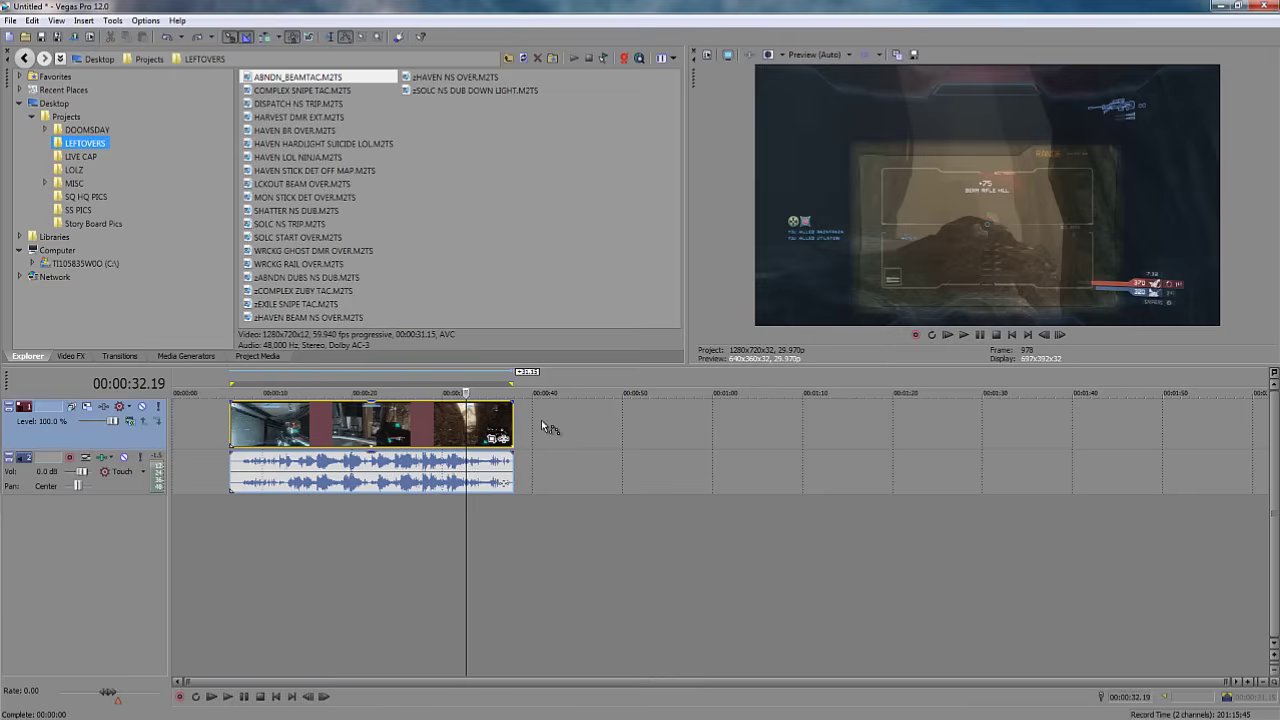
pyautogui.press('d')
pyautogui.hotkey('ctrl', 'a')
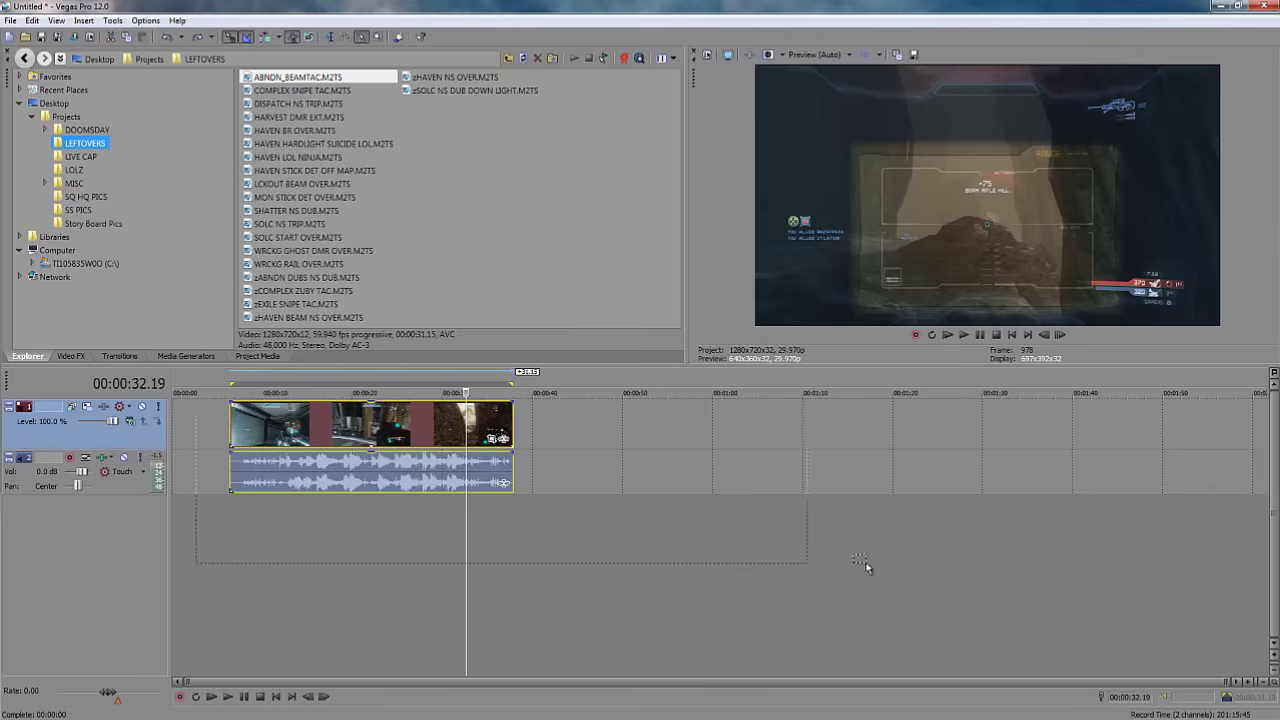
# Move the clip to start at about 22 seconds, alternating between the Normal Edit and Selection Edit tools.
pyautogui.moveTo(392, 433)
pyautogui.mouseDown()
pyautogui.moveTo(476, 435)
pyautogui.moveTo(375, 446)
pyautogui.mouseUp()
pyautogui.press('d')
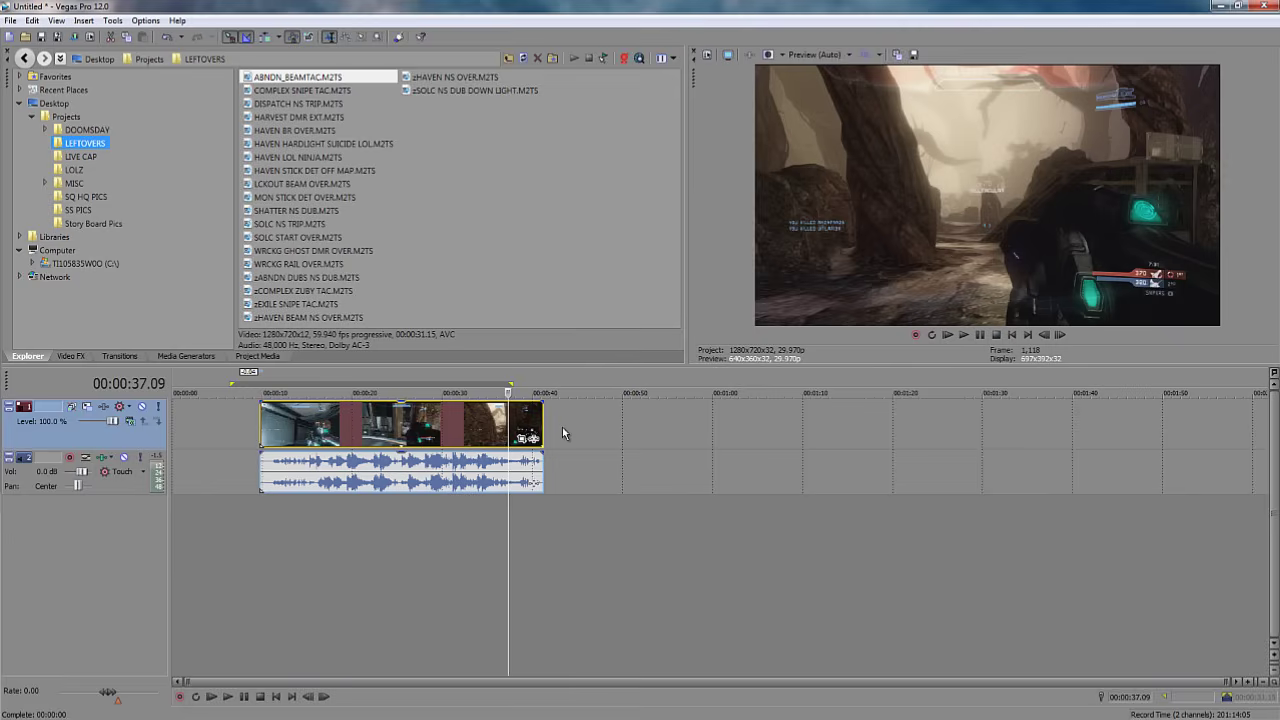
pyautogui.moveTo(569, 423); pyautogui.dragTo(371, 476)
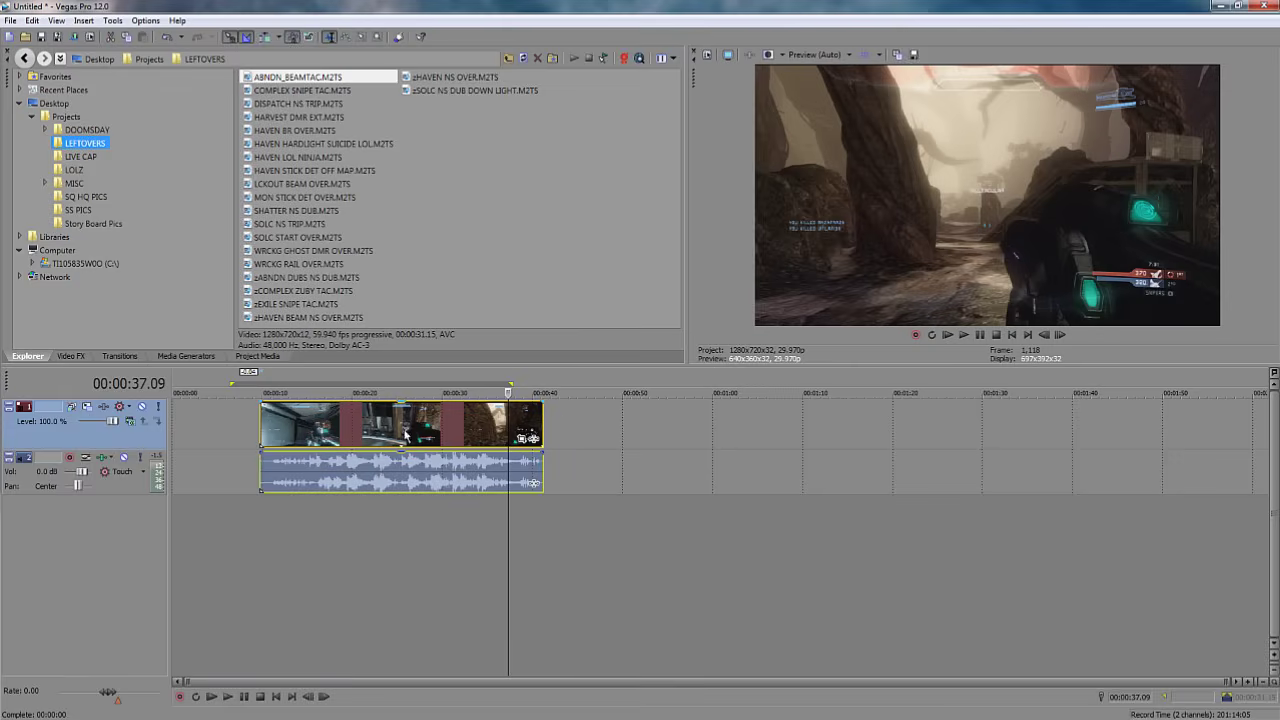
pyautogui.moveTo(416, 422); pyautogui.dragTo(525, 425)
pyautogui.moveTo(468, 431)
pyautogui.mouseDown()
pyautogui.moveTo(577, 443)
pyautogui.moveTo(370, 442)
pyautogui.moveTo(727, 430)
pyautogui.moveTo(455, 438)
pyautogui.mouseUp()
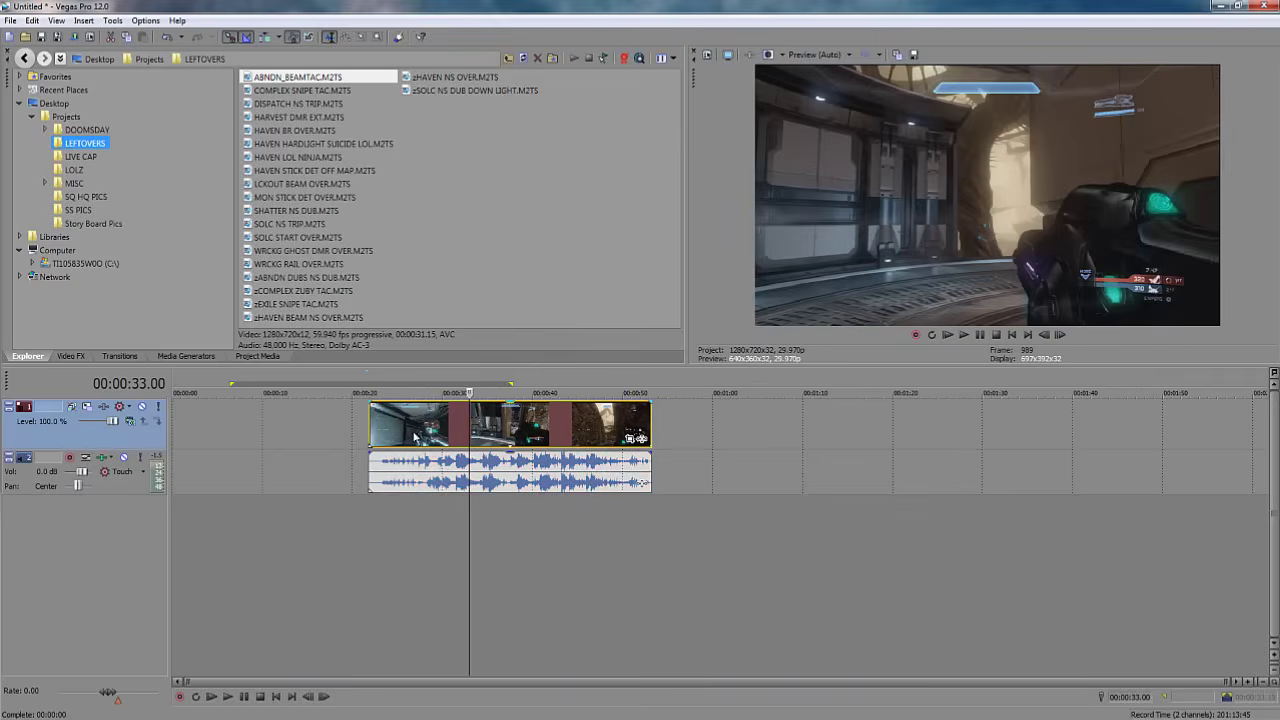
pyautogui.click(468, 487)
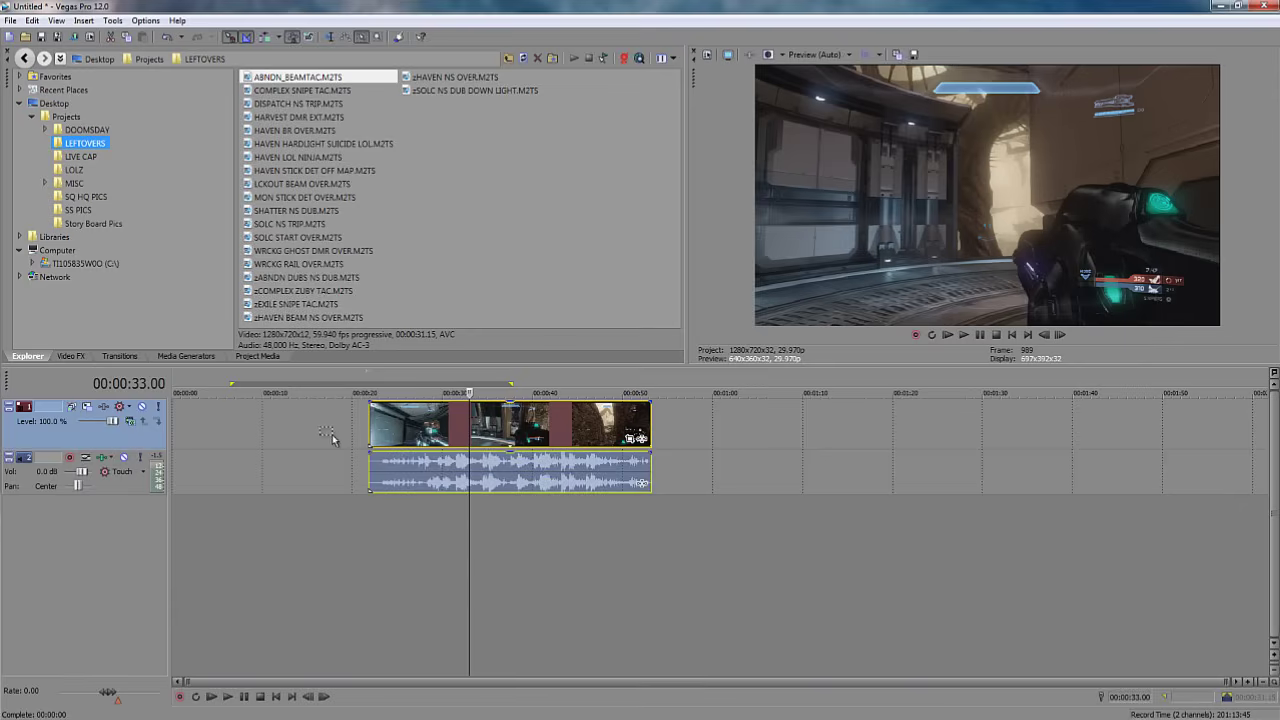
# Return to the Normal Edit tool and move the clip earlier to start at about 00:00:19.15.
pyautogui.hotkey('ctrl', 'd')
pyautogui.click(355, 426)
pyautogui.moveTo(443, 444)
pyautogui.mouseDown()
pyautogui.moveTo(504, 444)
pyautogui.moveTo(432, 430)
pyautogui.mouseUp()
pyautogui.press('u')
pyautogui.hotkey('ctrl', 'z')
pyautogui.press('space')
# Try nudging the clip earlier in small increments, and place the playhead at 00:00:19.18 near its start.
pyautogui.scroll(3, 662, 372)
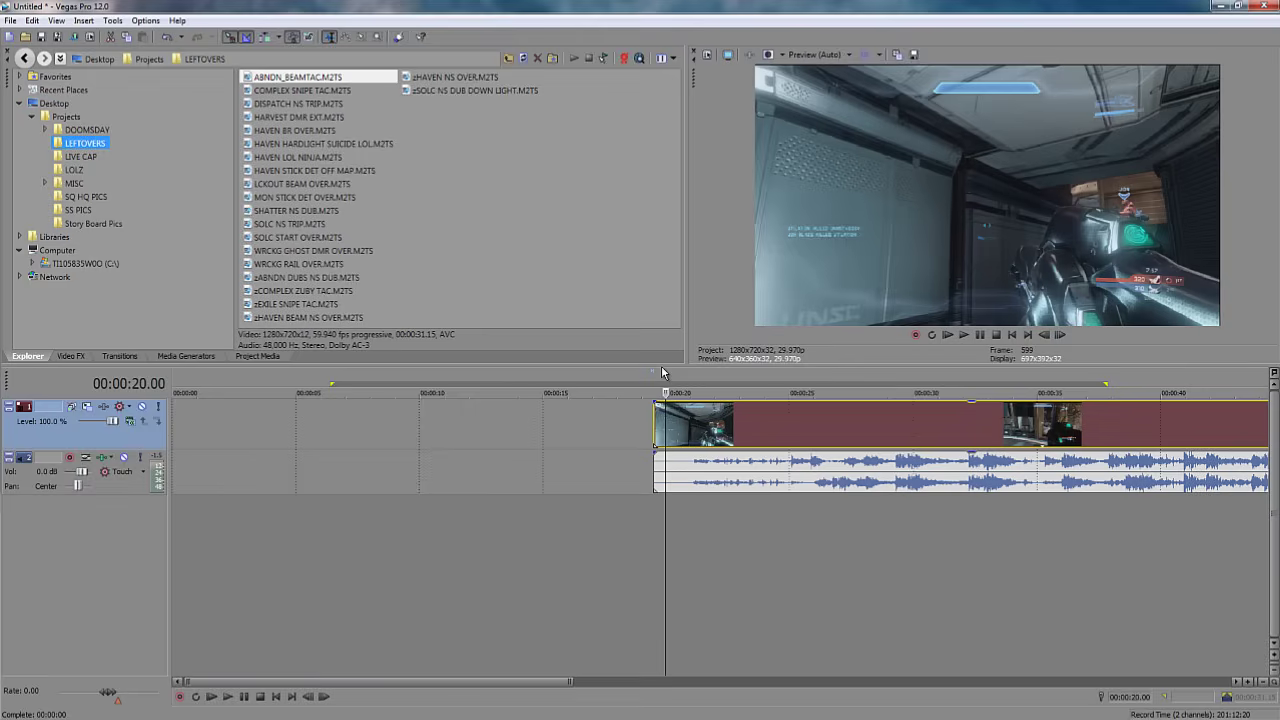
pyautogui.press('KP_4')
pyautogui.press('KP_4')
pyautogui.press('KP_4')
pyautogui.press('KP_4')
pyautogui.click(670, 472)
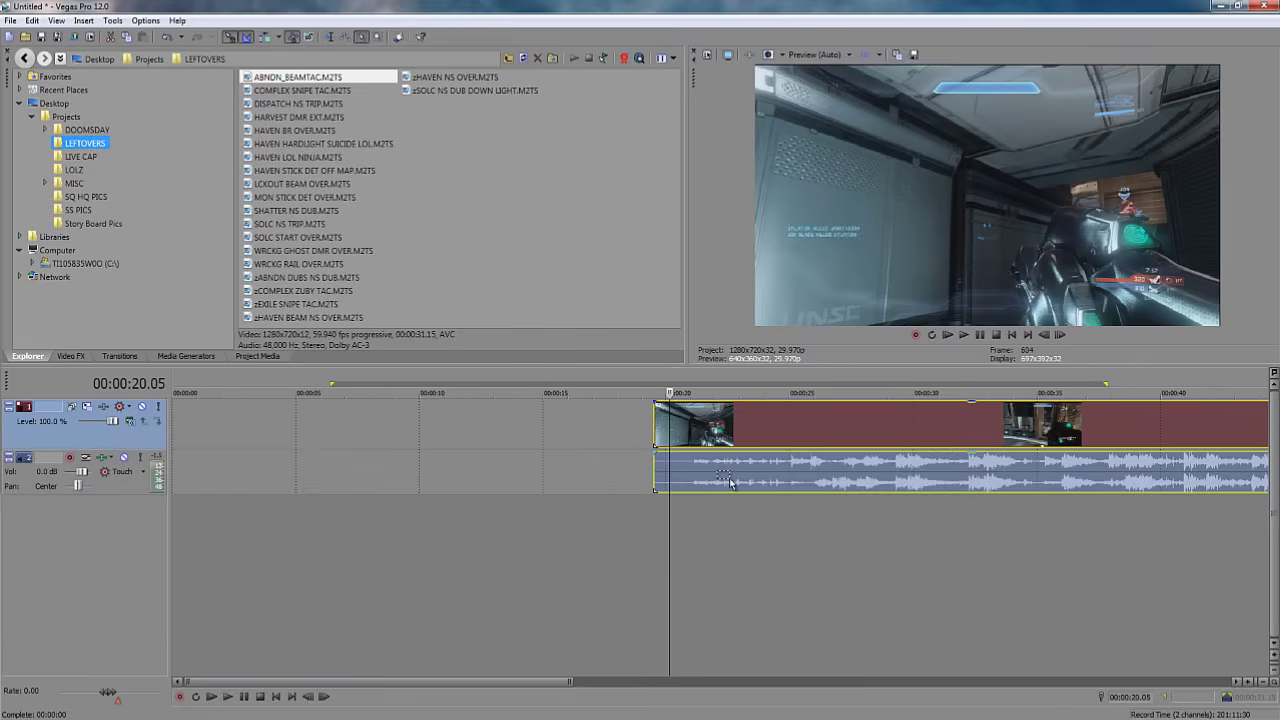
pyautogui.scroll(6, 670, 440)
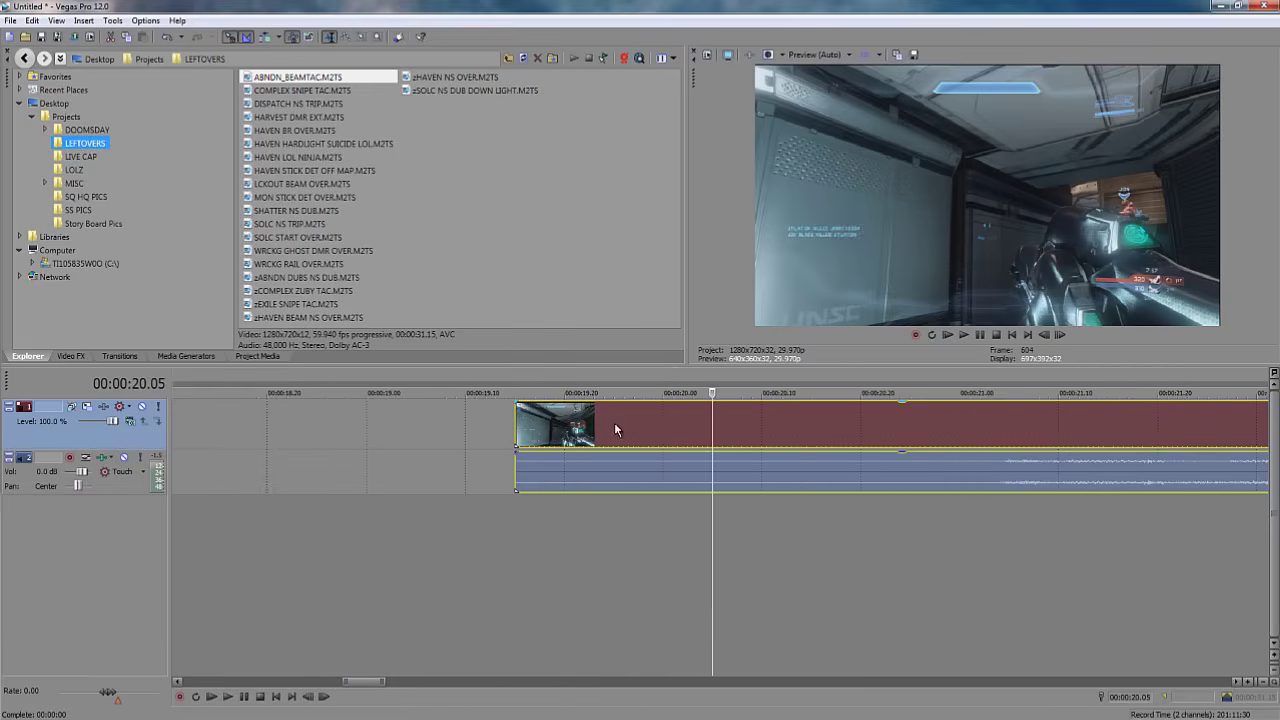
pyautogui.click(544, 427)
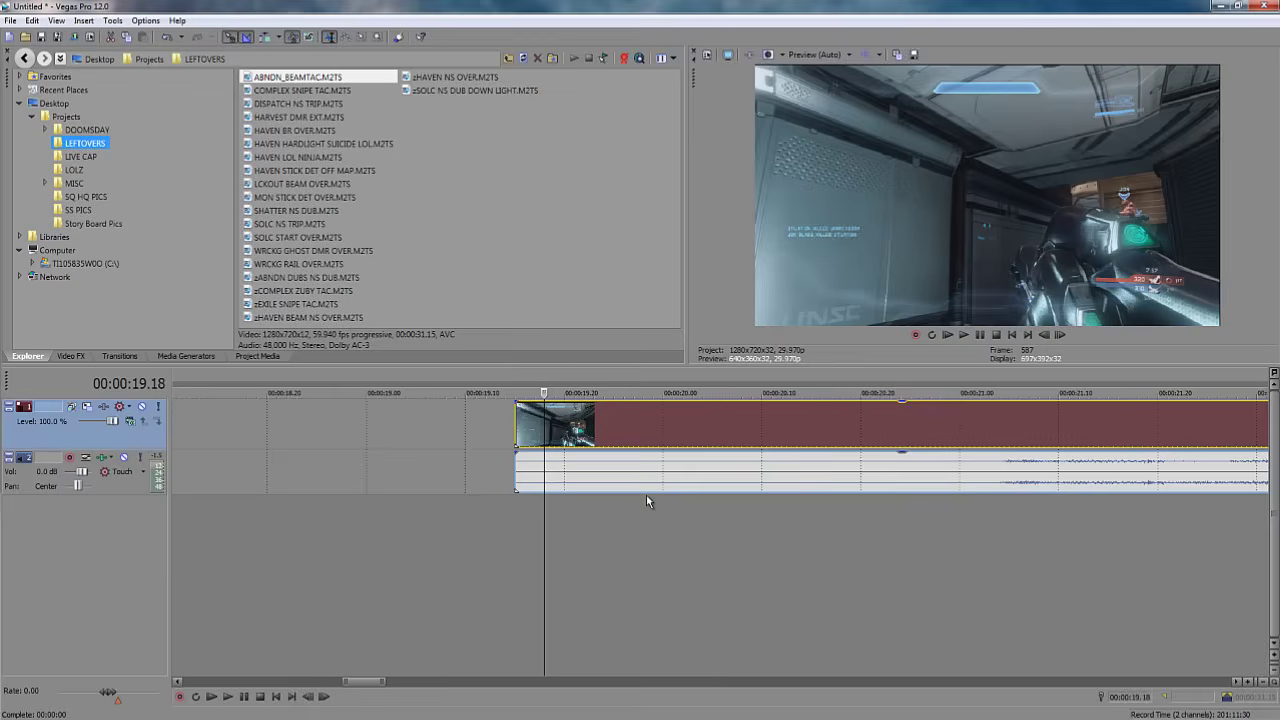
# Nudge the clip 14 frames earlier on the timeline.
pyautogui.press('KP_1')
pyautogui.press('KP_1')
pyautogui.press('KP_1')
pyautogui.press('KP_1')
pyautogui.press('KP_1')
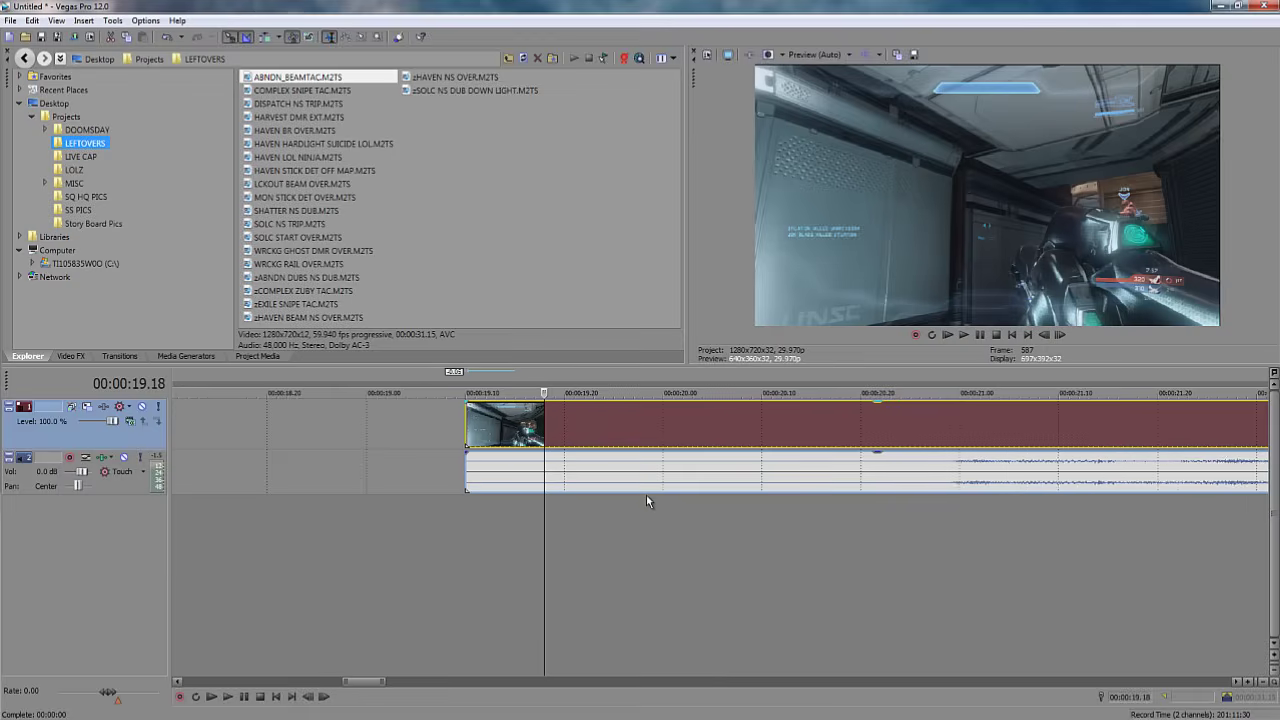
pyautogui.press('KP_1')
pyautogui.press('KP_1')
pyautogui.press('KP_1')
pyautogui.press('KP_1')
pyautogui.press('KP_1')
pyautogui.press('KP_1')
pyautogui.press('KP_1')
pyautogui.press('KP_1')
pyautogui.press('KP_1')
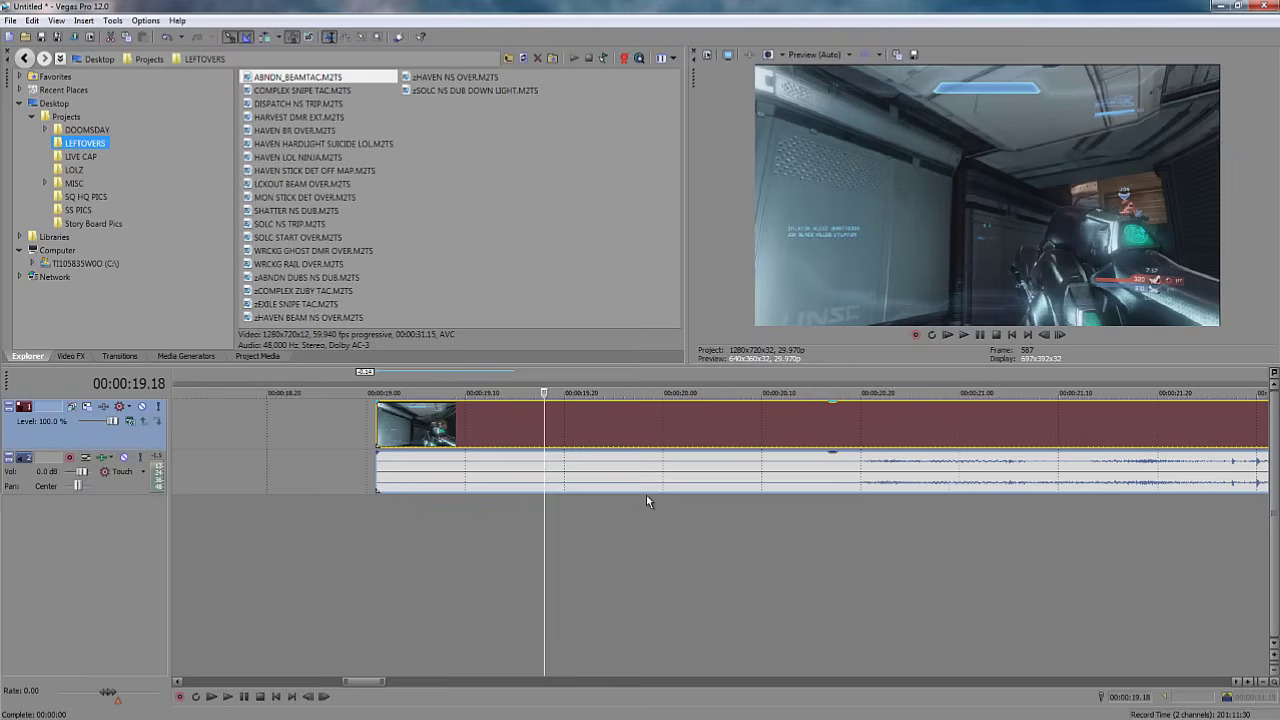
# Nudge the clip 8 frames later on the timeline.
pyautogui.press('KP_3')
pyautogui.press('KP_3')
pyautogui.press('KP_3')
pyautogui.press('KP_3')
pyautogui.press('KP_3')
pyautogui.press('KP_3')
pyautogui.press('KP_3')
pyautogui.press('KP_3')
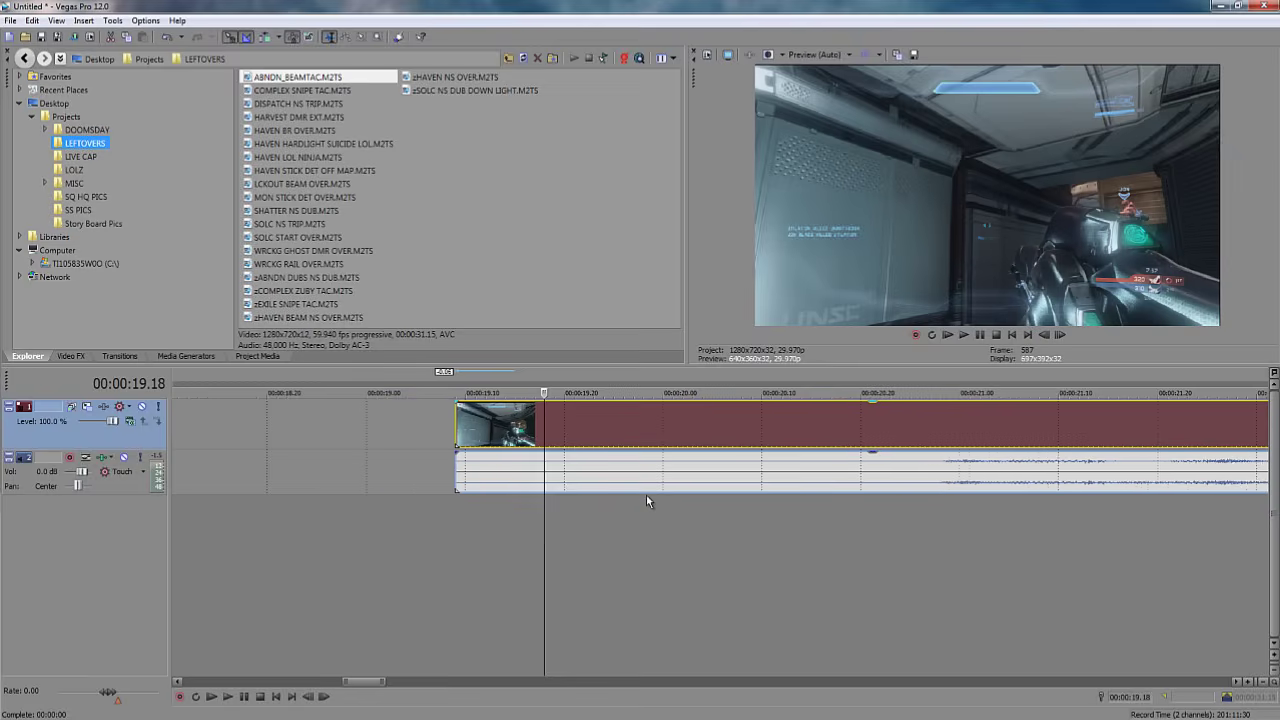
# Nudge the clip 9 frames later on the timeline, to start at about 00:00:19.18.
pyautogui.press('KP_3')
pyautogui.press('KP_3')
pyautogui.press('KP_3')
pyautogui.press('KP_3')
pyautogui.press('KP_3')
pyautogui.press('KP_3')
pyautogui.press('KP_3')
pyautogui.press('KP_3')
pyautogui.press('KP_3')
# Play the clip forward from near its start and raise the playback rate to 1.50 and 2.00.
pyautogui.scroll(-4, 727, 428)
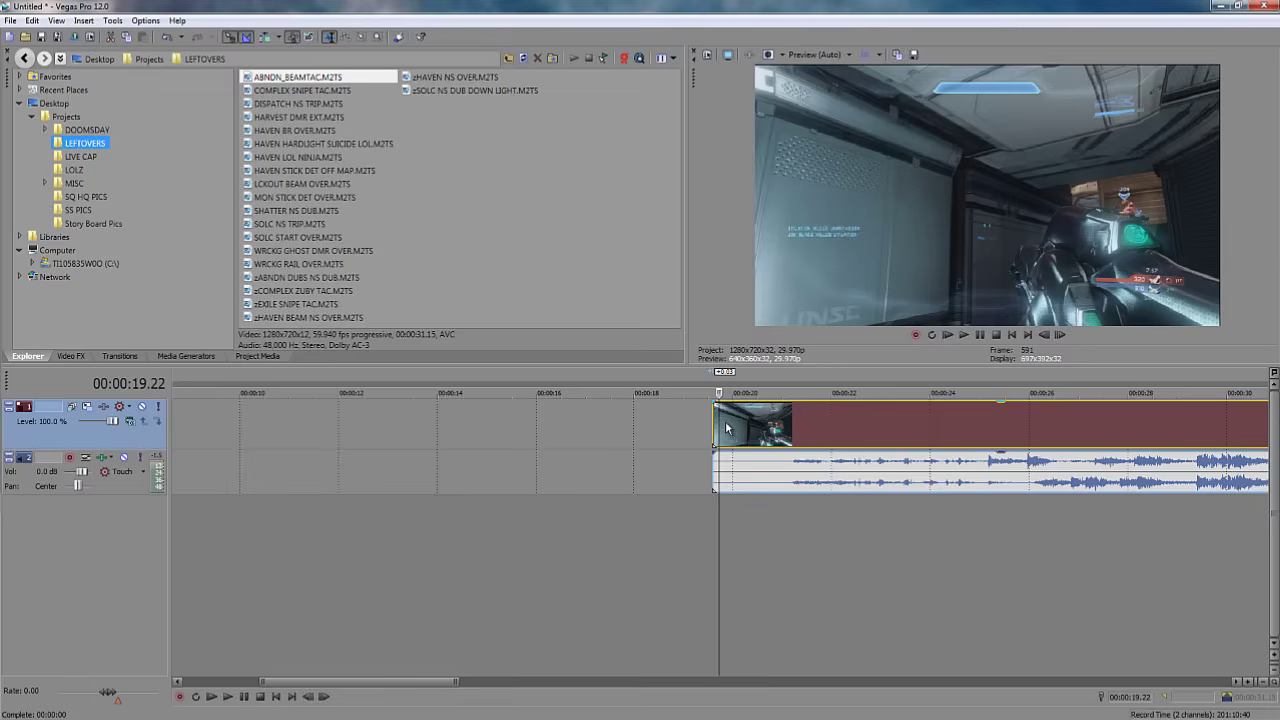
pyautogui.scroll(-4, 691, 490)
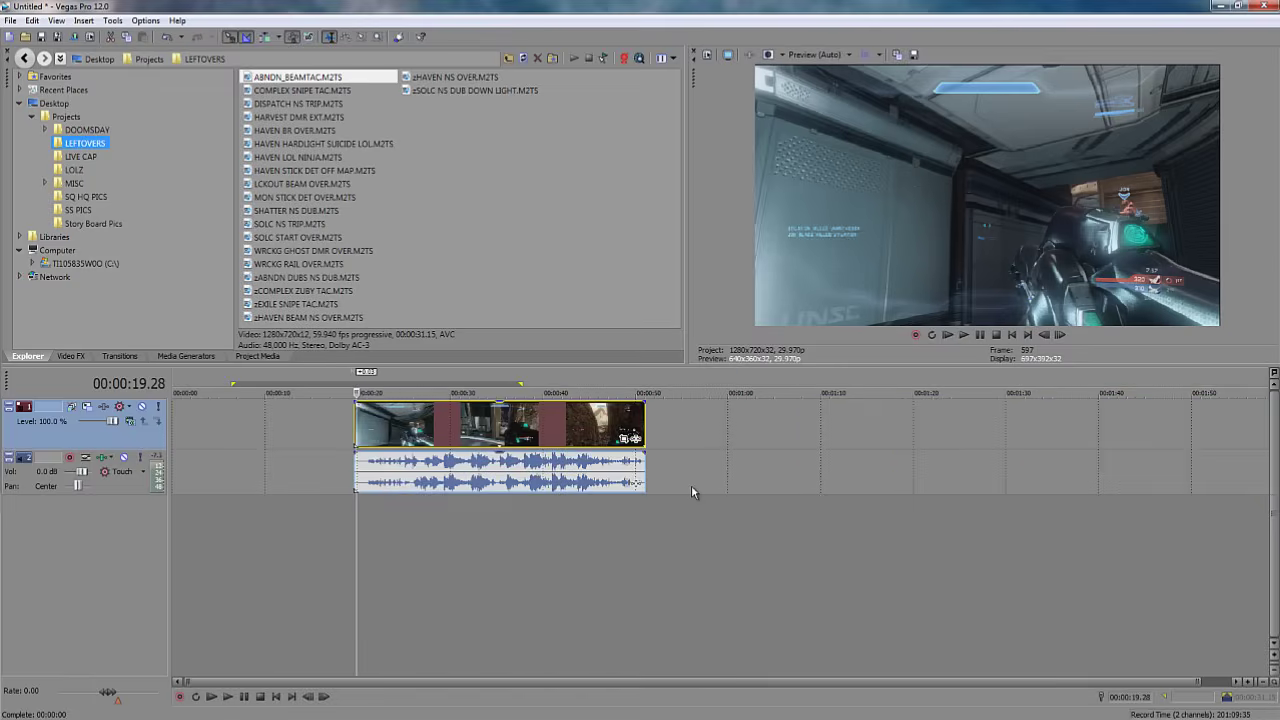
pyautogui.press('space')
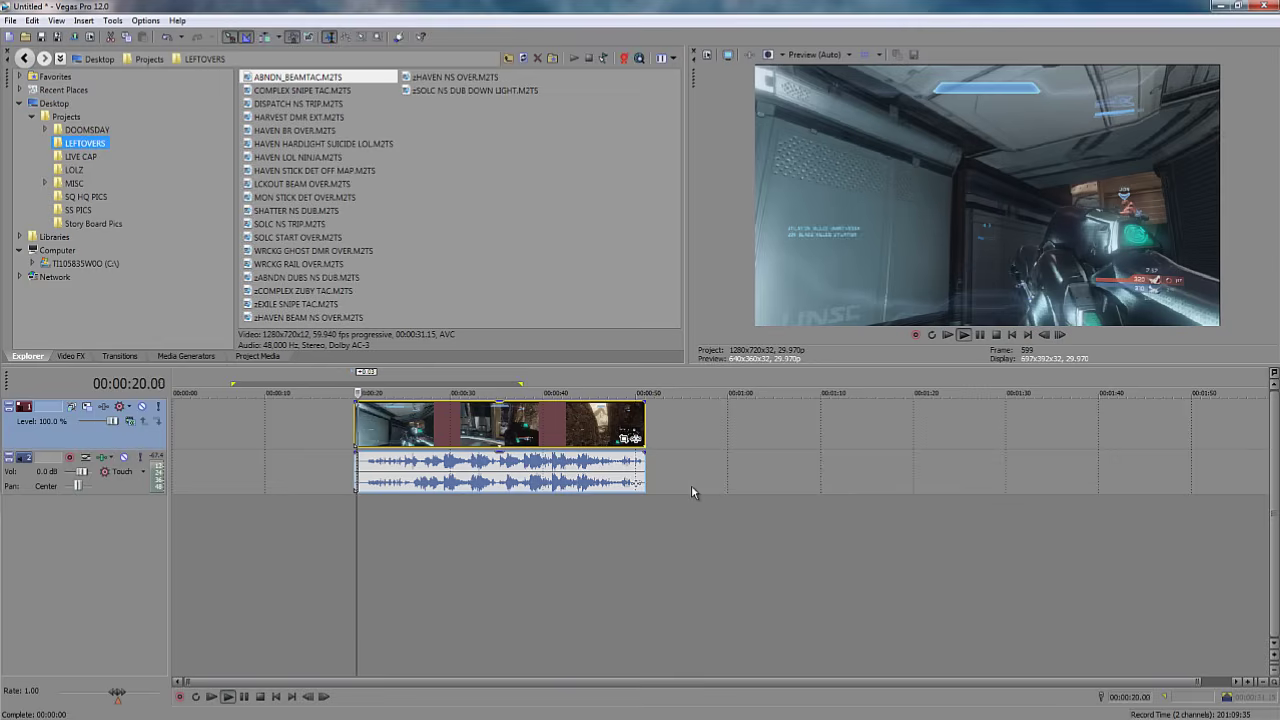
pyautogui.press('l')
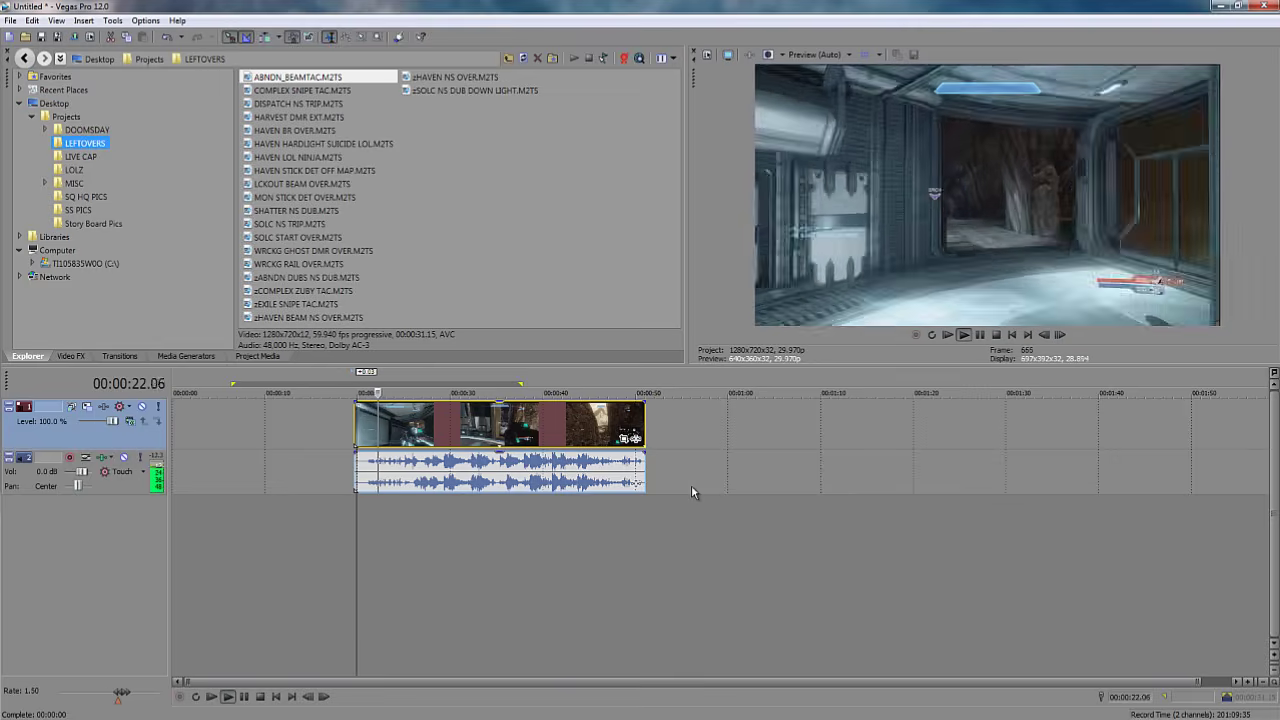
pyautogui.press('l')
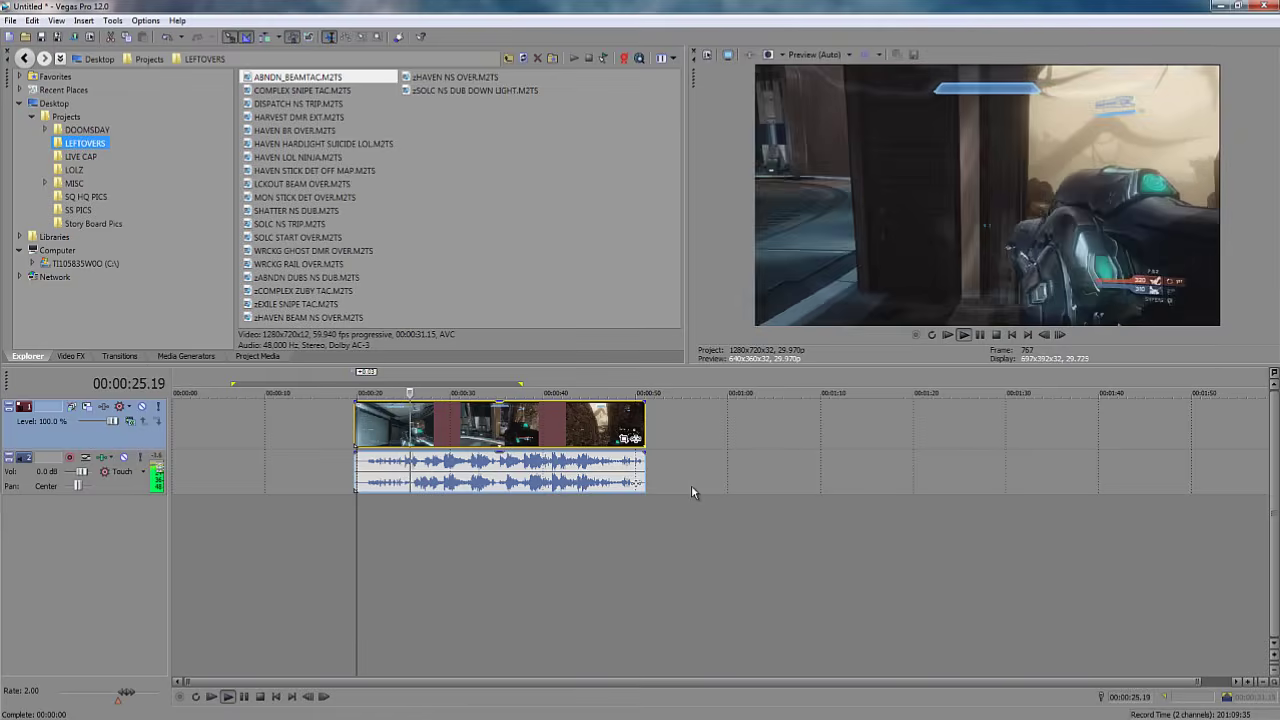
# Reverse the playback at rates of -1.00 and -1.50, and stop it near the clip's start.
pyautogui.press('j')
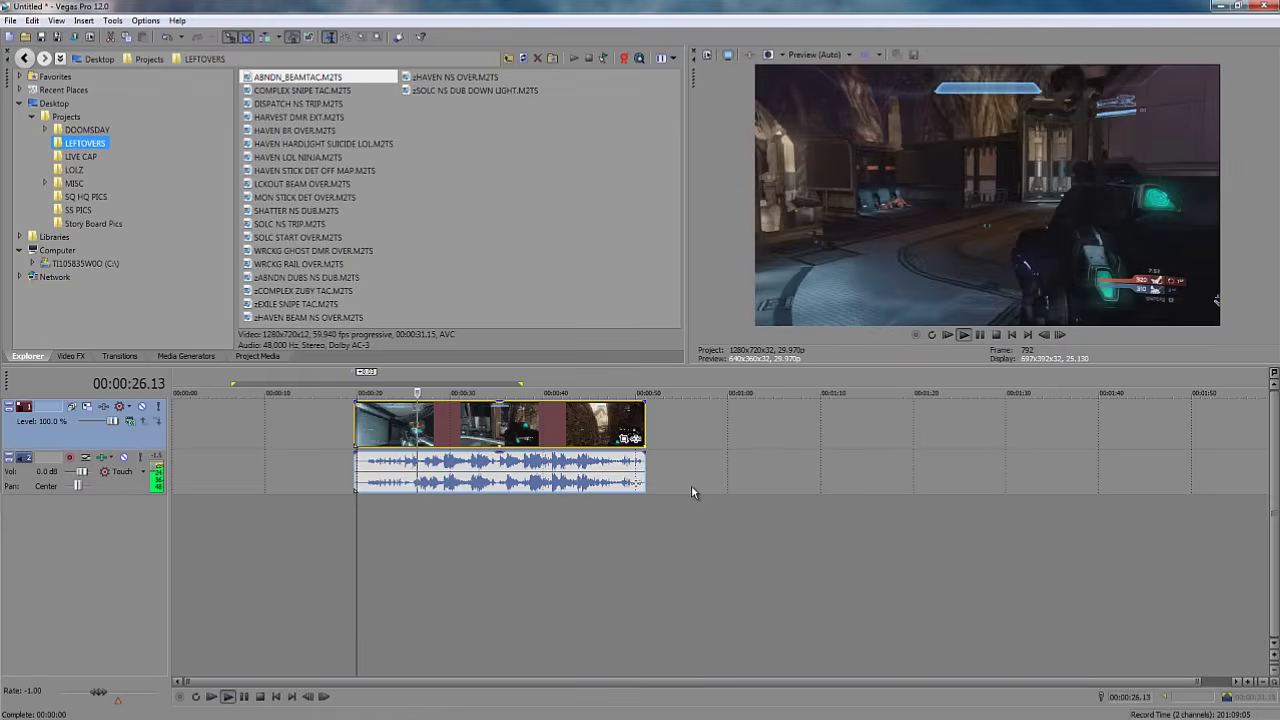
pyautogui.press('j')
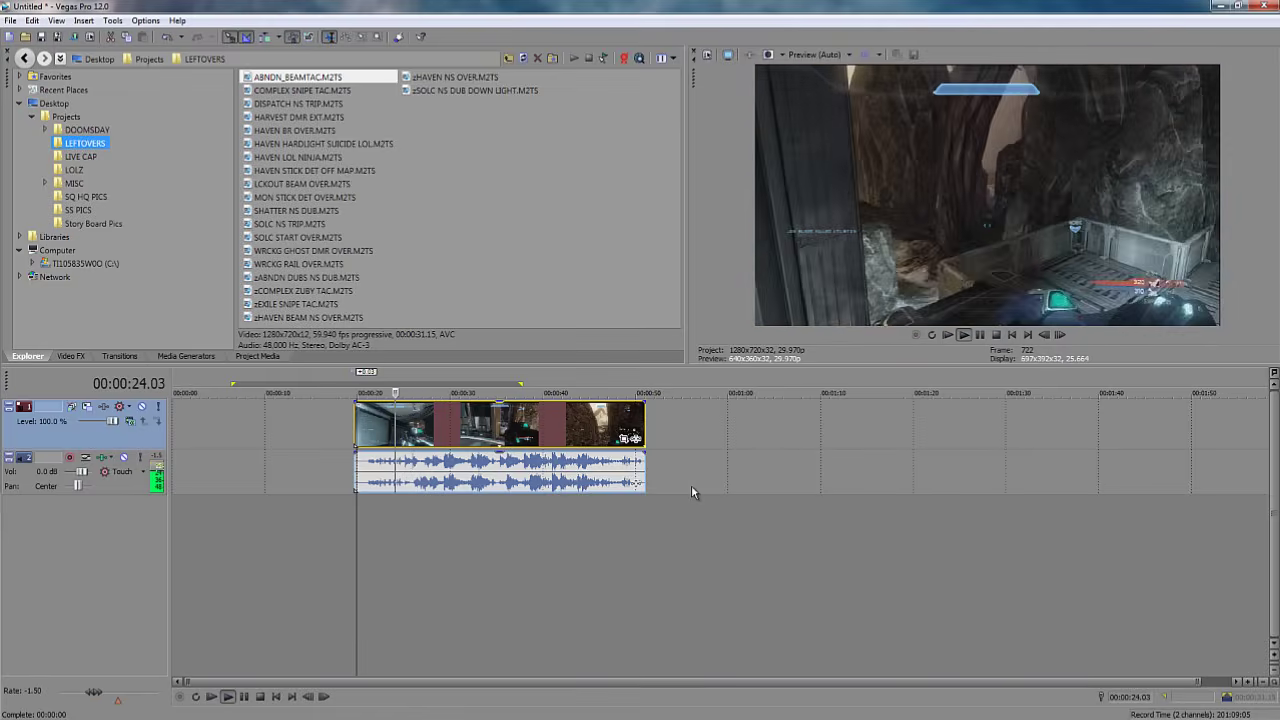
pyautogui.press('k')
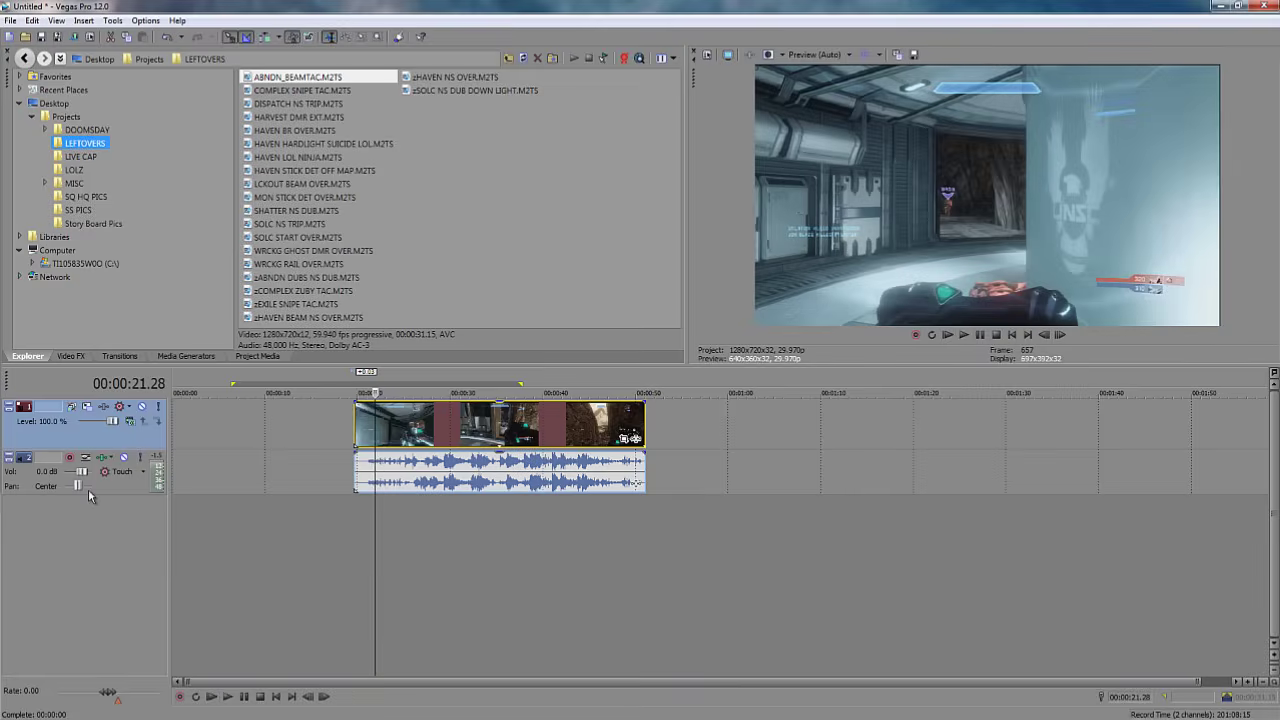
# Mute the video track, switch the audio track's mute on and off, and unmute the video track.
pyautogui.click(142, 406)
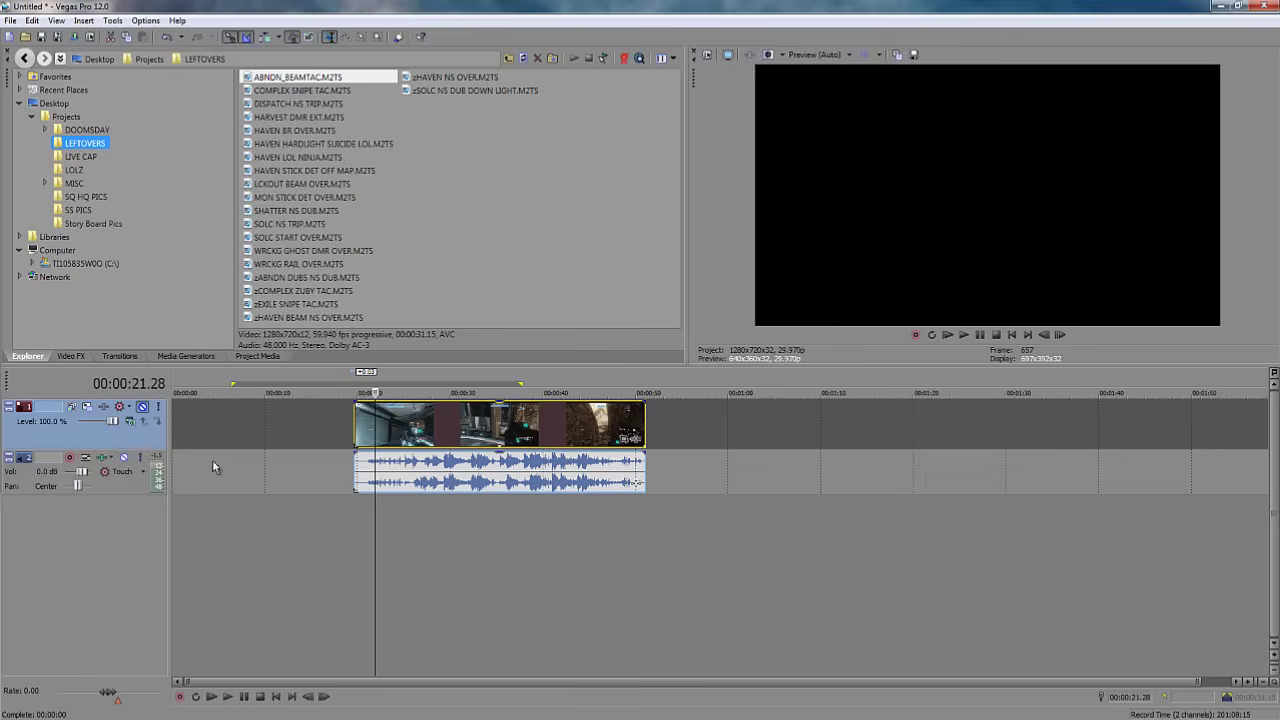
pyautogui.click(136, 485)
pyautogui.press('z')
pyautogui.press('z')
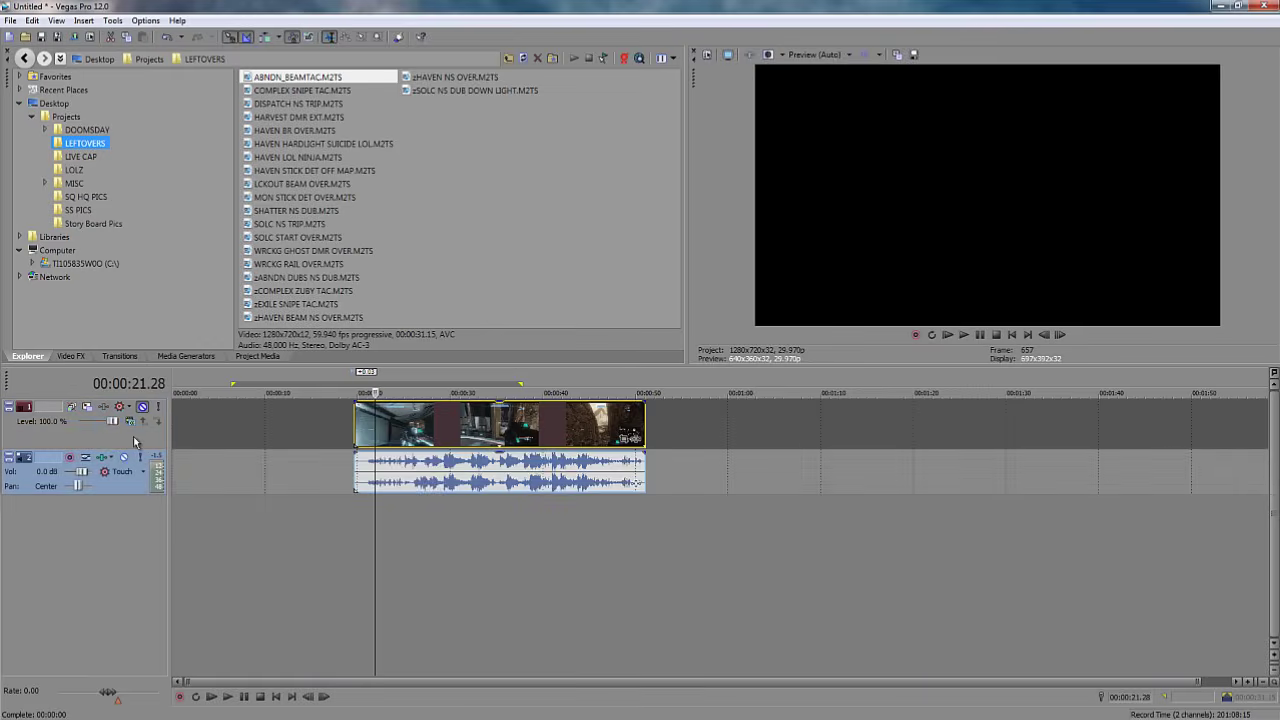
pyautogui.click(132, 435)
pyautogui.press('z')
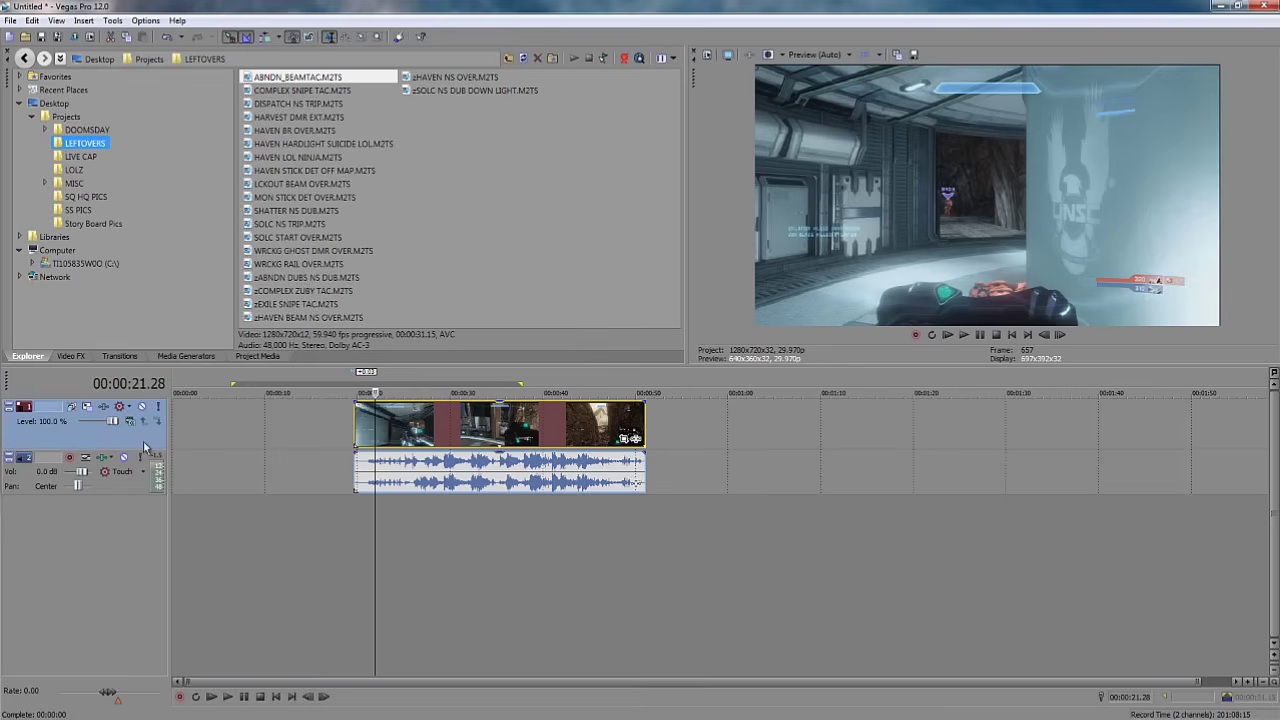
# Place the playhead at 00:00:20.01 near the clip's start and insert a marker there.
pyautogui.click(410, 431)
pyautogui.scroll(6, 417, 431)
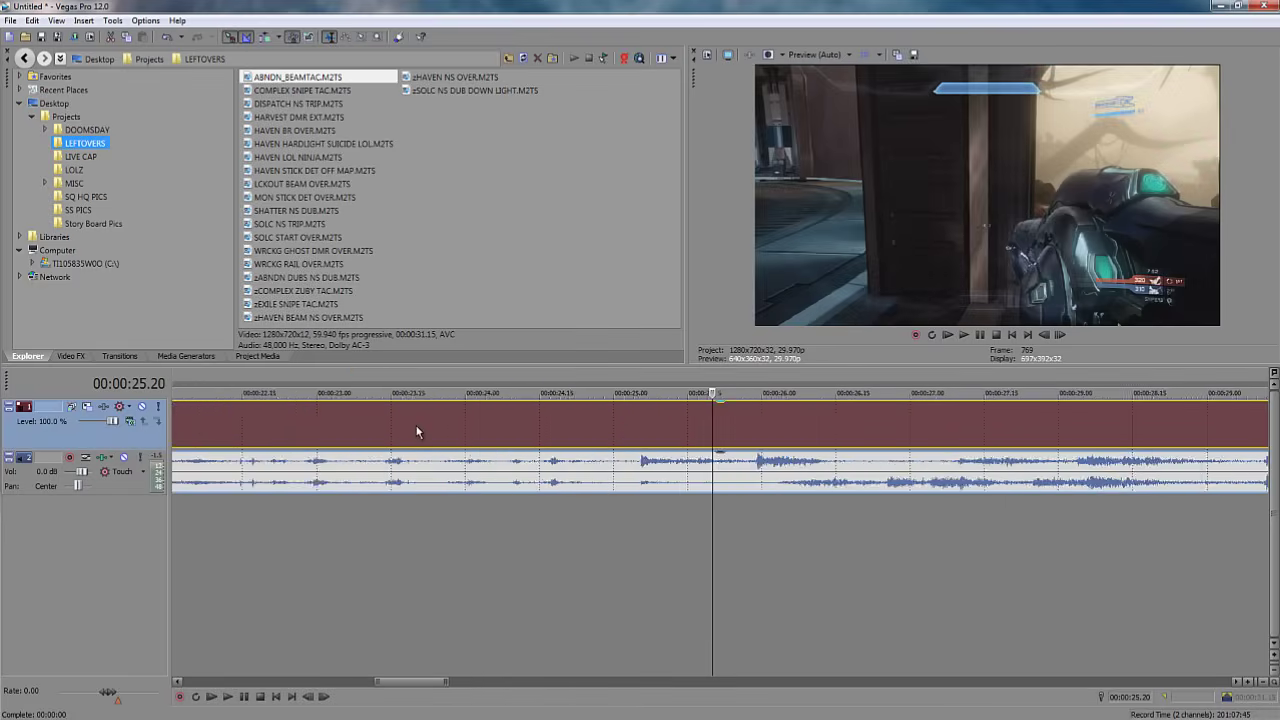
pyautogui.scroll(-3, 417, 431)
pyautogui.click(564, 441)
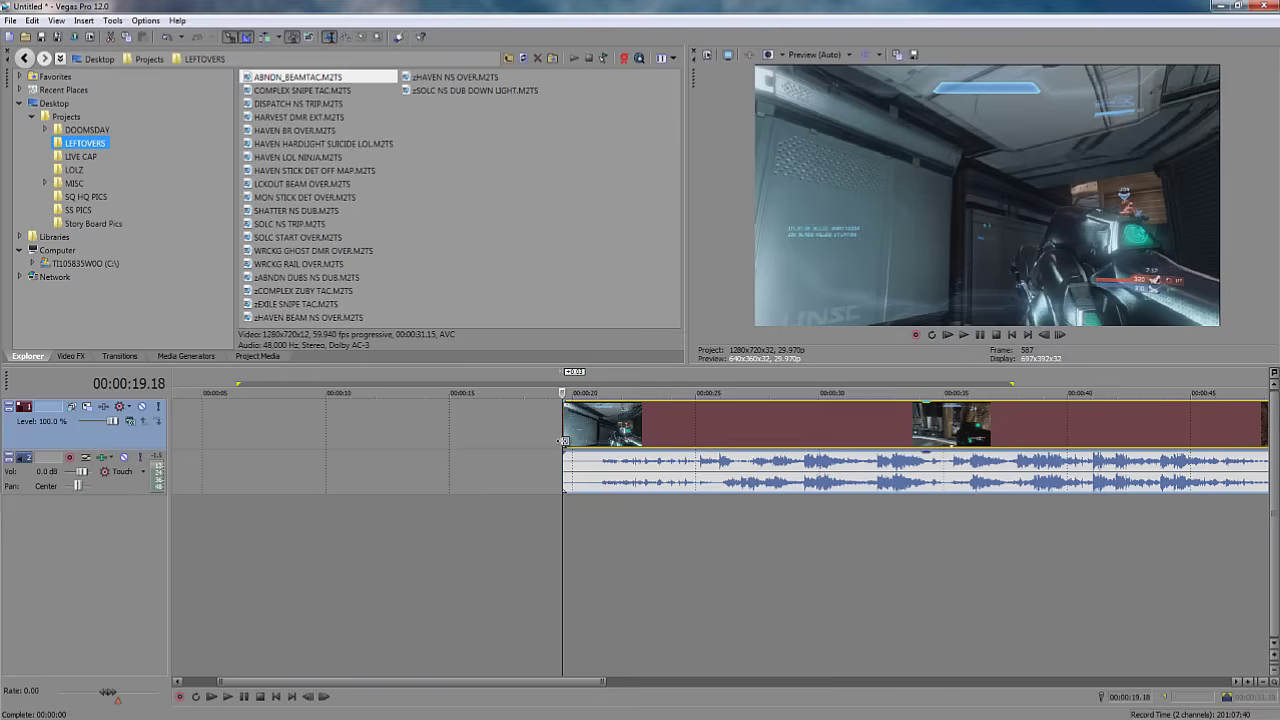
pyautogui.click(571, 445)
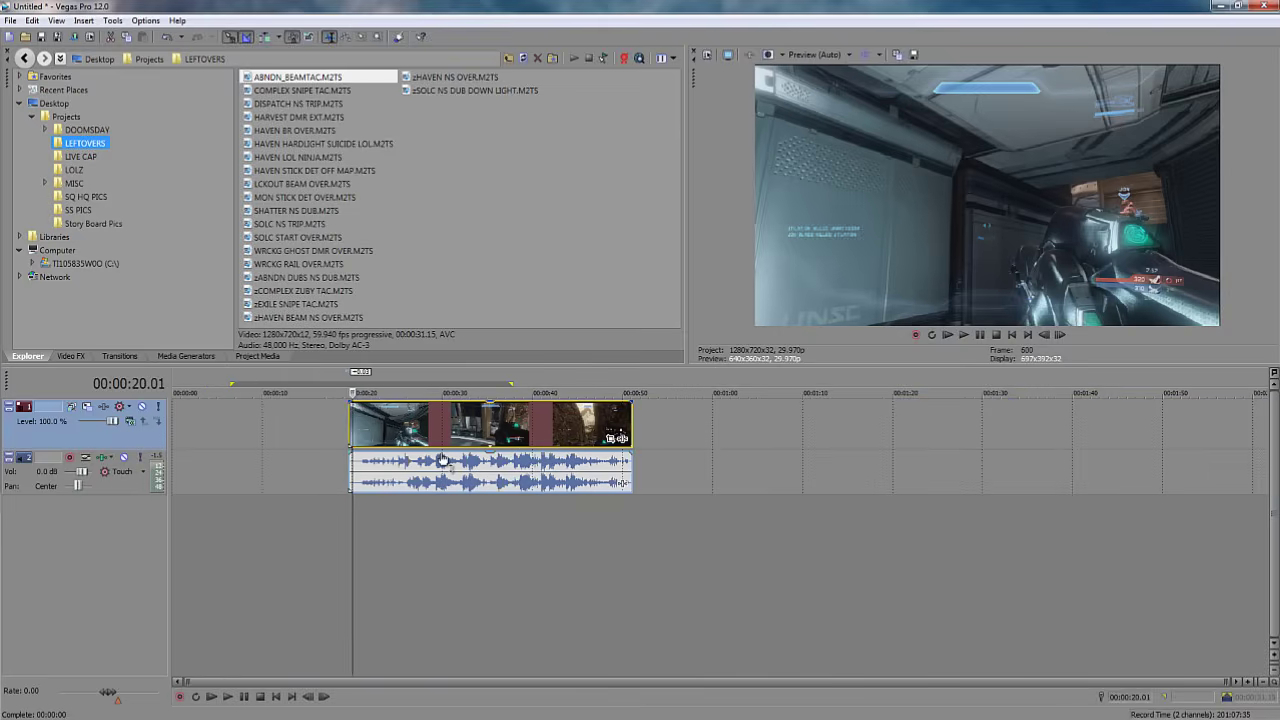
pyautogui.press('m')
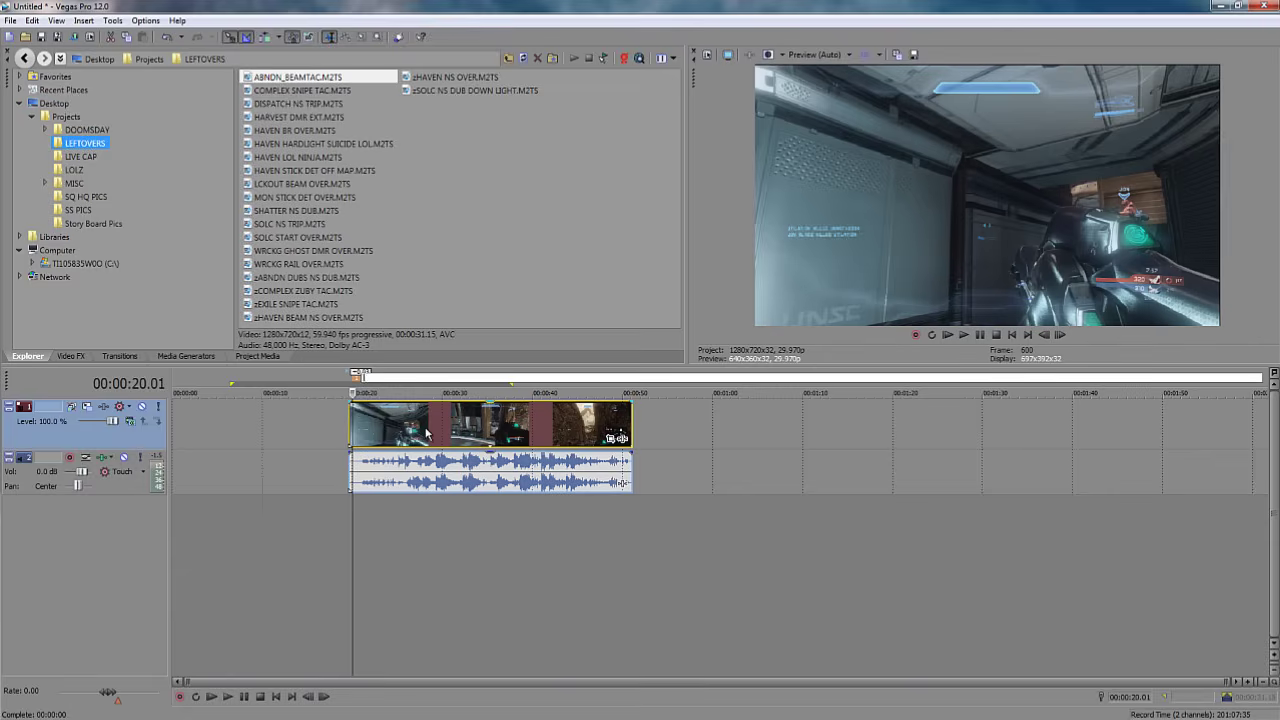
# Add four more markers along the clip, at about 25, 31, 38 and 42 seconds.
pyautogui.click(308, 425)
pyautogui.click(392, 425)
pyautogui.click(456, 428)
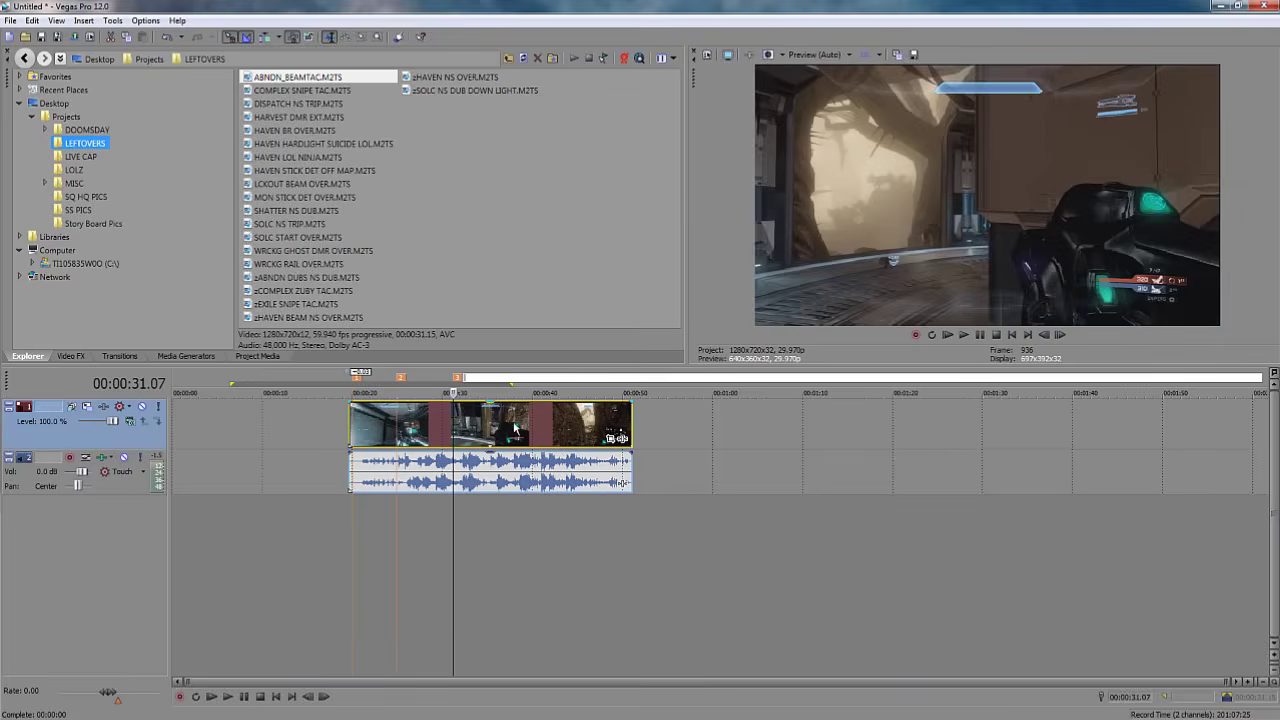
pyautogui.click(514, 428)
pyautogui.press('m')
pyautogui.click(552, 428)
pyautogui.press('m')
pyautogui.click(596, 428)
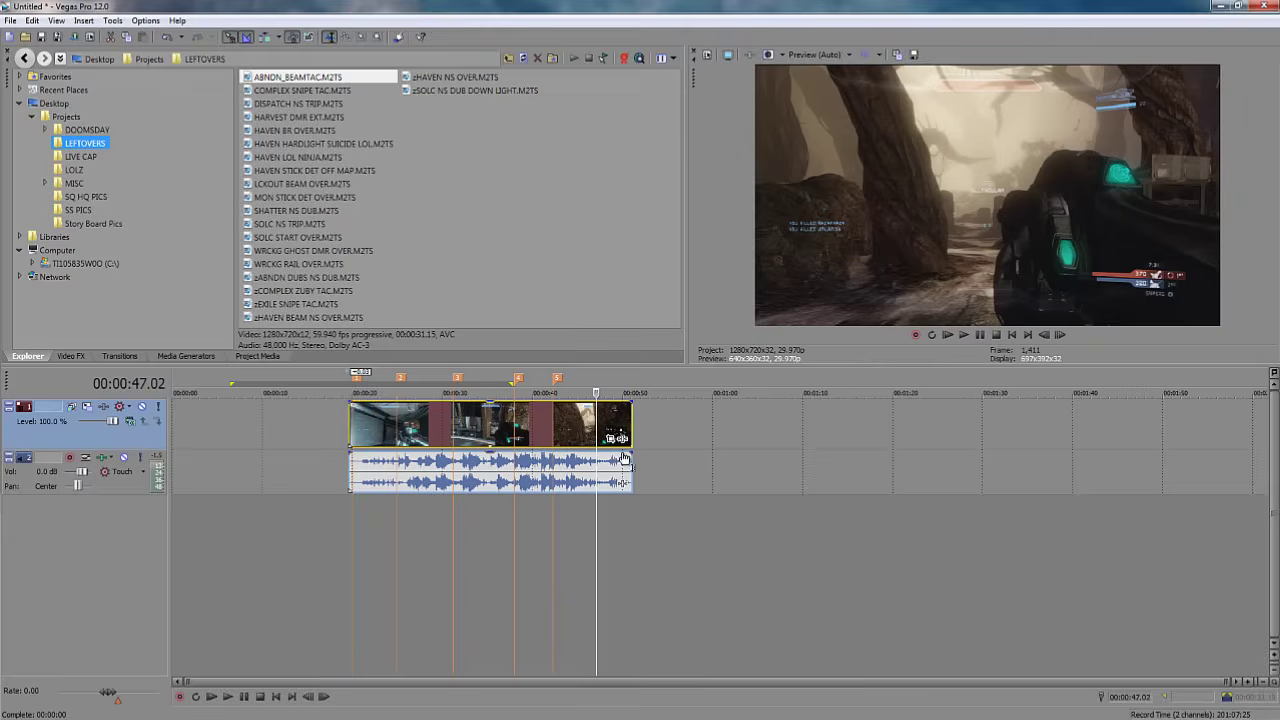
pyautogui.scroll(5, 409, 424)
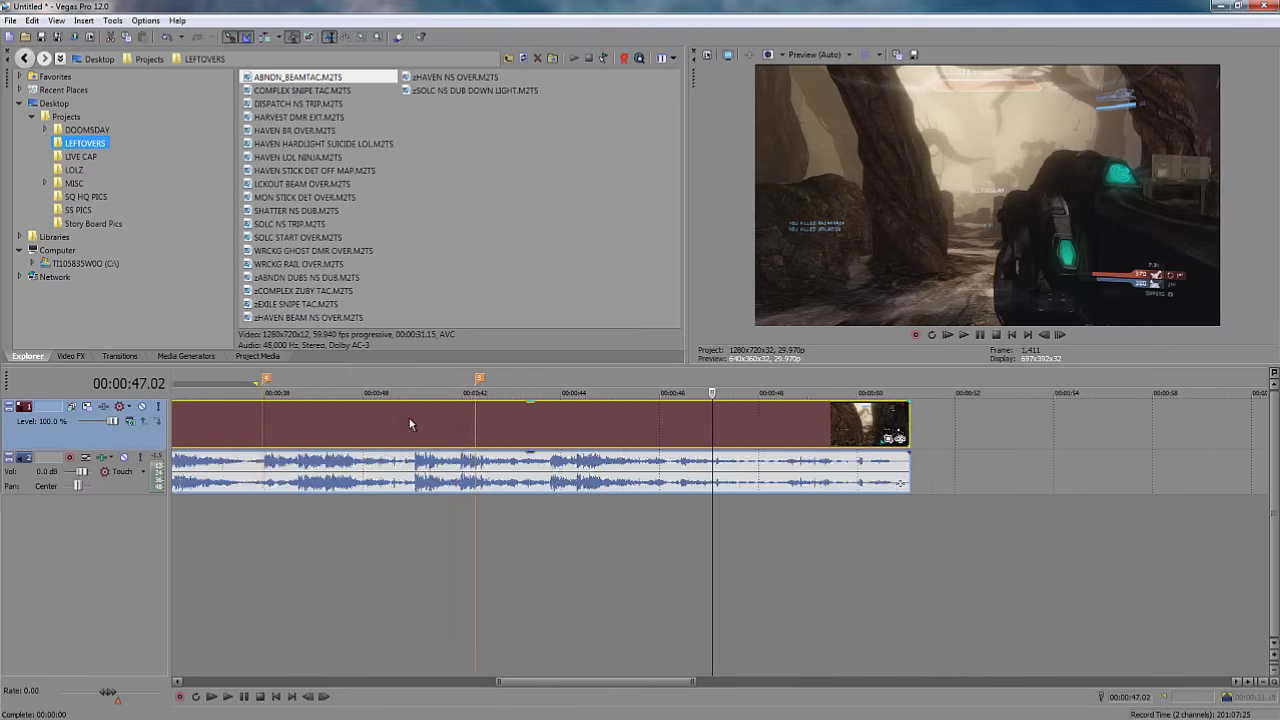
pyautogui.scroll(-6, 409, 424)
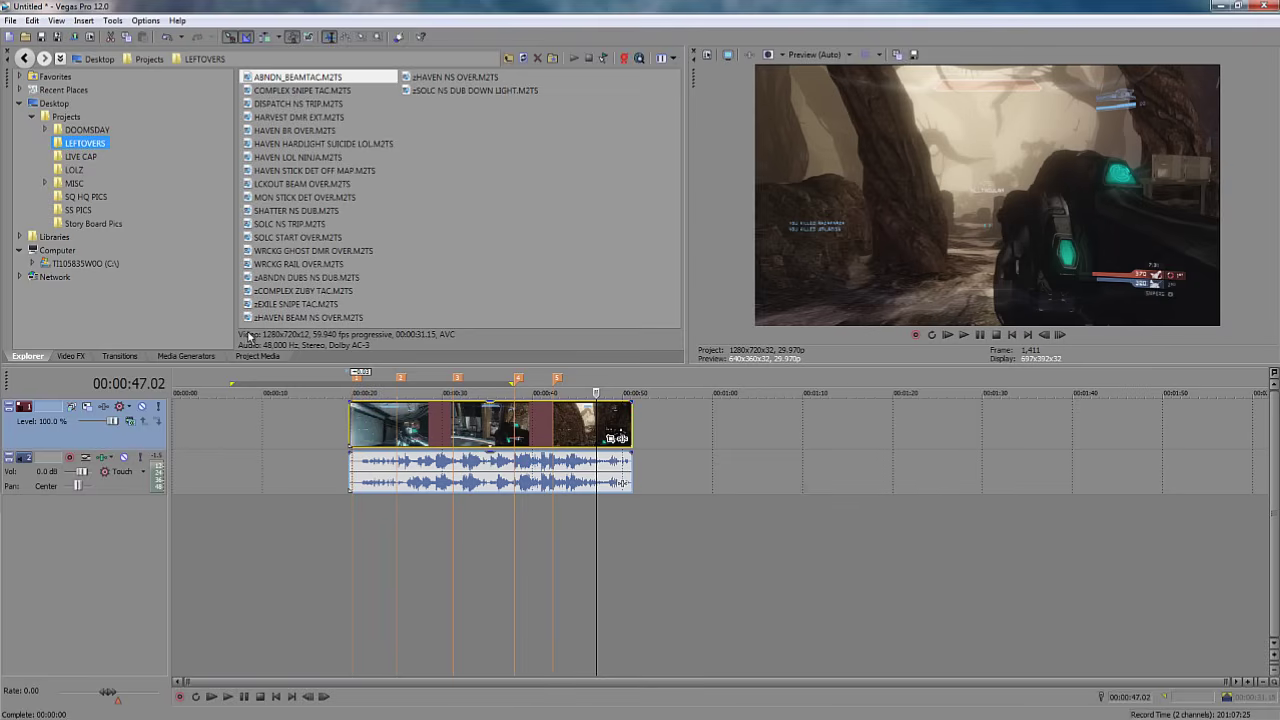
# Undo all five marker insertions.
pyautogui.hotkey('ctrl', 'z')
pyautogui.hotkey('ctrl', 'z')
pyautogui.hotkey('ctrl', 'z')
pyautogui.hotkey('ctrl', 'z')
pyautogui.hotkey('ctrl', 'z')
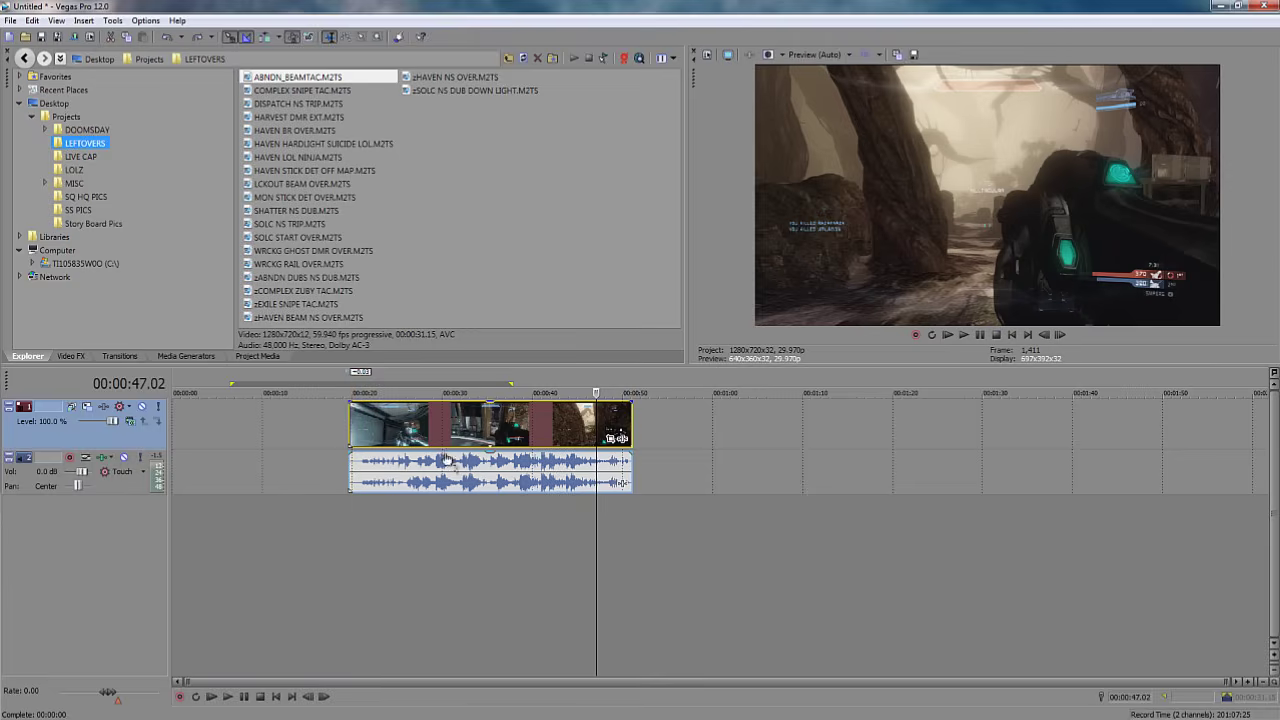
# Split the clip and its audio at about 00:00:28.07, 00:00:28.17 and 00:00:29.15.
pyautogui.click(428, 432)
pyautogui.scroll(6, 428, 432)
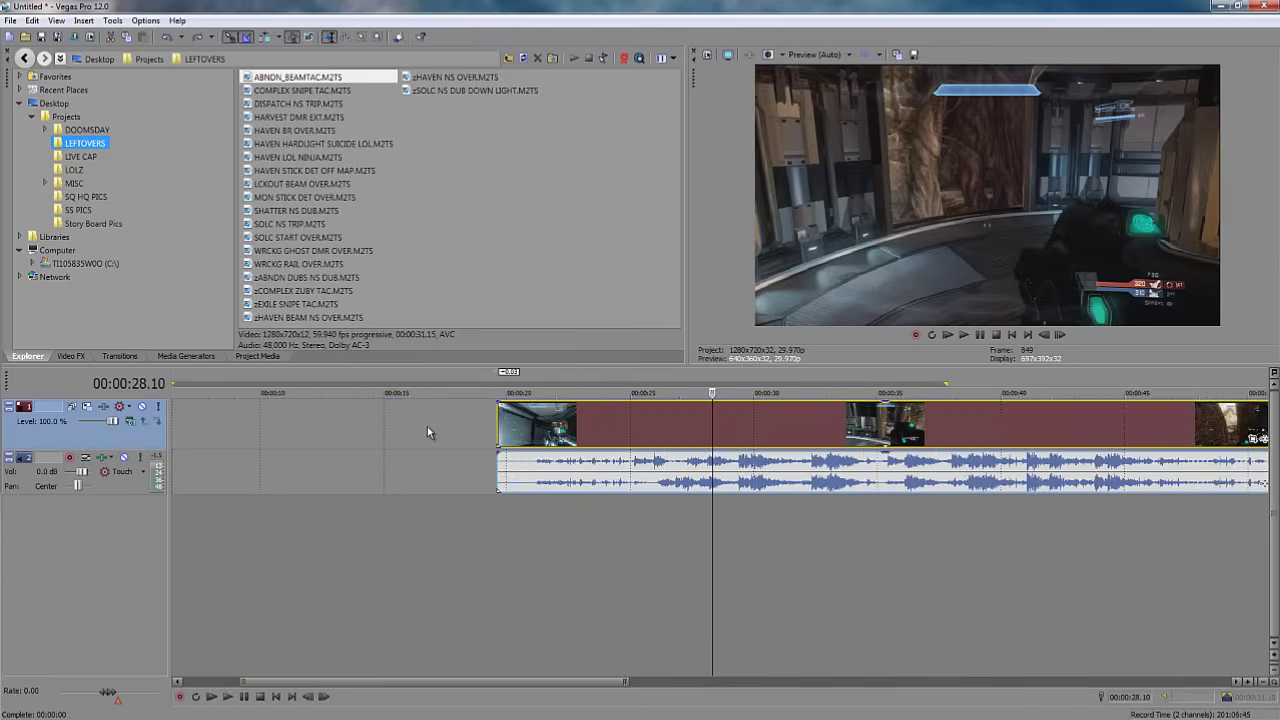
pyautogui.click(704, 480)
pyautogui.press('s')
pyautogui.click(730, 483)
pyautogui.press('s')
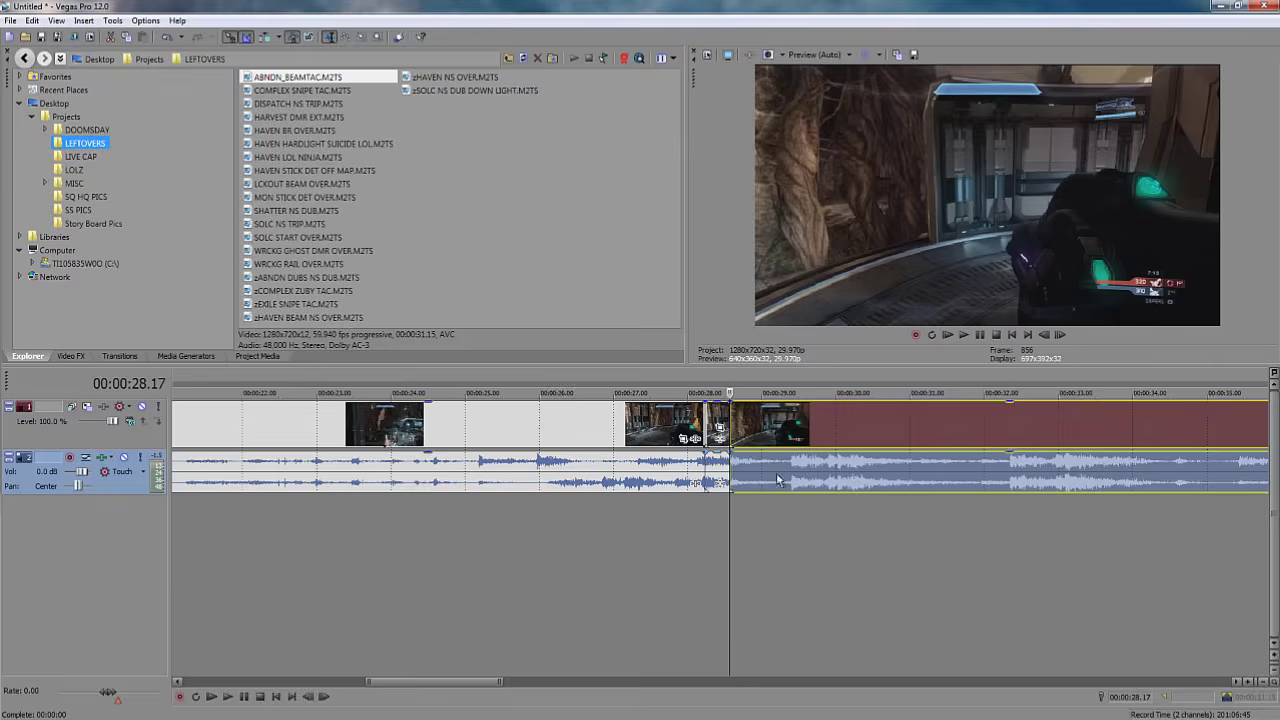
pyautogui.click(800, 474)
pyautogui.press('s')
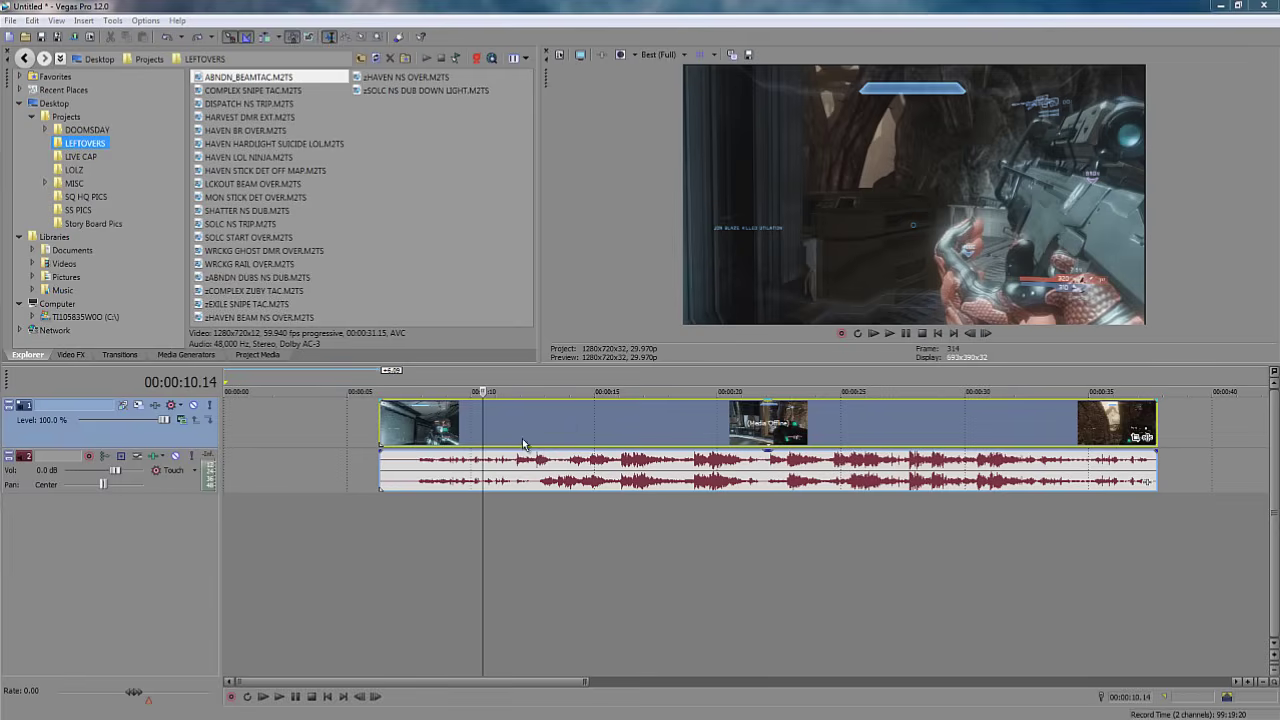
# Split the clip at 00:00:10.15 and 00:00:10.16 to examine the audio fades at the cuts, and undo both splits.
pyautogui.click(483, 469)
pyautogui.scroll(10, 498, 460)
pyautogui.press('s')
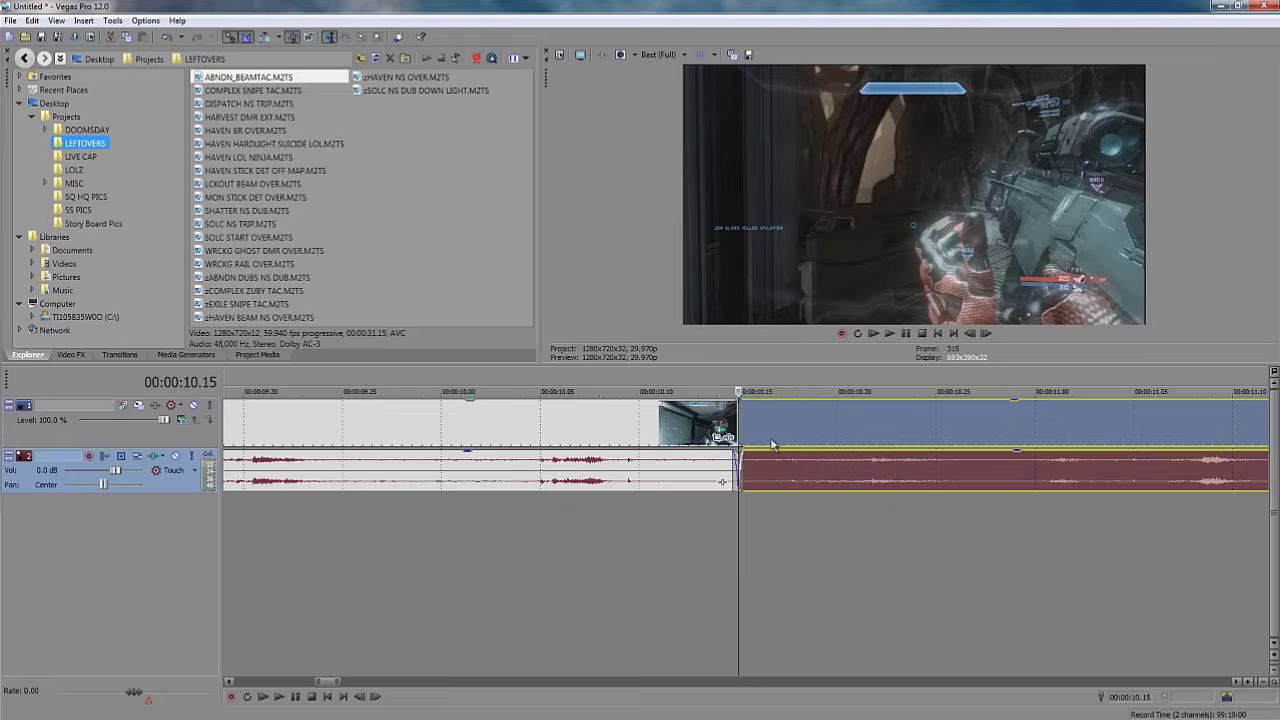
pyautogui.scroll(2, 758, 457)
pyautogui.scroll(-2, 826, 437)
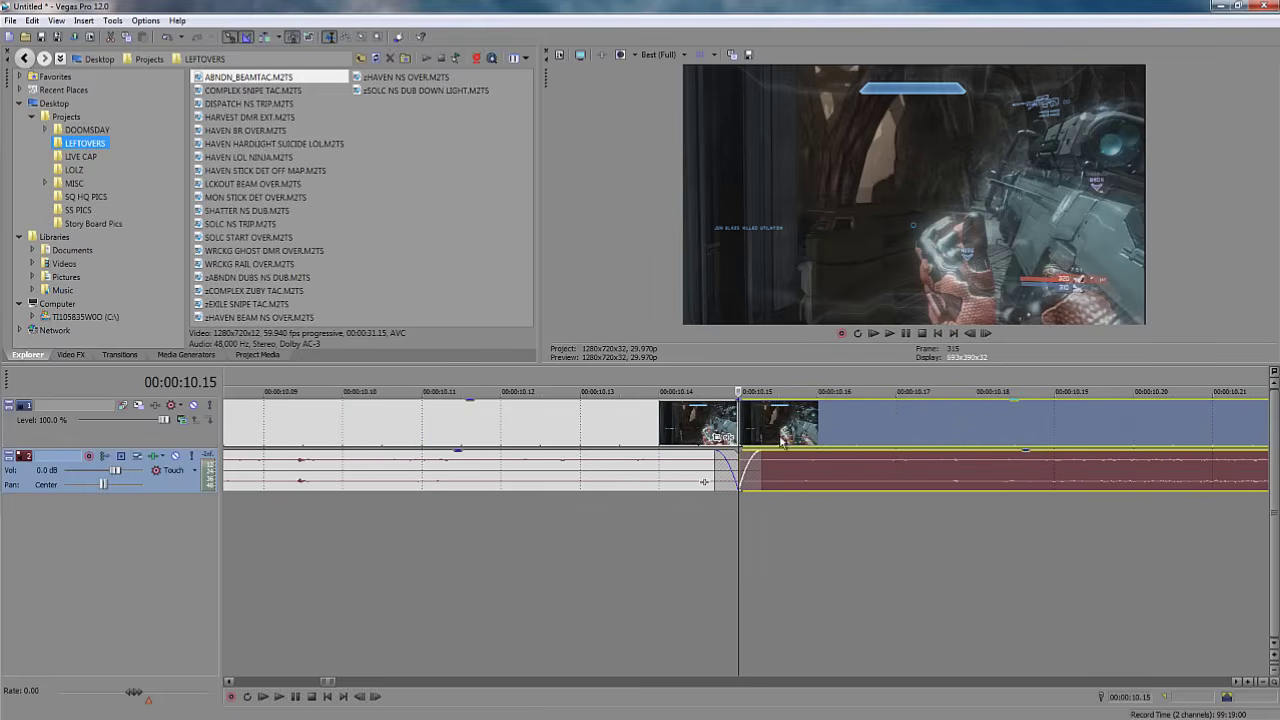
pyautogui.click(896, 420)
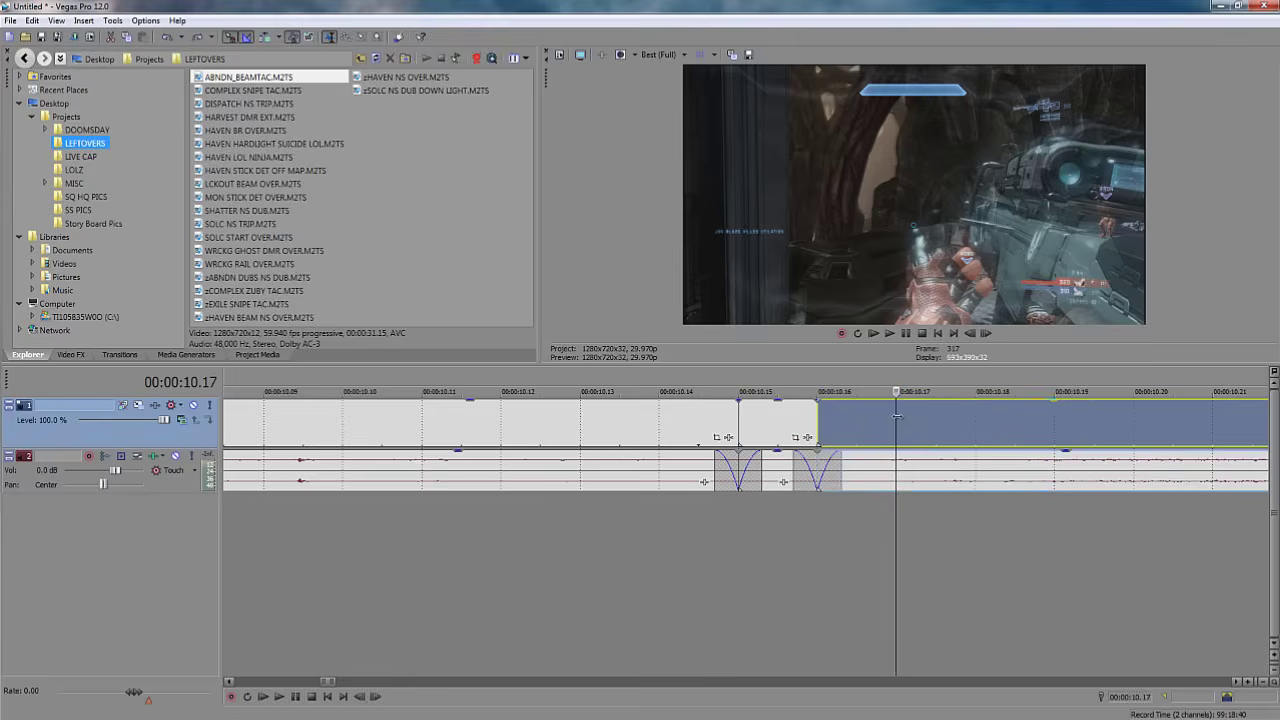
pyautogui.hotkey('ctrl', 'z')
pyautogui.click(733, 434)
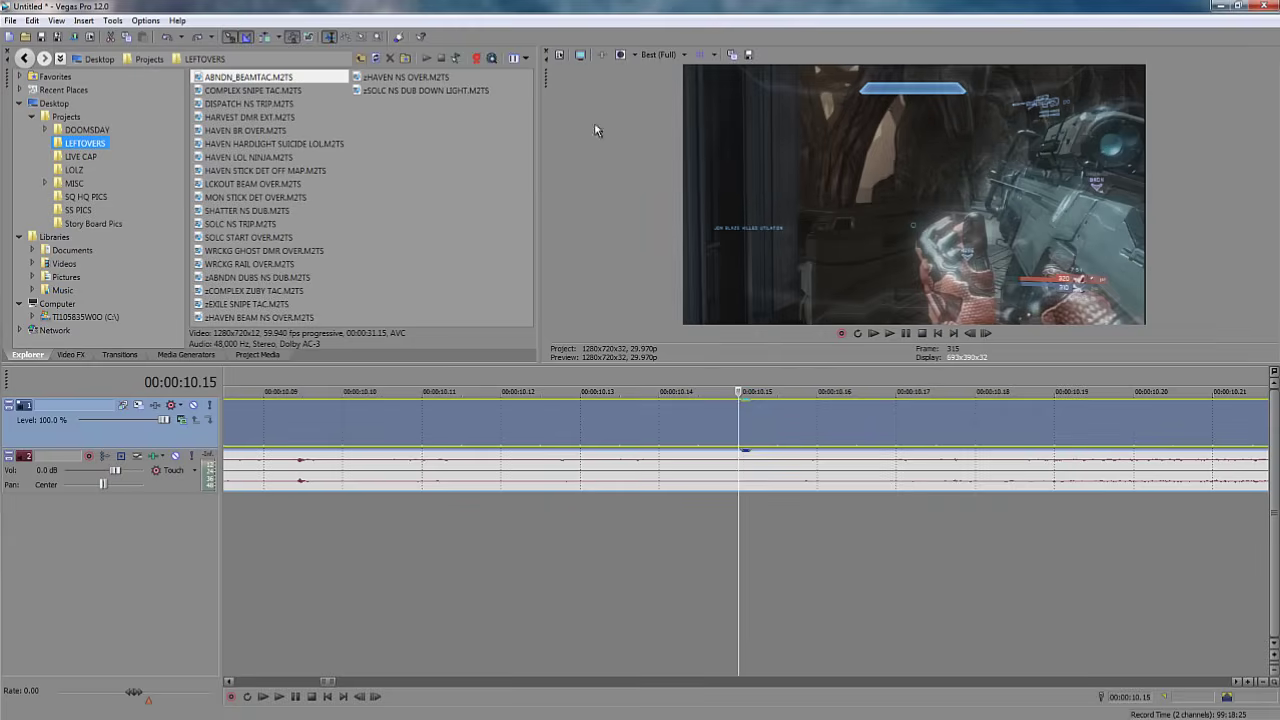
# Turn off the Quickfade Audio Edits option.
pyautogui.click(145, 20)
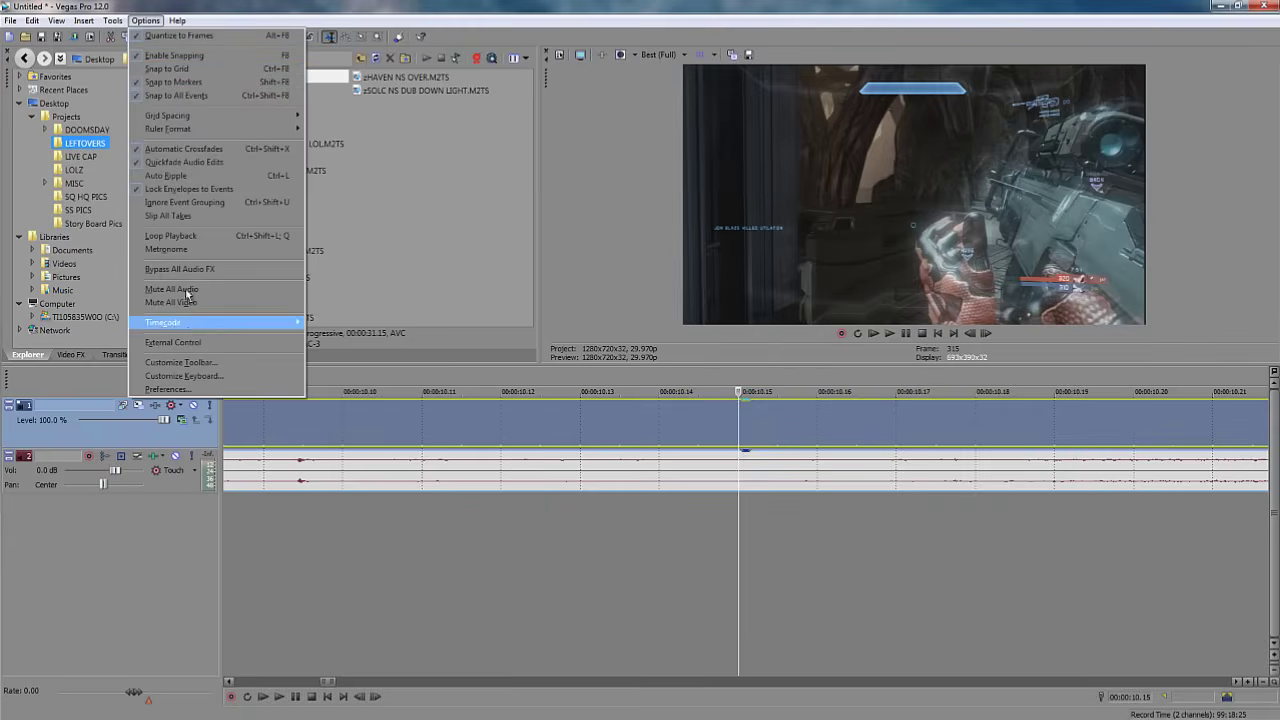
pyautogui.click(219, 163)
# Split the clip and its audio at 00:00:10.14, 00:00:10.15, 00:00:10.17 and 00:00:10.18.
pyautogui.press('Left')
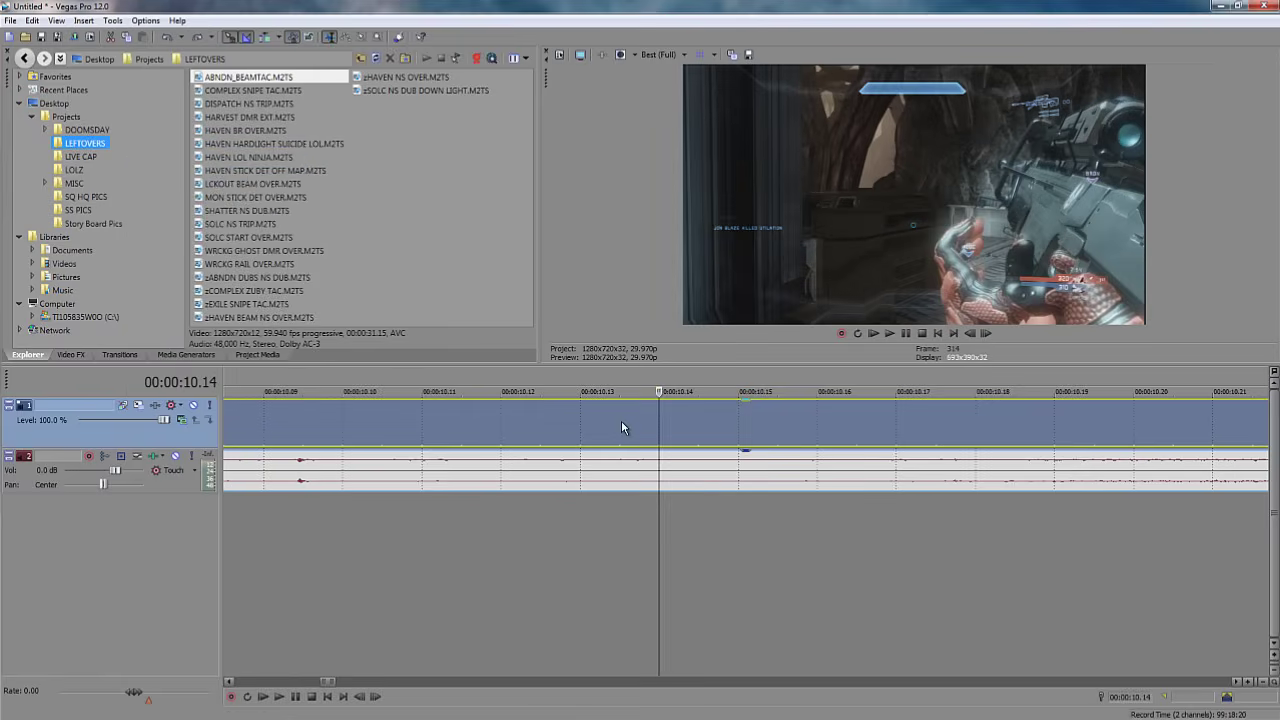
pyautogui.press('s')
pyautogui.press('Right')
pyautogui.press('s')
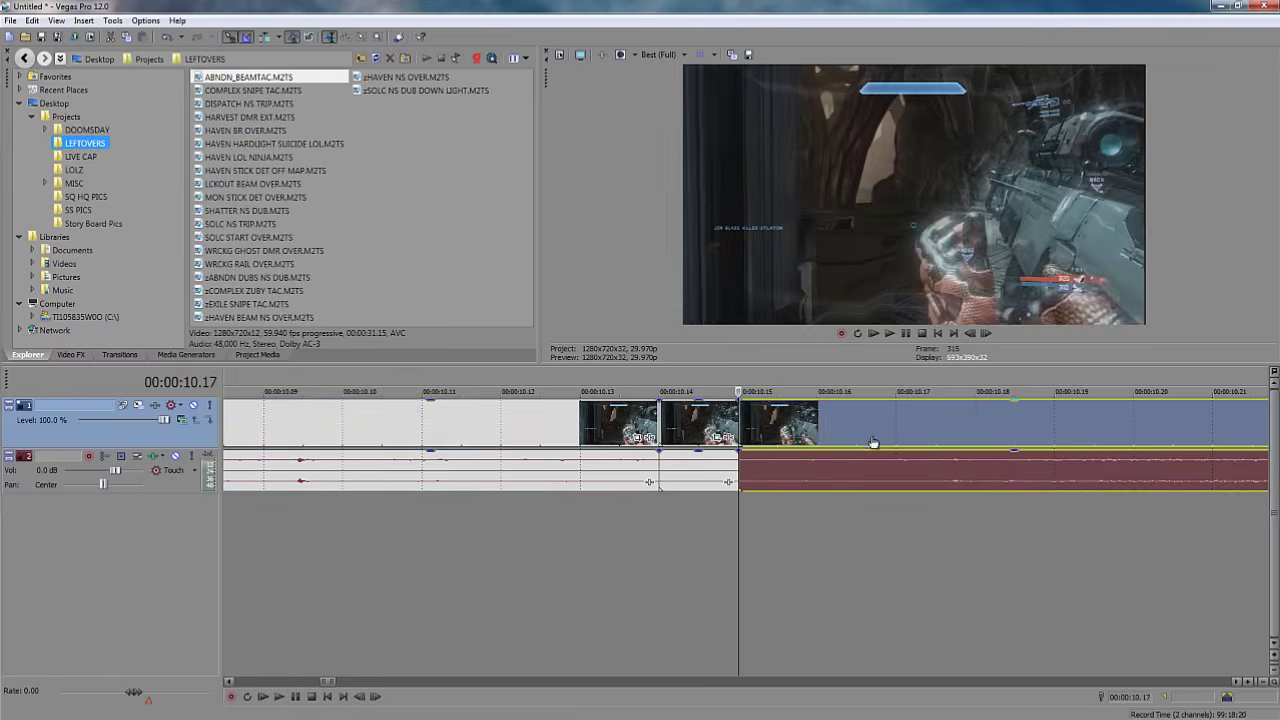
pyautogui.press('Right')
pyautogui.press('s')
pyautogui.press('Right')
pyautogui.press('s')
pyautogui.press('Right')
pyautogui.press('s')
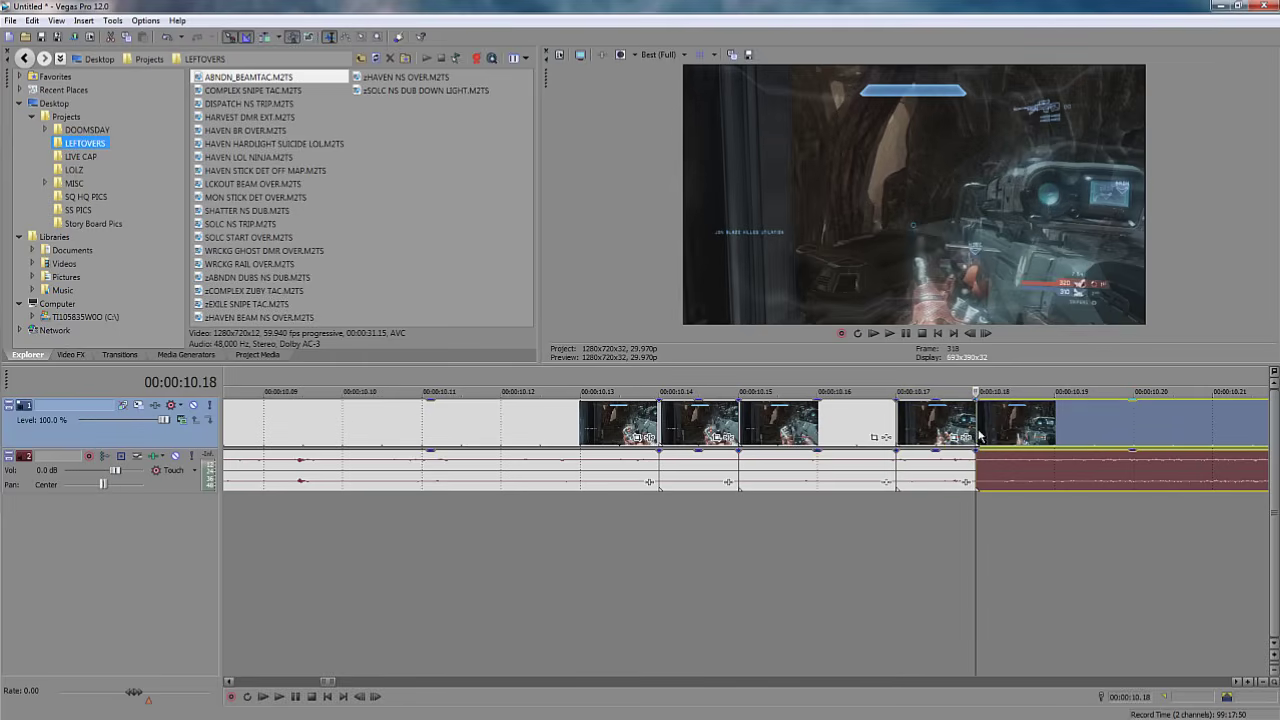
# Undo the four splits made around 00:00:10.15.
pyautogui.hotkey('ctrl', 'z')
pyautogui.hotkey('ctrl', 'z')
pyautogui.hotkey('ctrl', 'z')
pyautogui.hotkey('ctrl', 'z')
pyautogui.scroll(-4, 885, 401)
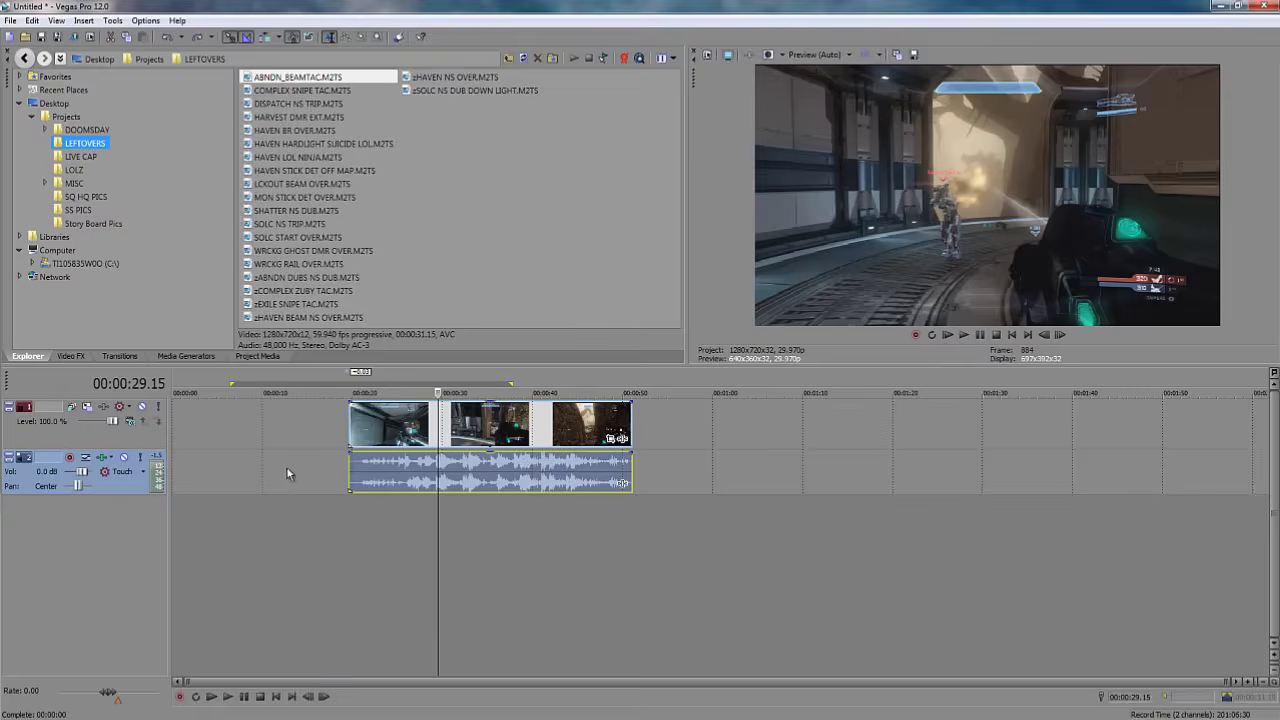
# Insert seven empty video tracks above the existing tracks.
pyautogui.scroll(5, 287, 468)
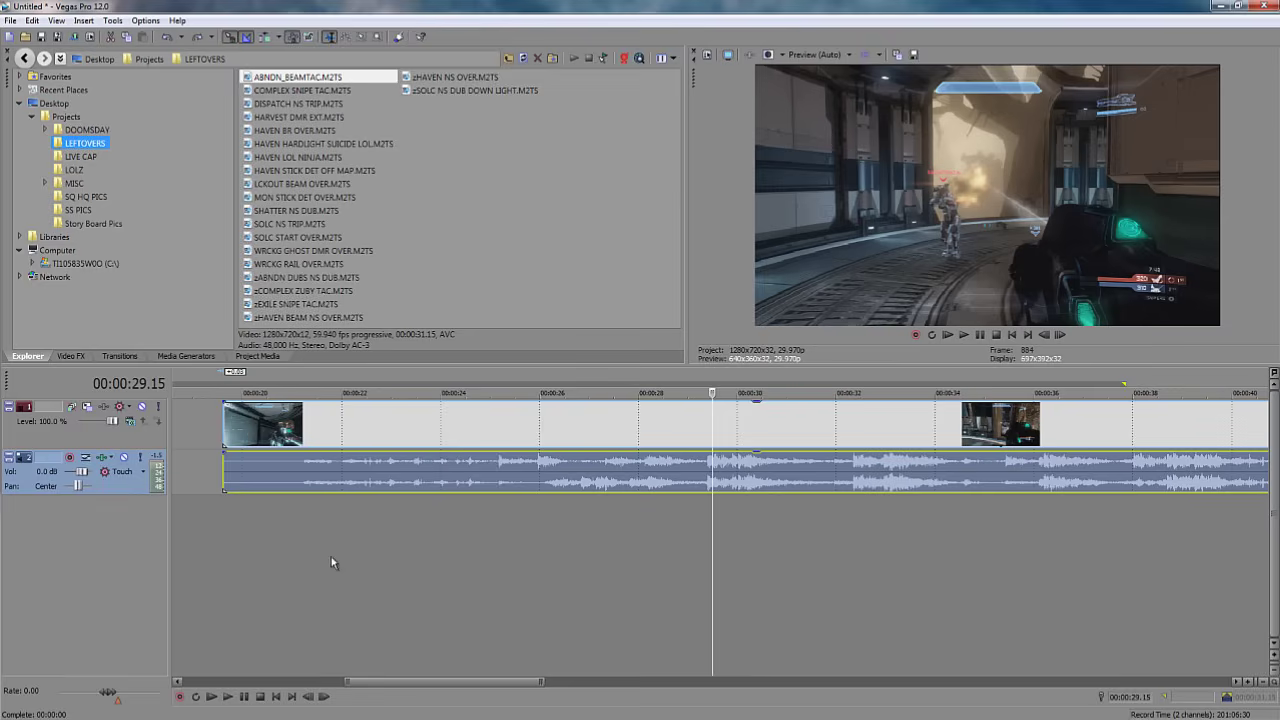
pyautogui.hotkey('ctrl', 'shift', 'q')
pyautogui.hotkey('ctrl', 'shift', 'q')
pyautogui.hotkey('ctrl', 'shift', 'q')
pyautogui.hotkey('ctrl', 'shift', 'q')
pyautogui.hotkey('ctrl', 'shift', 'q')
pyautogui.hotkey('ctrl', 'shift', 'q')
pyautogui.hotkey('ctrl', 'shift', 'q')
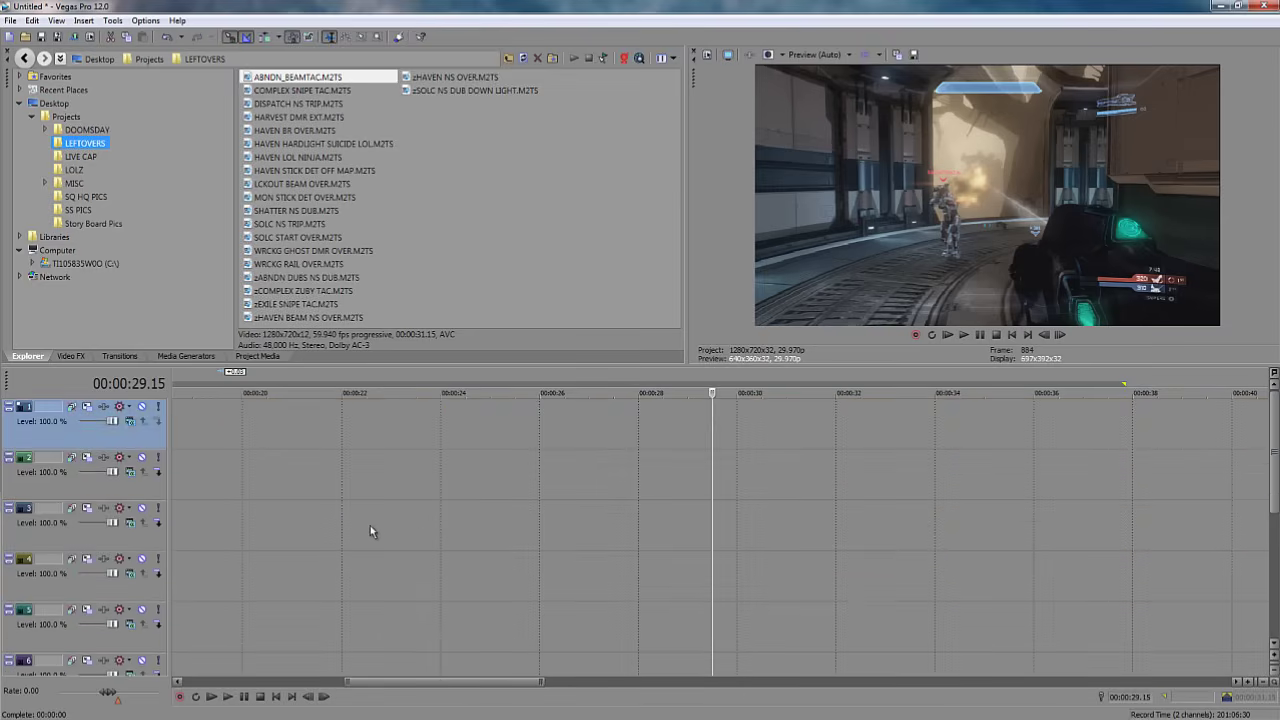
pyautogui.scroll(-5, 370, 528)
pyautogui.scroll(5, 370, 528)
pyautogui.scroll(-2, 370, 528)
pyautogui.scroll(2, 370, 527)
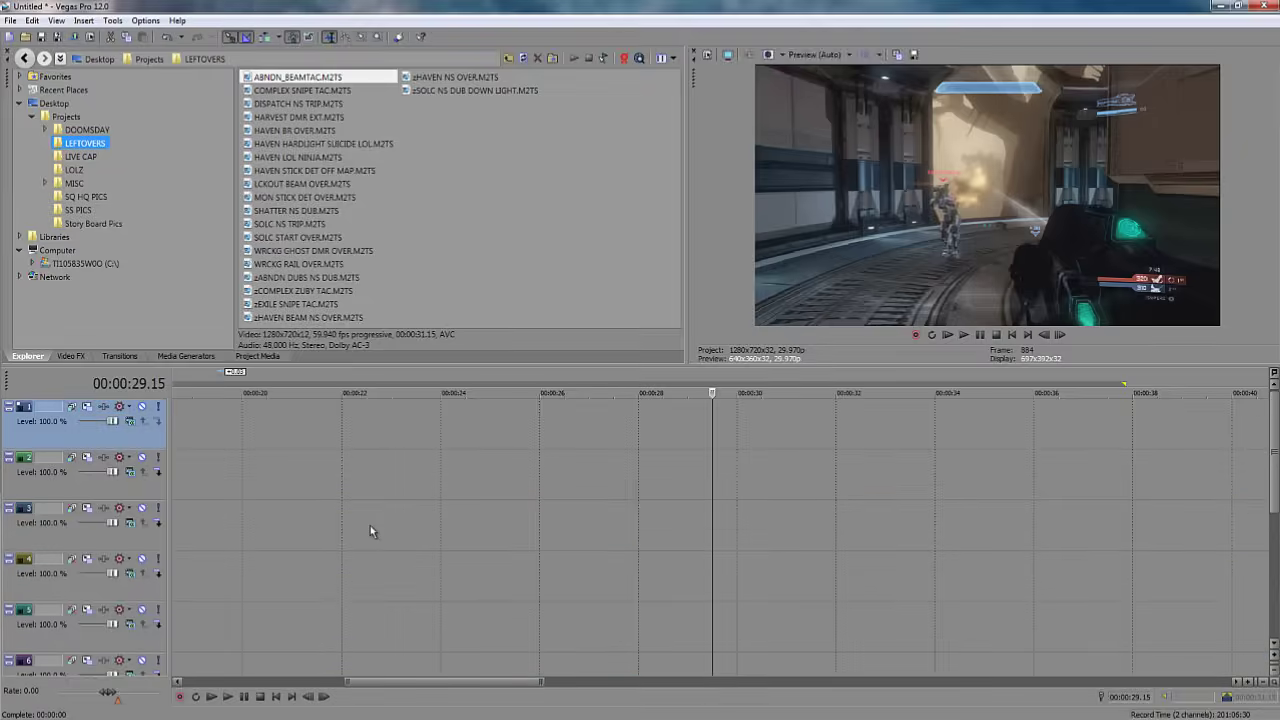
# Zoom the timeline and scroll it horizontally and vertically down to the gameplay clip's video and audio tracks.
pyautogui.scroll(-5, 370, 527)
pyautogui.scroll(5, 370, 527)
pyautogui.scroll(-2, 368, 512)
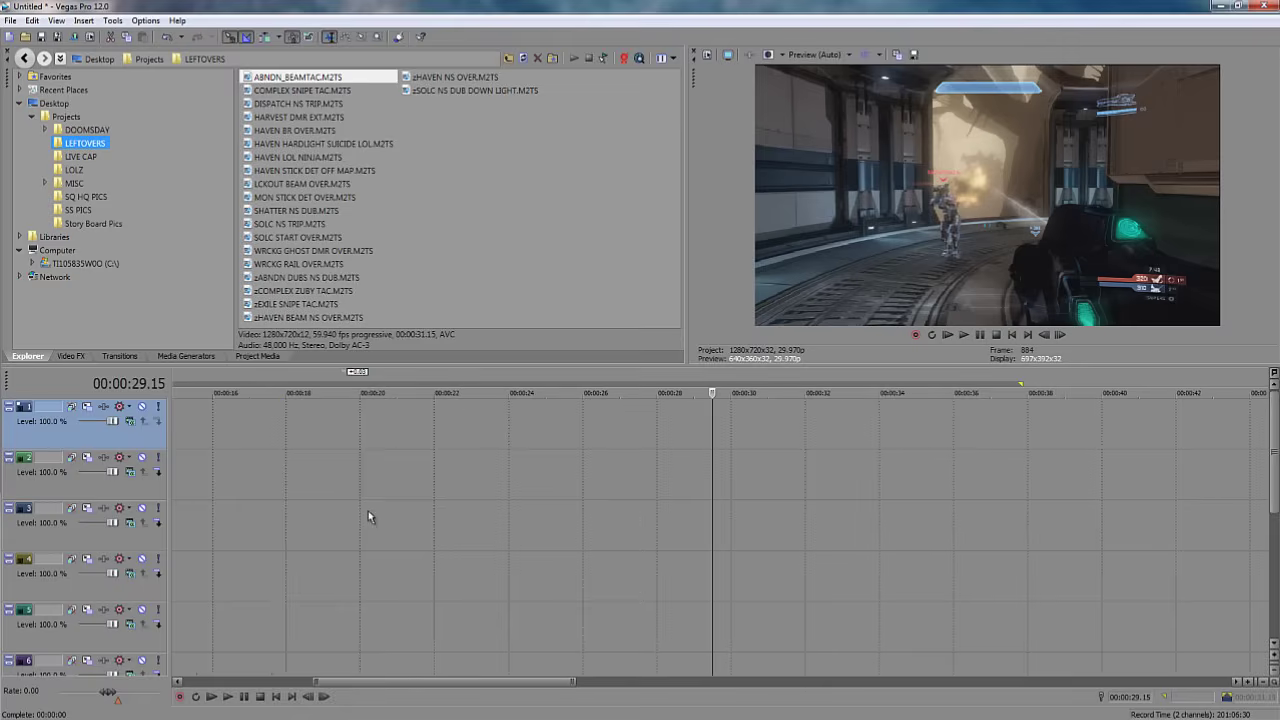
pyautogui.hscroll(8, 368, 516)
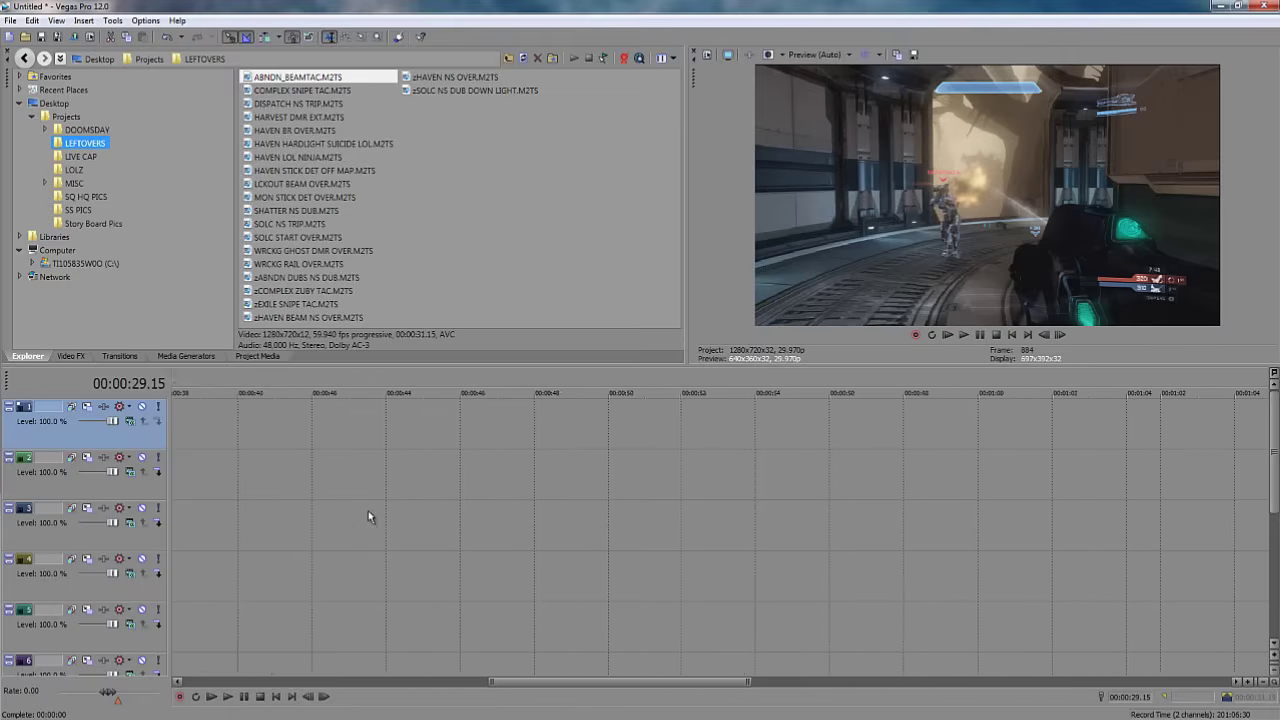
pyautogui.scroll(-5, 370, 515)
pyautogui.hscroll(-7, 370, 515)
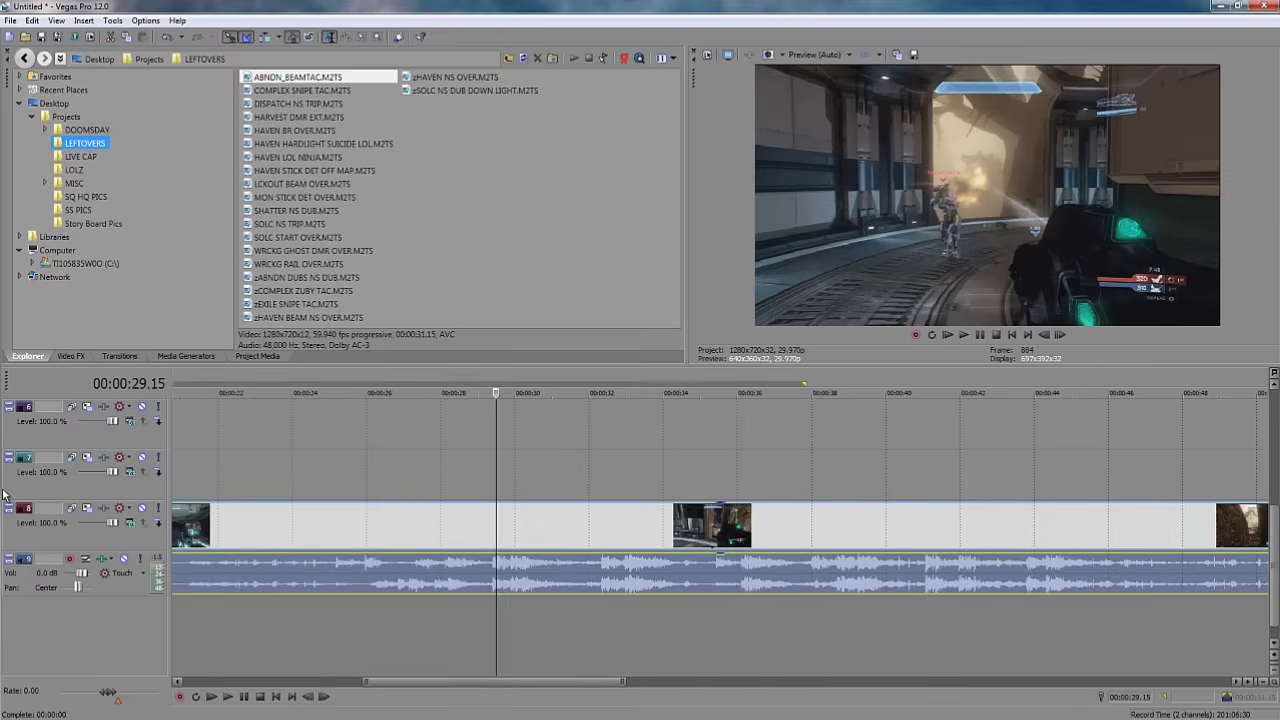
# Move the playhead back frame by frame to 00:00:29.08 and play the clip from there.
pyautogui.press('Left')
pyautogui.press('Left')
pyautogui.press('Left')
pyautogui.press('Left')
pyautogui.press('Left')
pyautogui.press('Left')
pyautogui.press('Left')
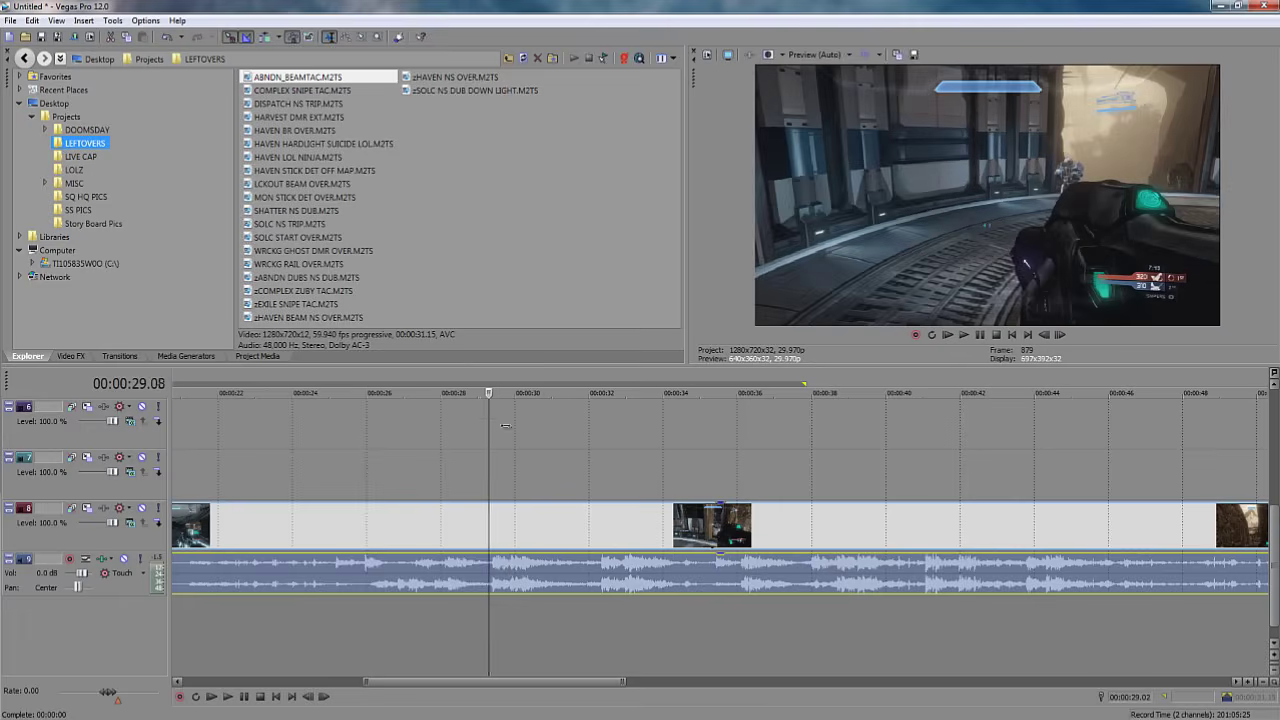
pyautogui.press('space')
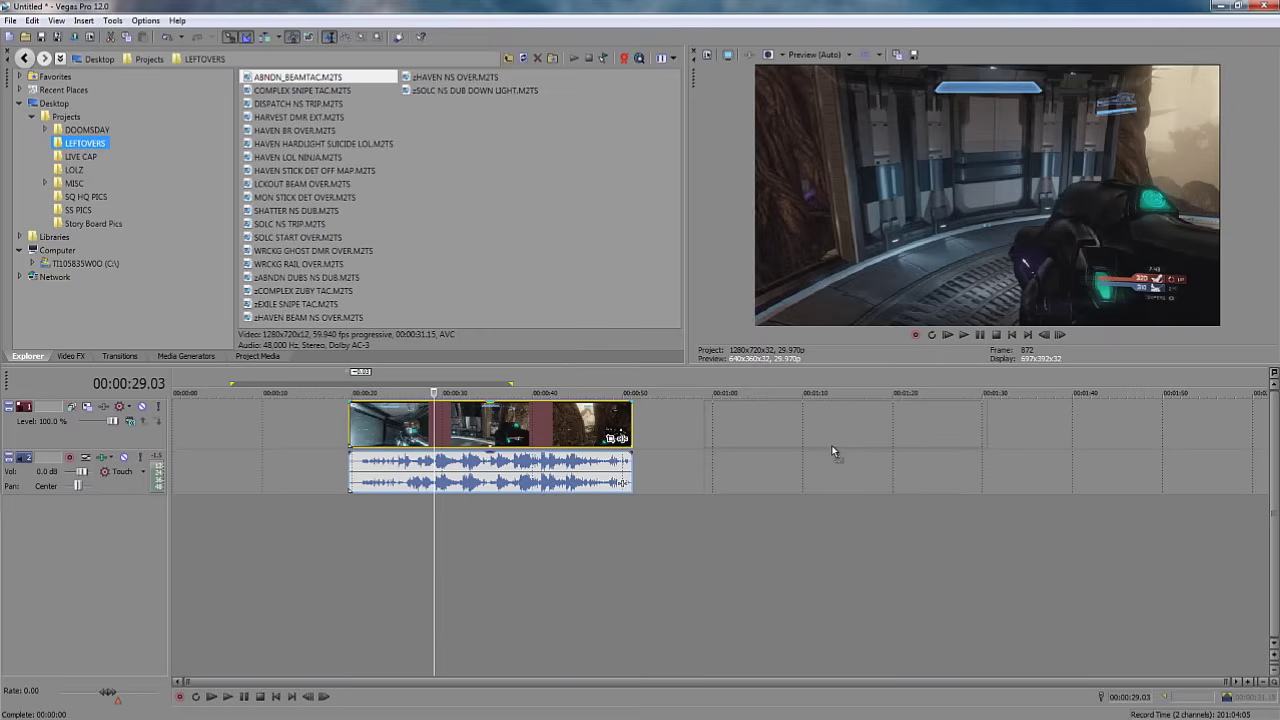
# Copy the clip and its audio into the empty stretch after the original, undo the copy, and cancel a second drop.
pyautogui.rightClick(831, 450)
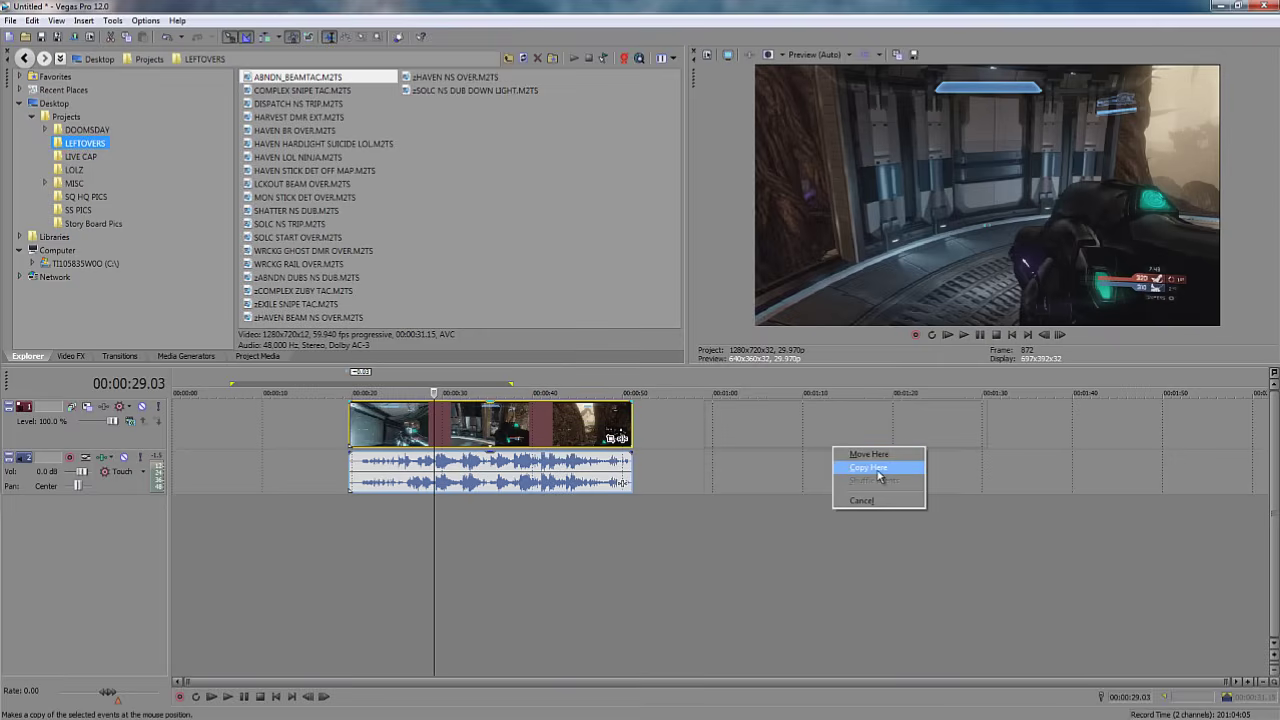
pyautogui.click(874, 468)
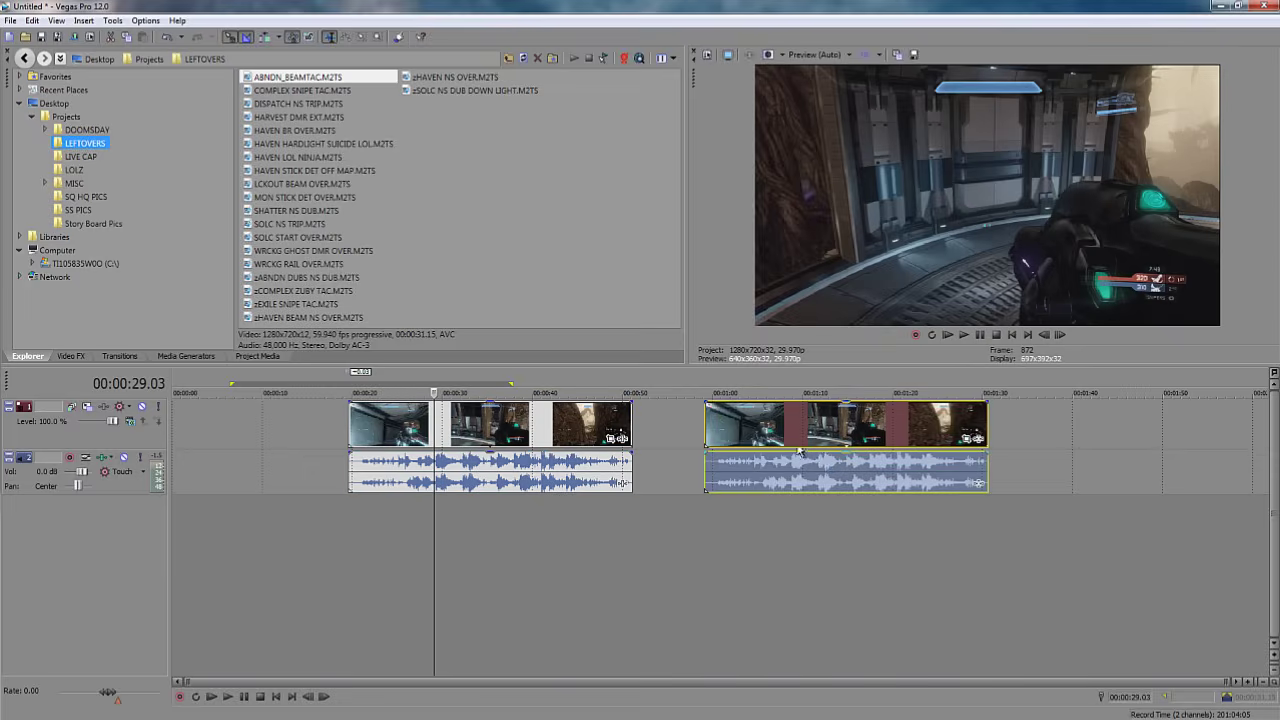
pyautogui.click(530, 430)
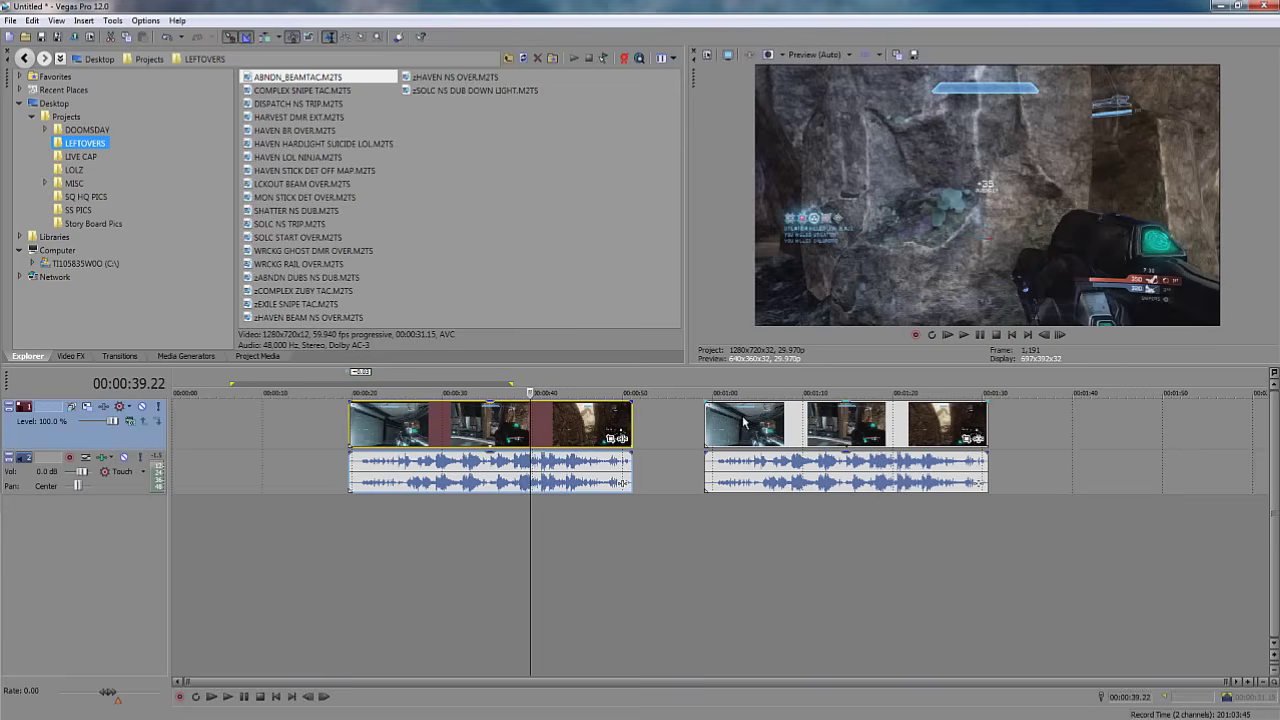
pyautogui.hotkey('ctrl', 'z')
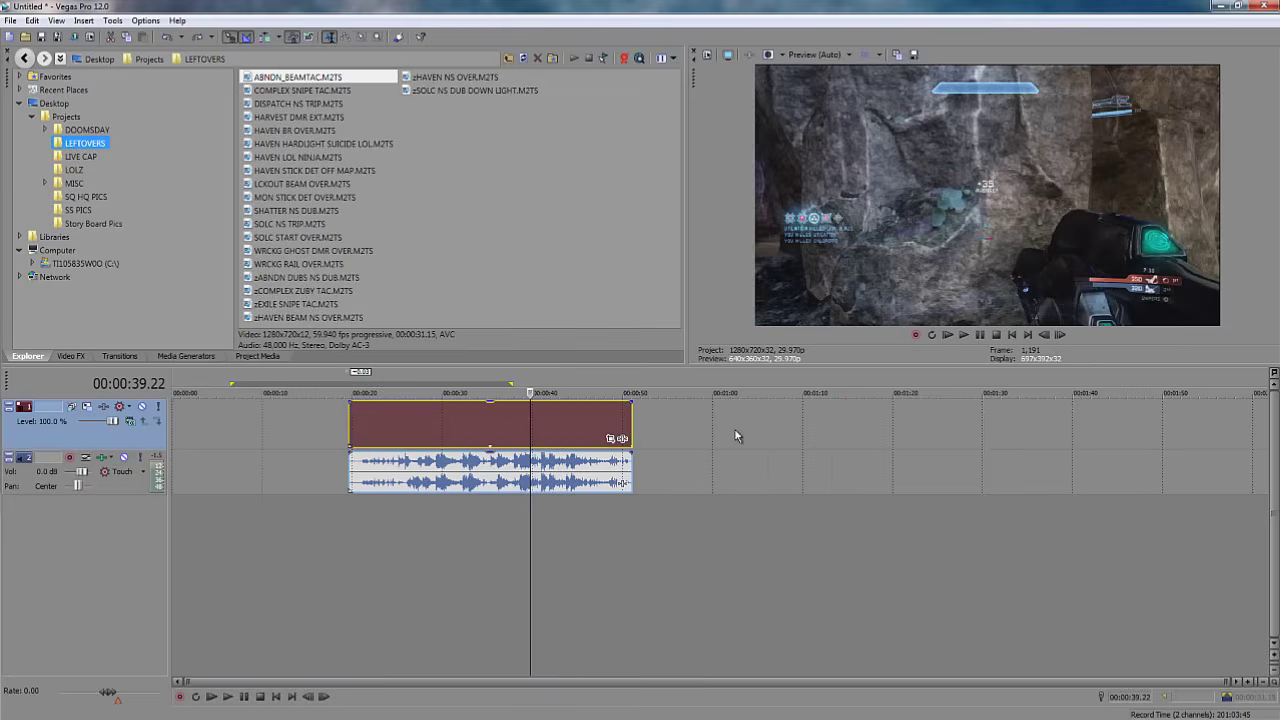
pyautogui.moveTo(477, 428); pyautogui.dragTo(781, 439)
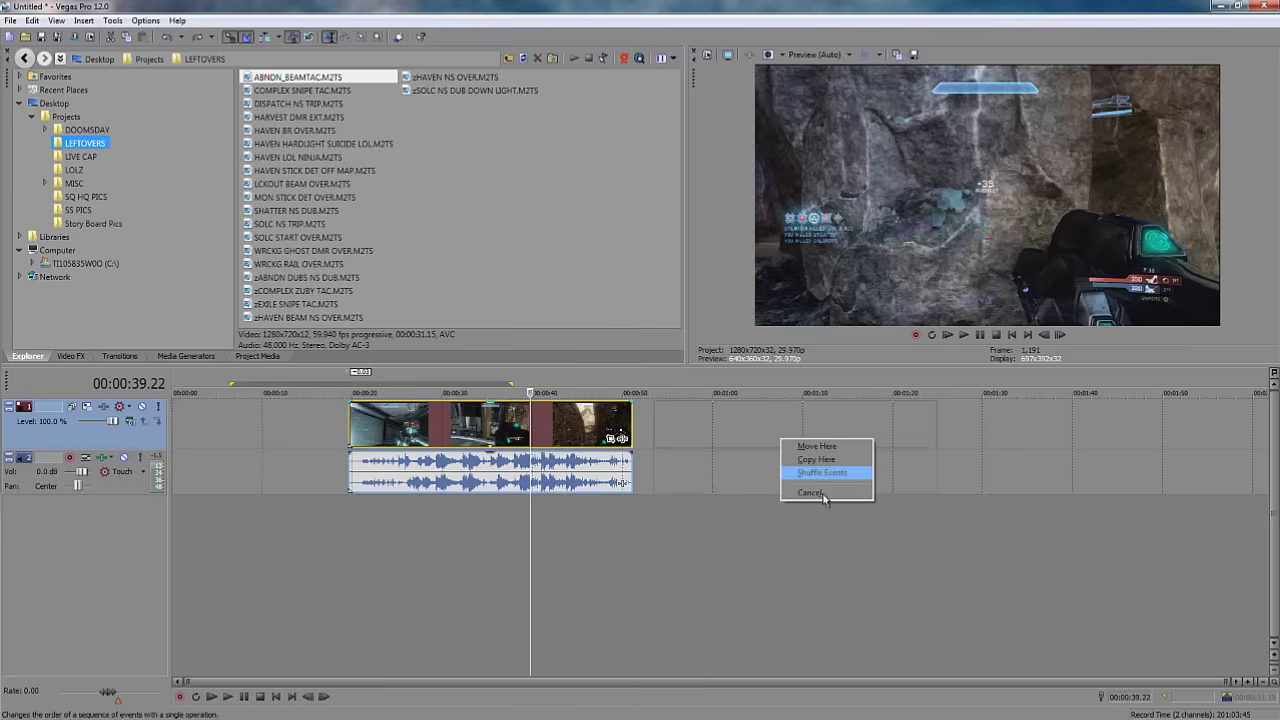
pyautogui.click(818, 493)
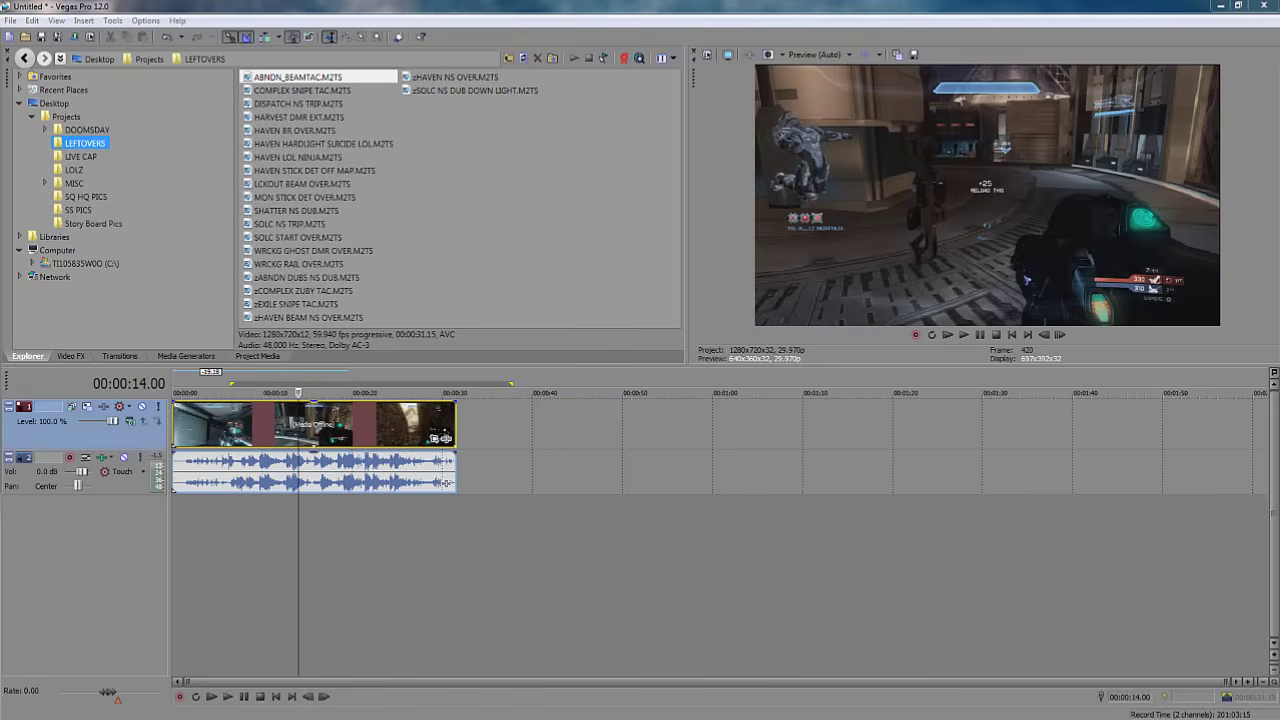
# Widen the file explorer pane slightly and save the window layout as DEFAULT in shortcut slot 0.
pyautogui.click(291, 412)
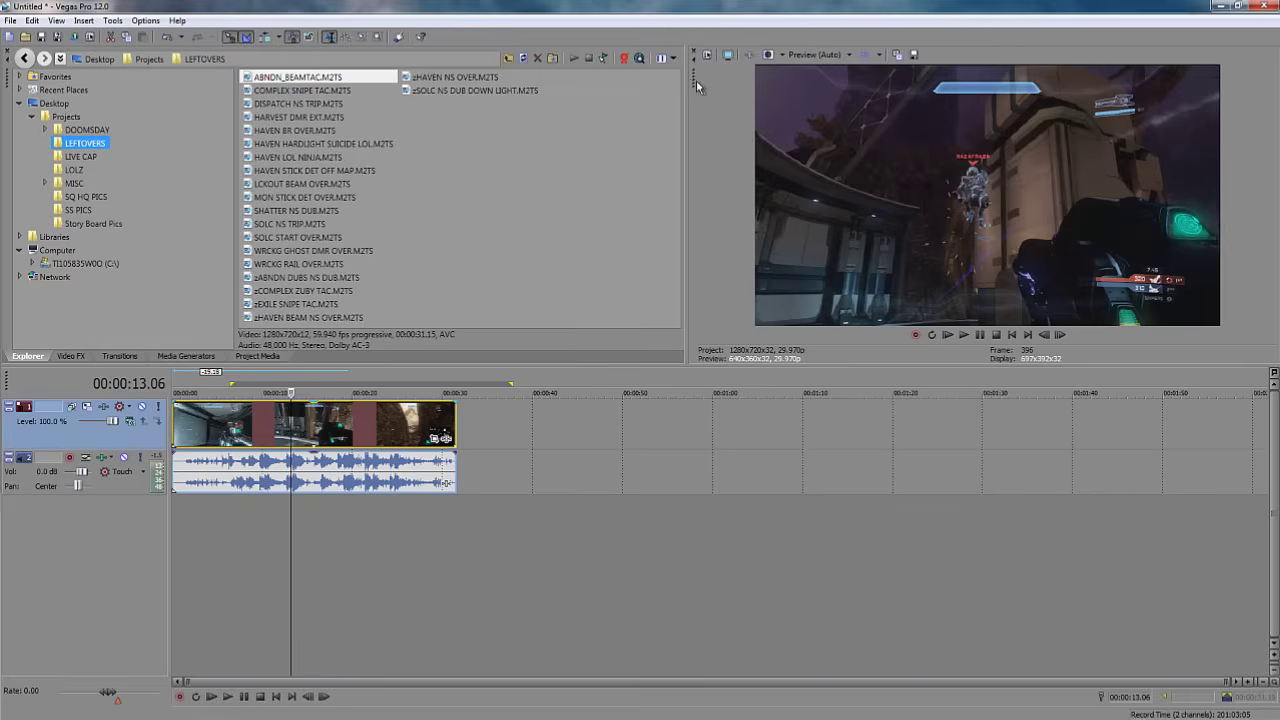
pyautogui.moveTo(697, 88)
pyautogui.mouseDown()
pyautogui.moveTo(629, 180)
pyautogui.moveTo(754, 434)
pyautogui.moveTo(363, 348)
pyautogui.moveTo(508, 138)
pyautogui.moveTo(706, 82)
pyautogui.mouseUp()
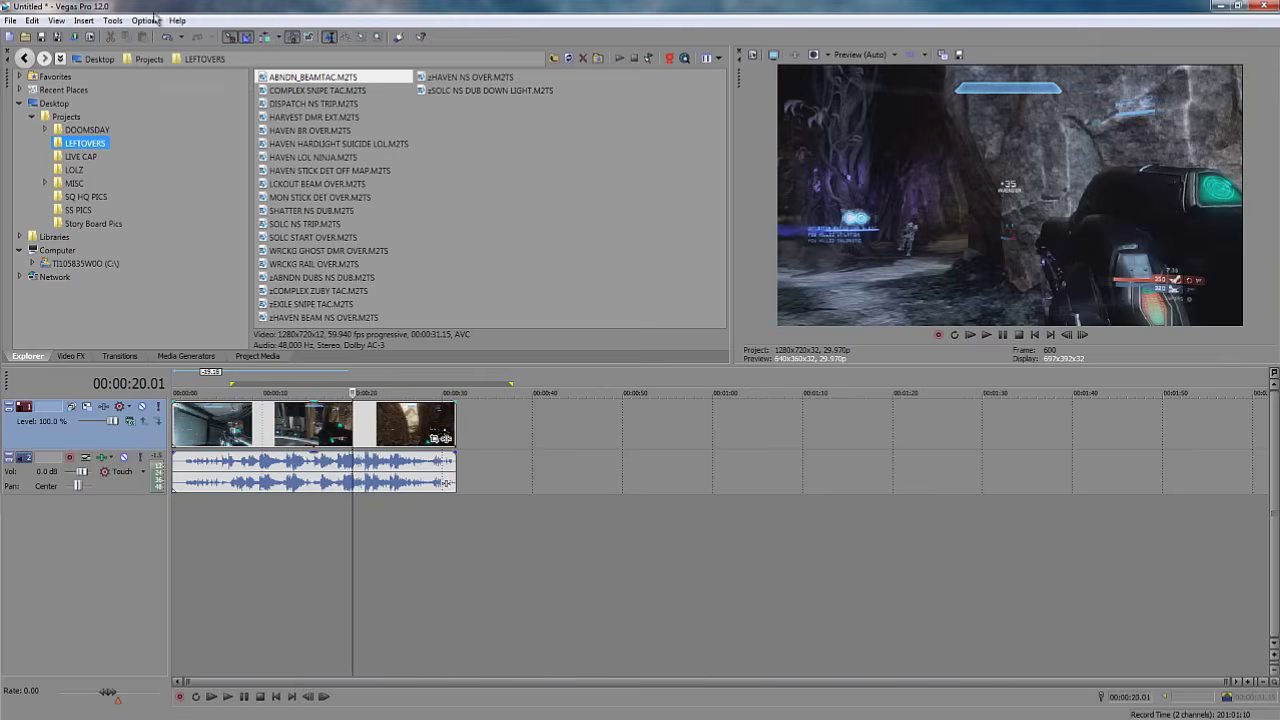
pyautogui.click(56, 20)
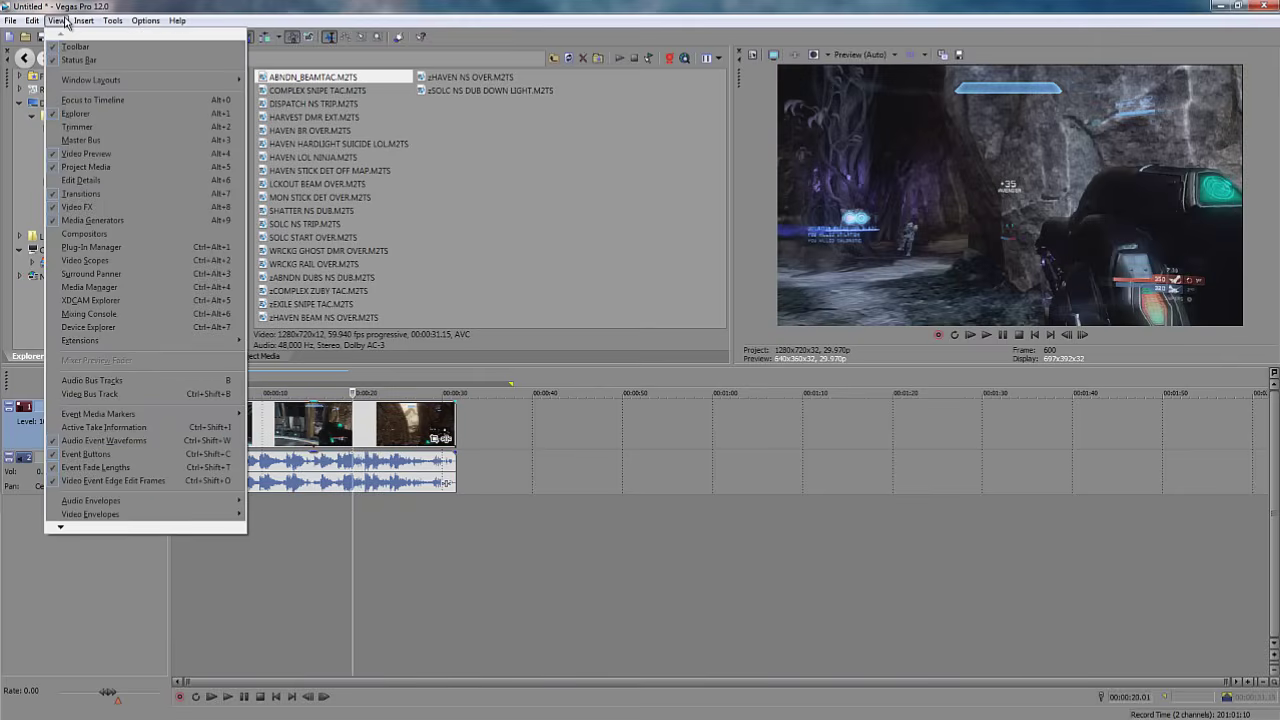
pyautogui.moveTo(80, 22)
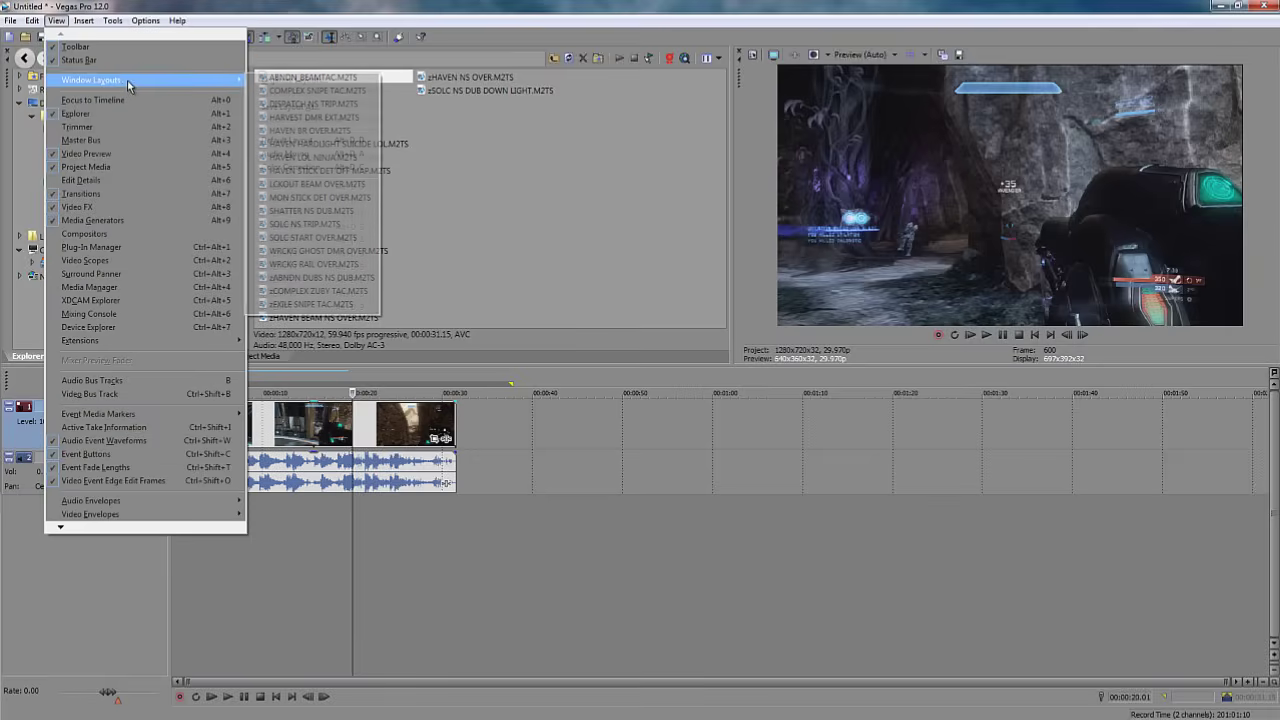
pyautogui.moveTo(126, 79)
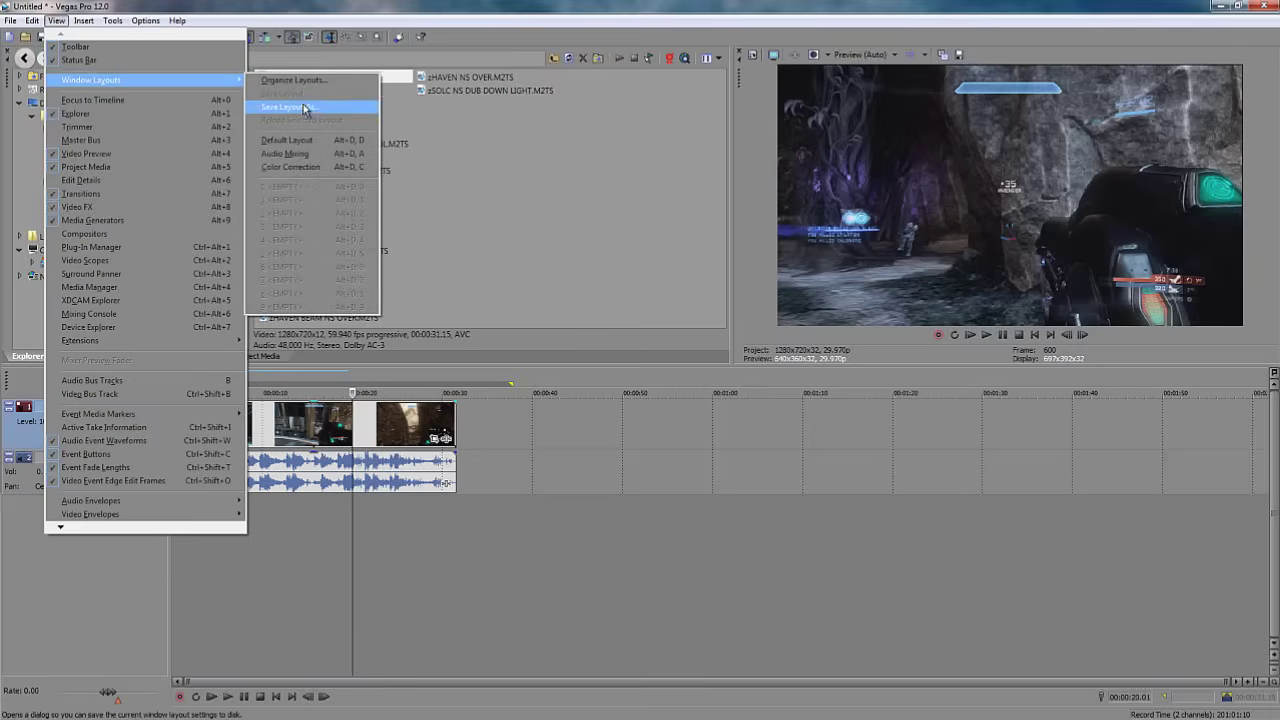
pyautogui.click(313, 107)
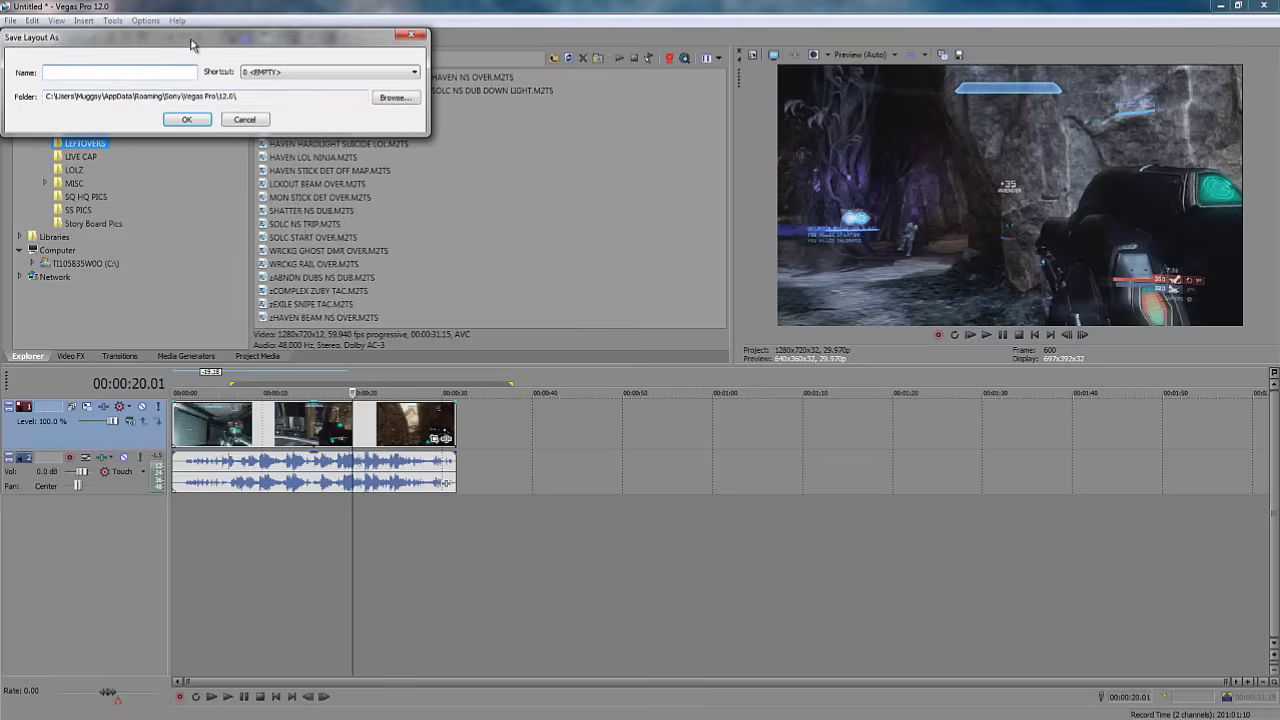
pyautogui.press('Tab')
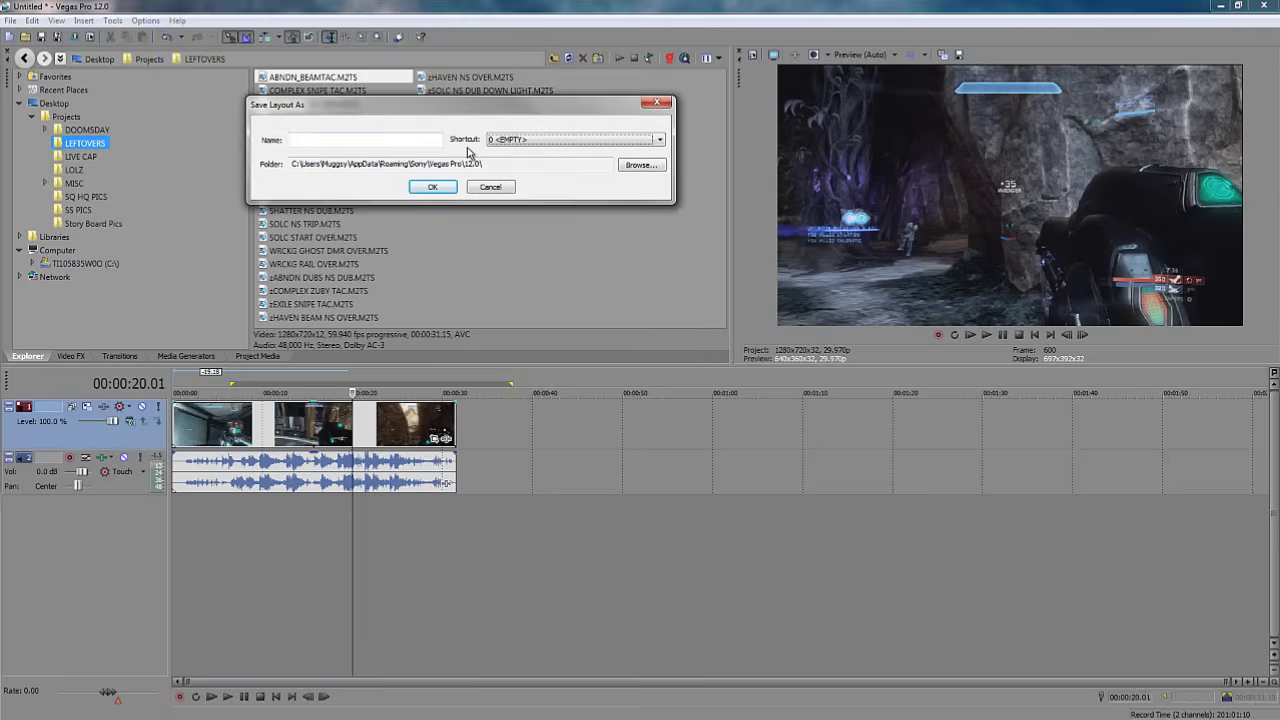
pyautogui.click(413, 145)
pyautogui.write('de')
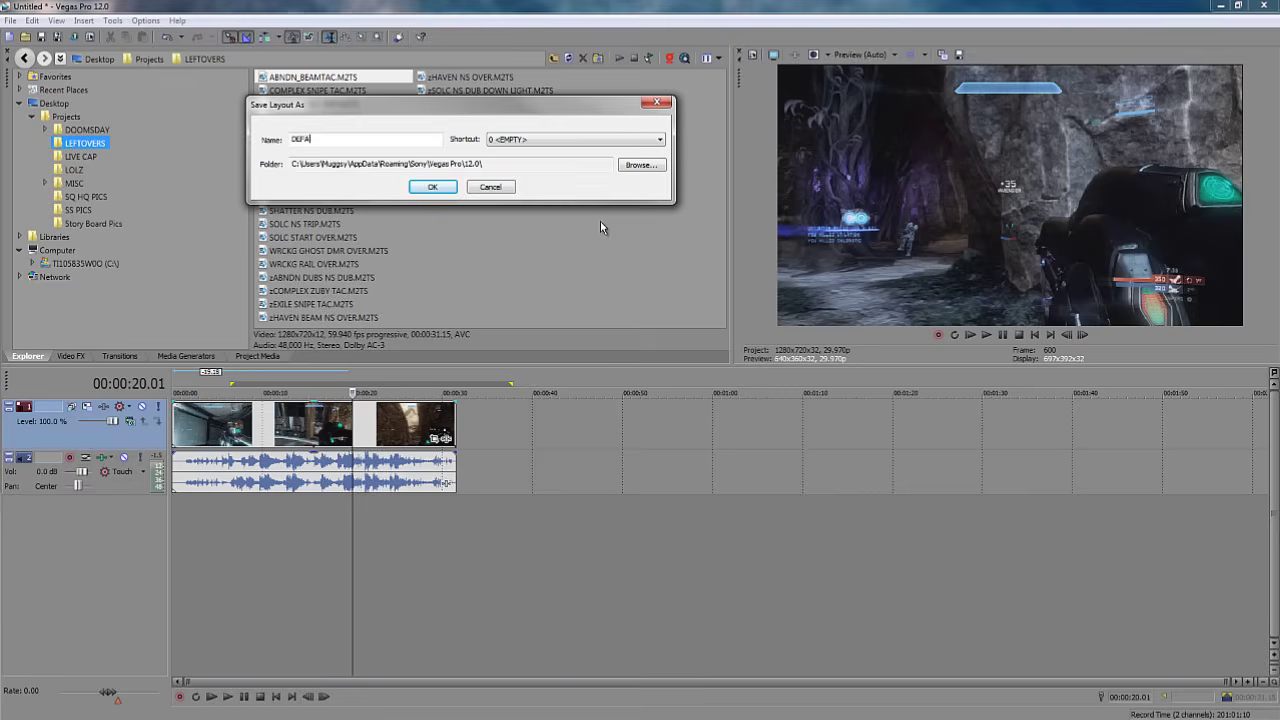
pyautogui.write('FAULT')
pyautogui.press('Return')
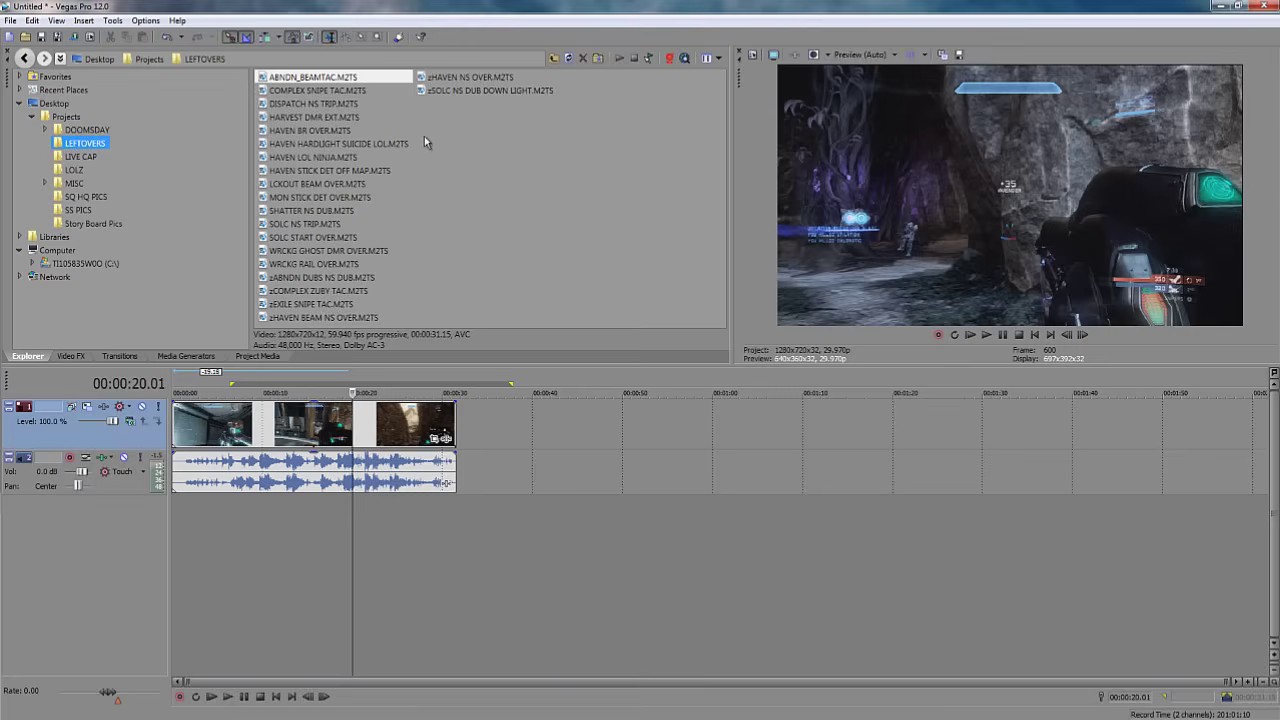
# Enable Start all new projects with these settings in the project's video properties and apply it.
pyautogui.click(340, 79)
pyautogui.click(10, 20)
pyautogui.click(56, 258)
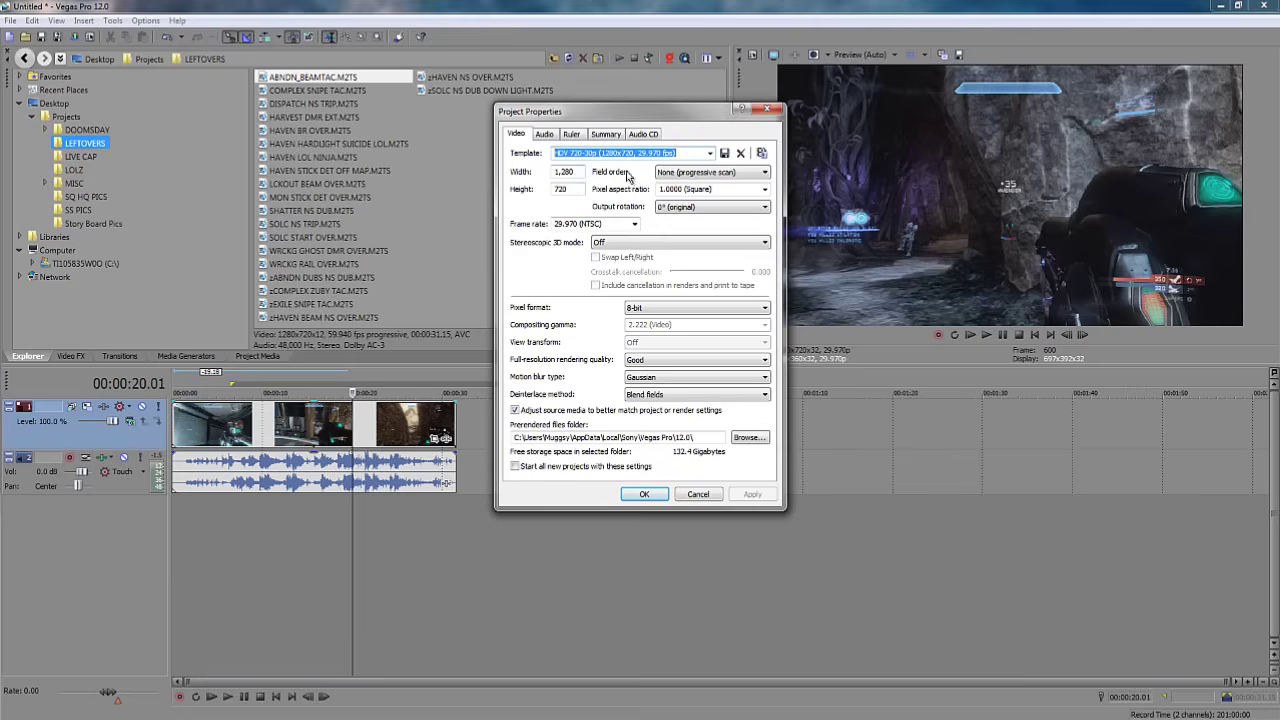
pyautogui.click(516, 468)
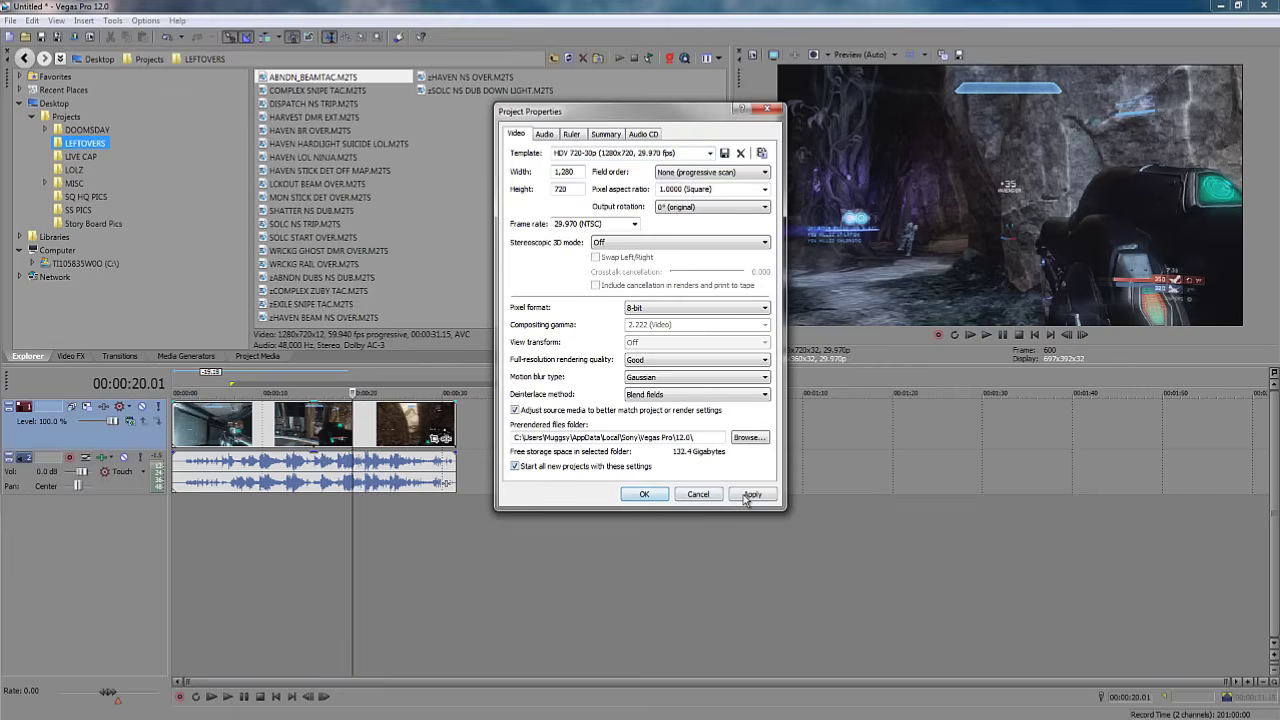
pyautogui.click(749, 495)
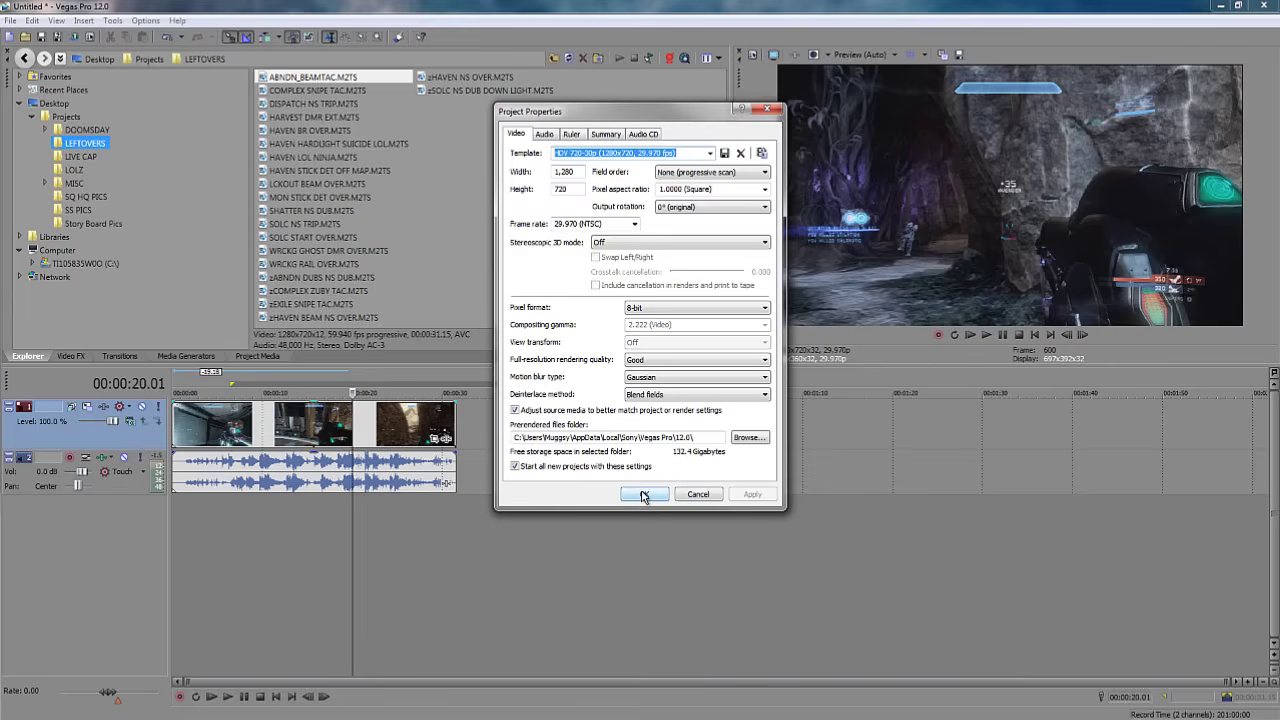
pyautogui.click(644, 496)
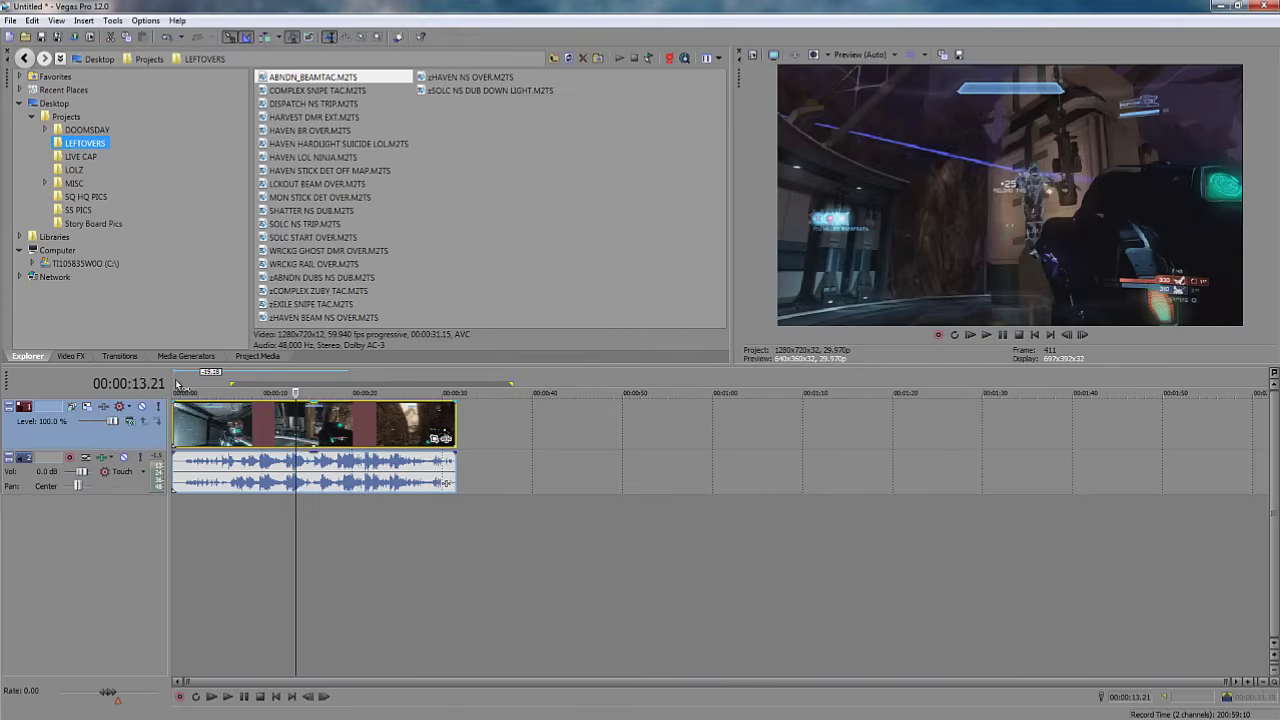
# Set the loop region over the whole clip, from the timeline start to 00:00:31.15.
pyautogui.moveTo(177, 384); pyautogui.dragTo(456, 390)
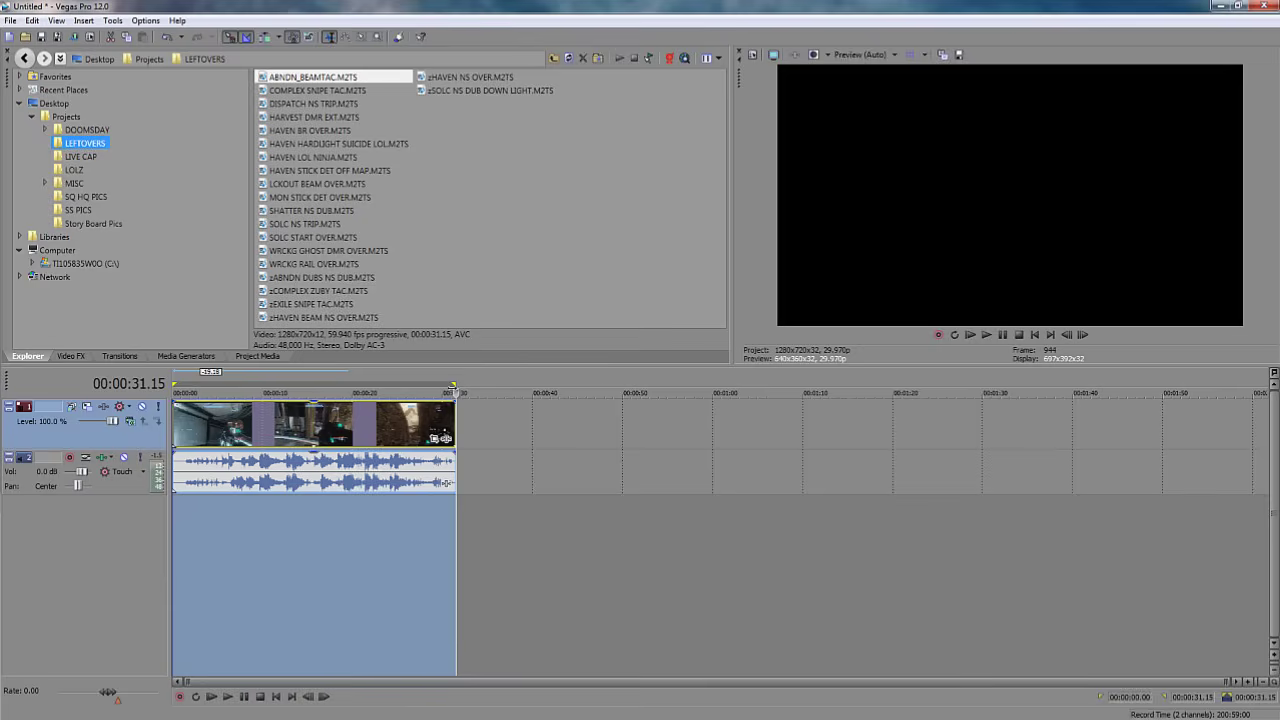
pyautogui.moveTo(452, 386)
pyautogui.mouseDown()
pyautogui.moveTo(258, 390)
pyautogui.moveTo(502, 390)
pyautogui.moveTo(455, 391)
pyautogui.mouseUp()
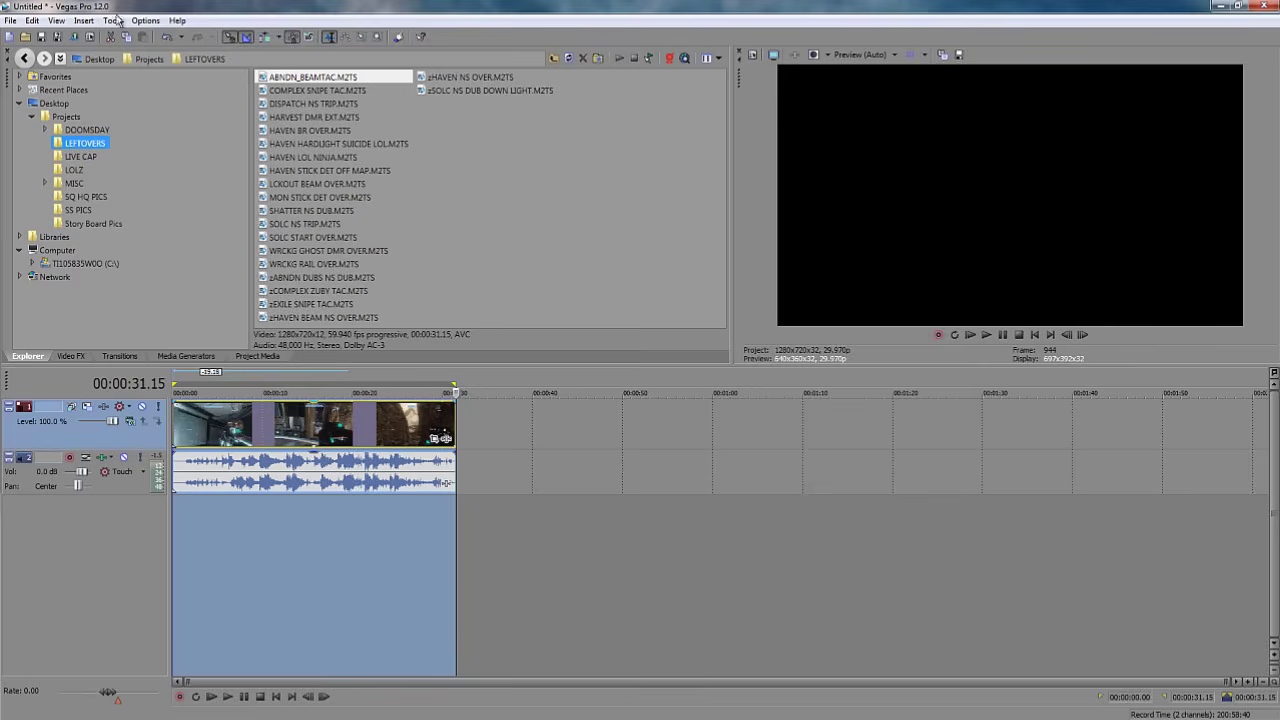
# Review the Dynamic RAM Preview maximum in the video preferences.
pyautogui.click(140, 21)
pyautogui.click(166, 389)
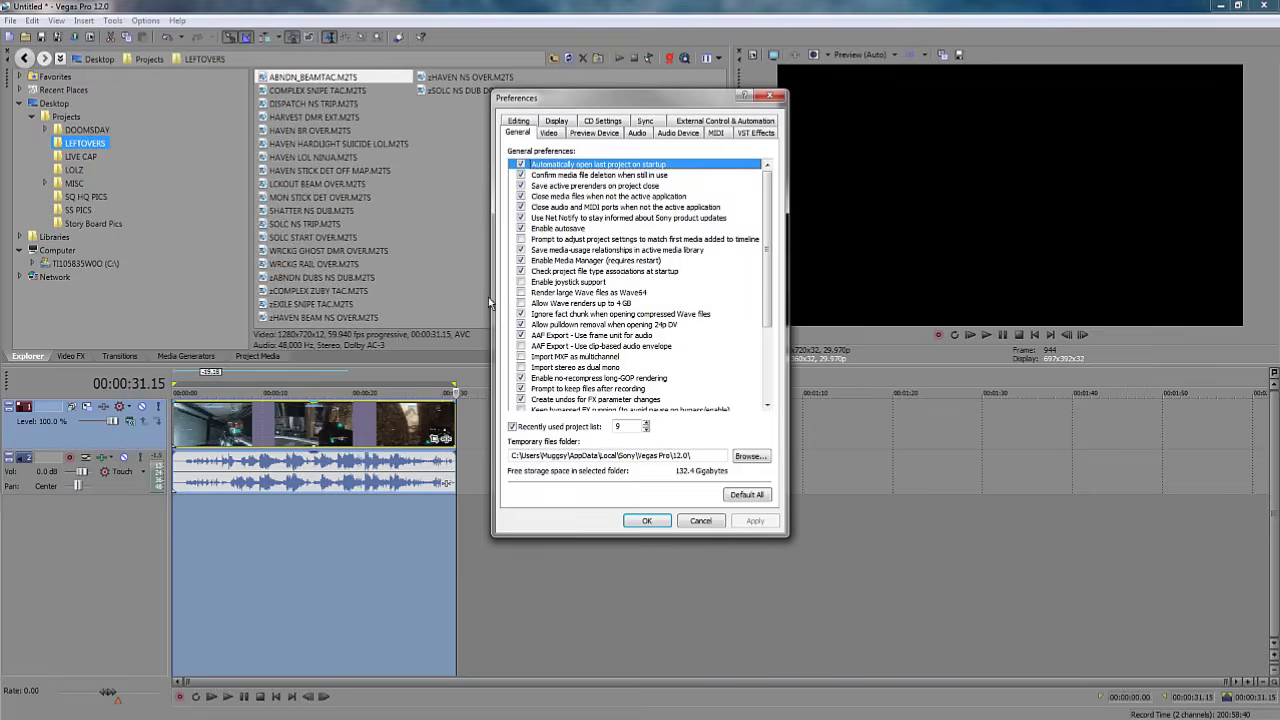
pyautogui.click(548, 134)
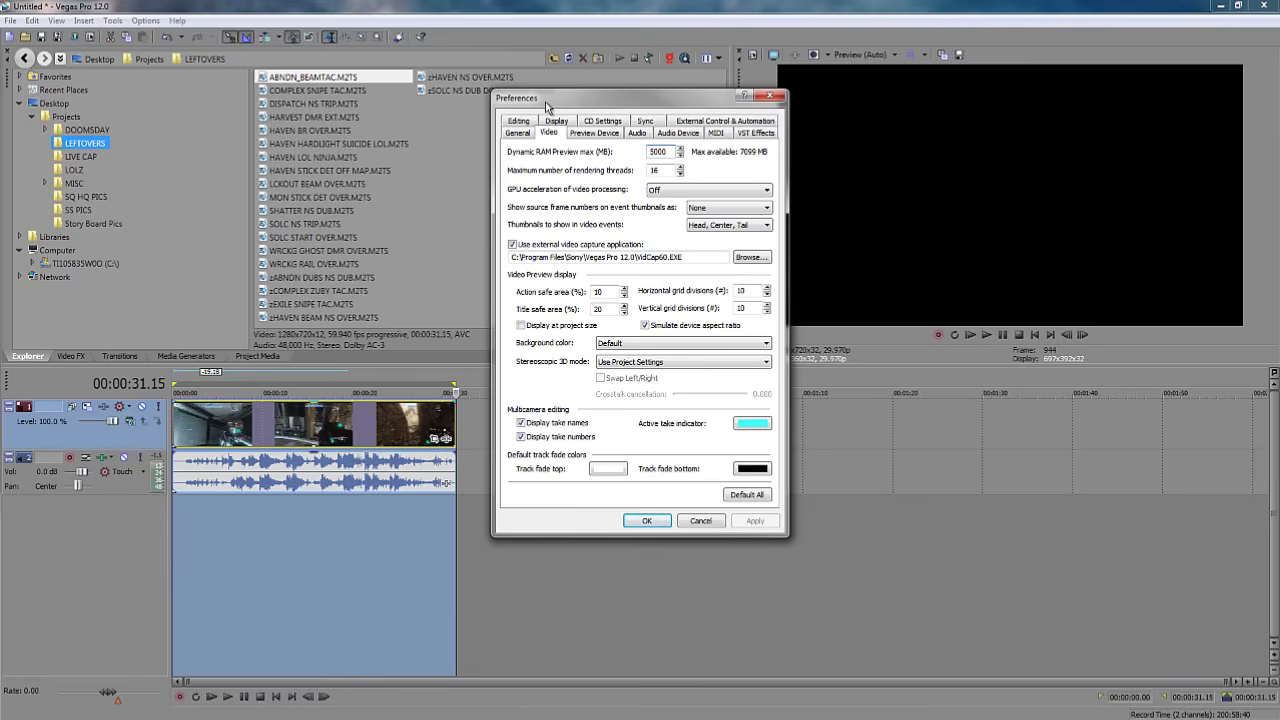
pyautogui.moveTo(556, 106); pyautogui.dragTo(508, 120)
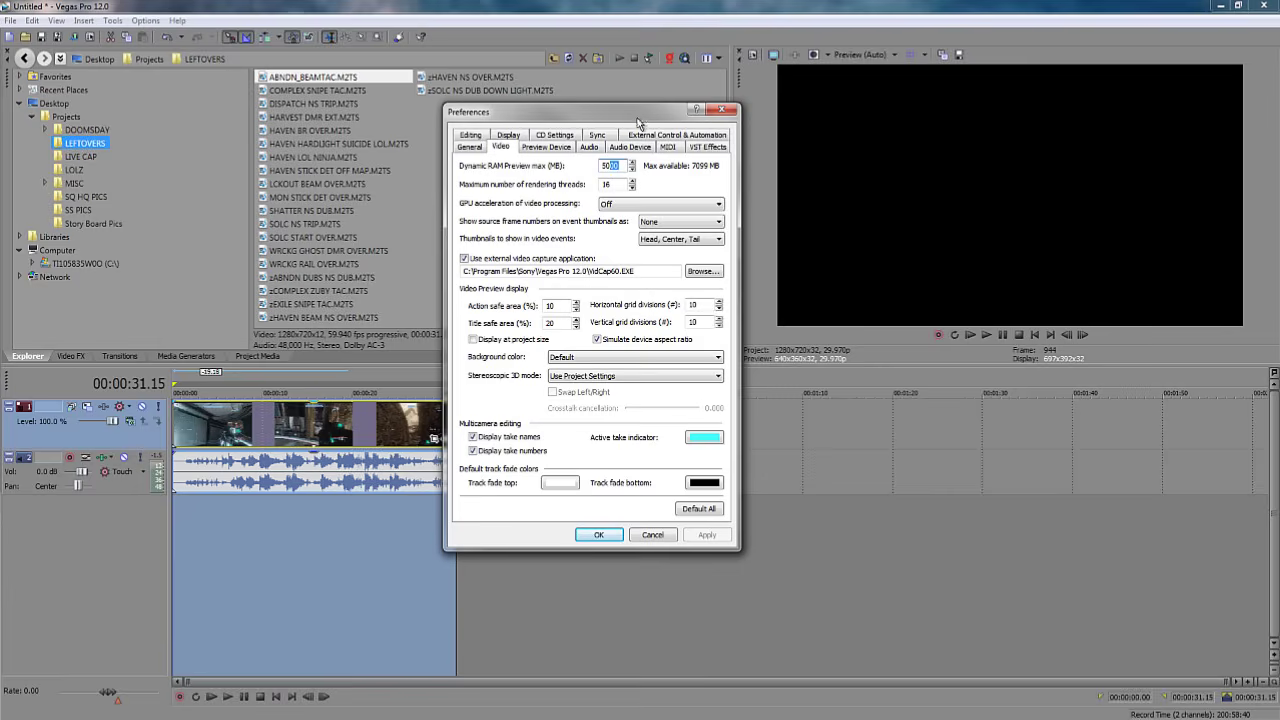
pyautogui.click(598, 535)
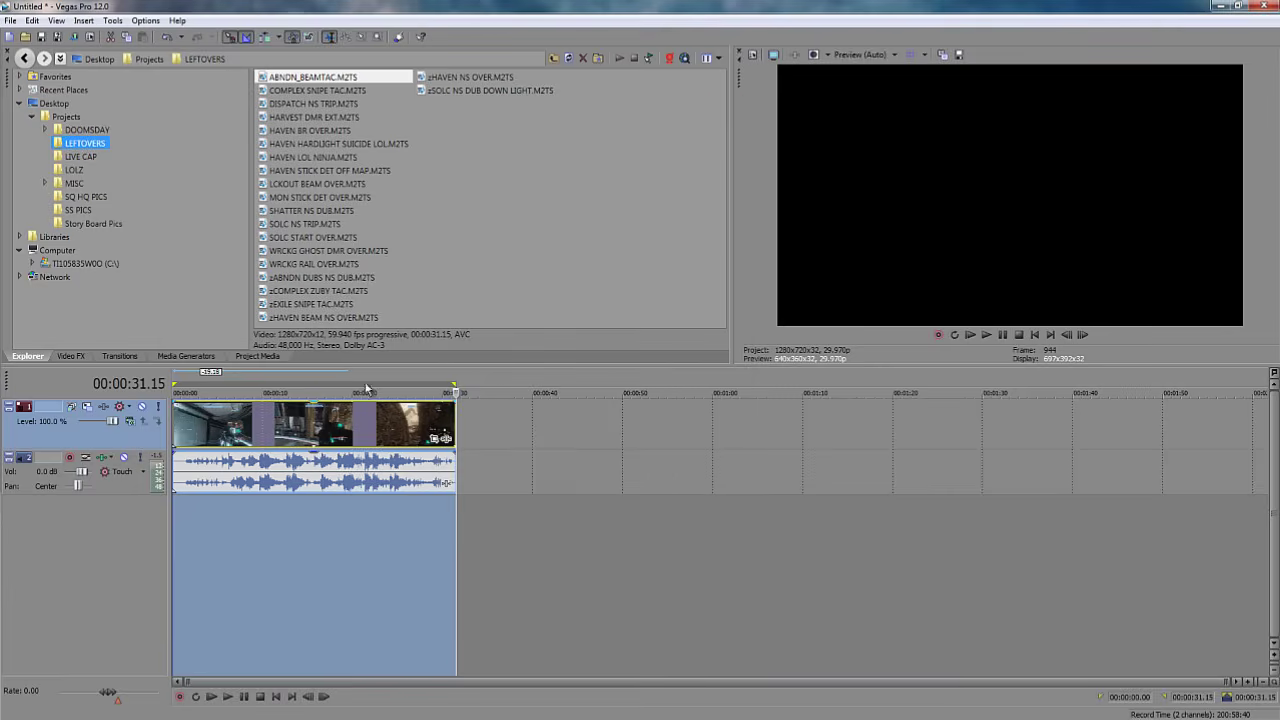
# Extend the loop region's end to about 00:01:07 and select Preview (Auto) as the video preview quality.
pyautogui.moveTo(720, 400); pyautogui.dragTo(777, 393)
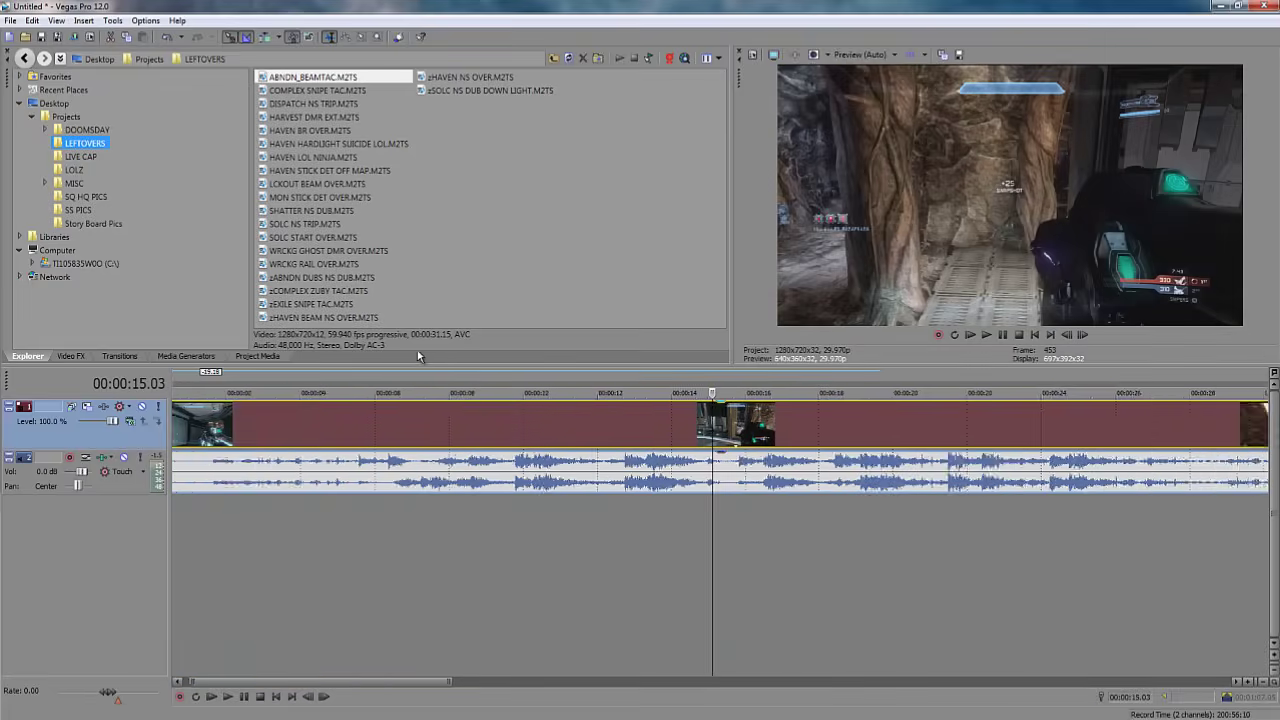
pyautogui.scroll(-5, 530, 485)
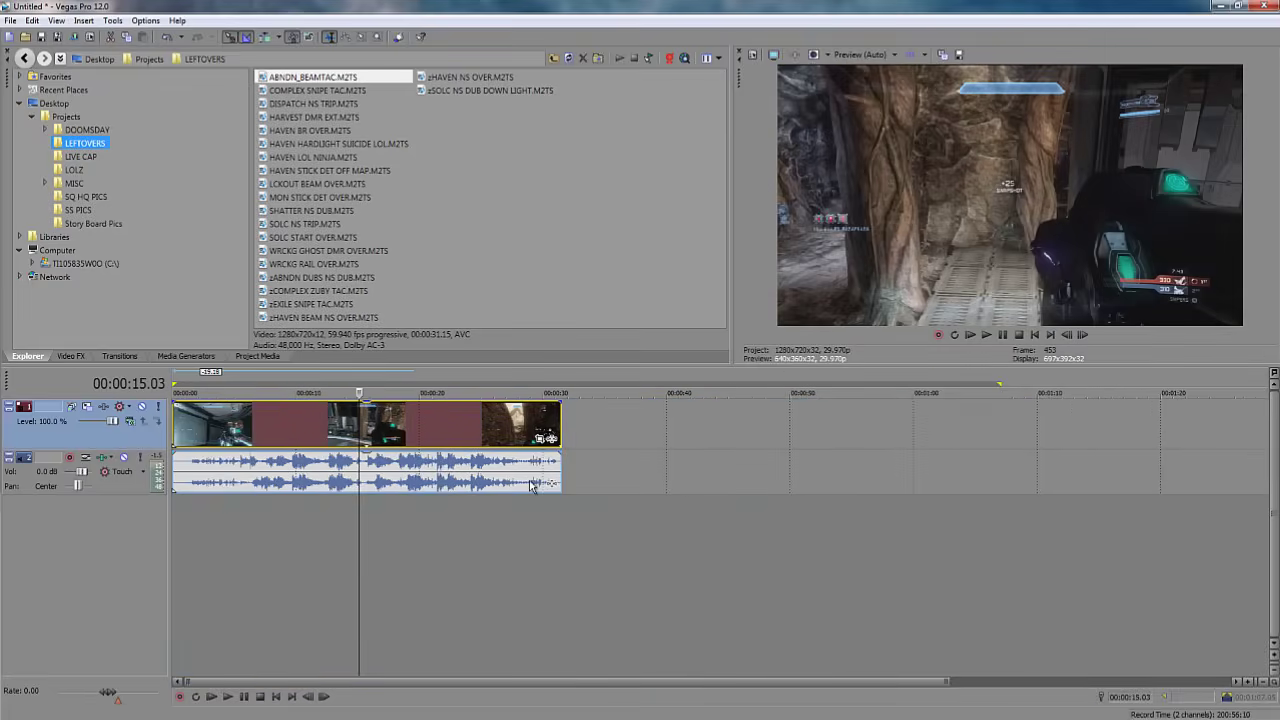
pyautogui.click(866, 56)
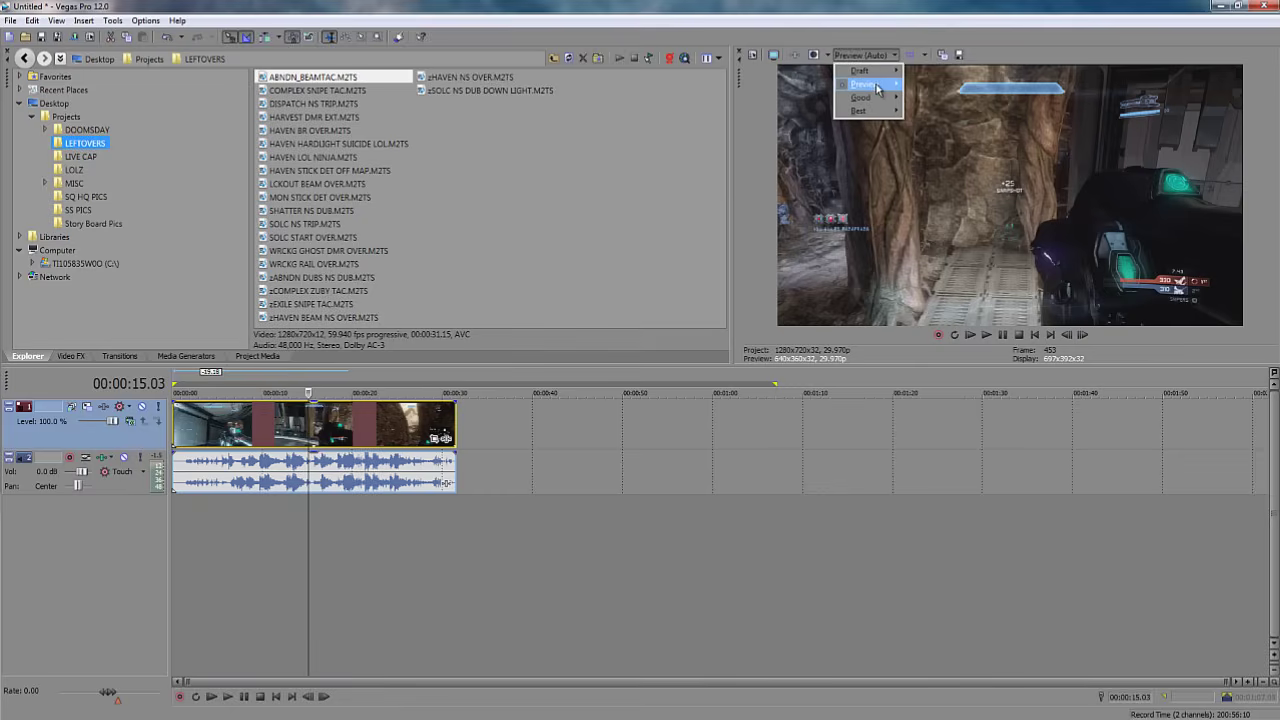
pyautogui.click(922, 86)
# Place the playhead at 00:00:10.00 and move the clip with its audio so it starts there.
pyautogui.click(264, 427)
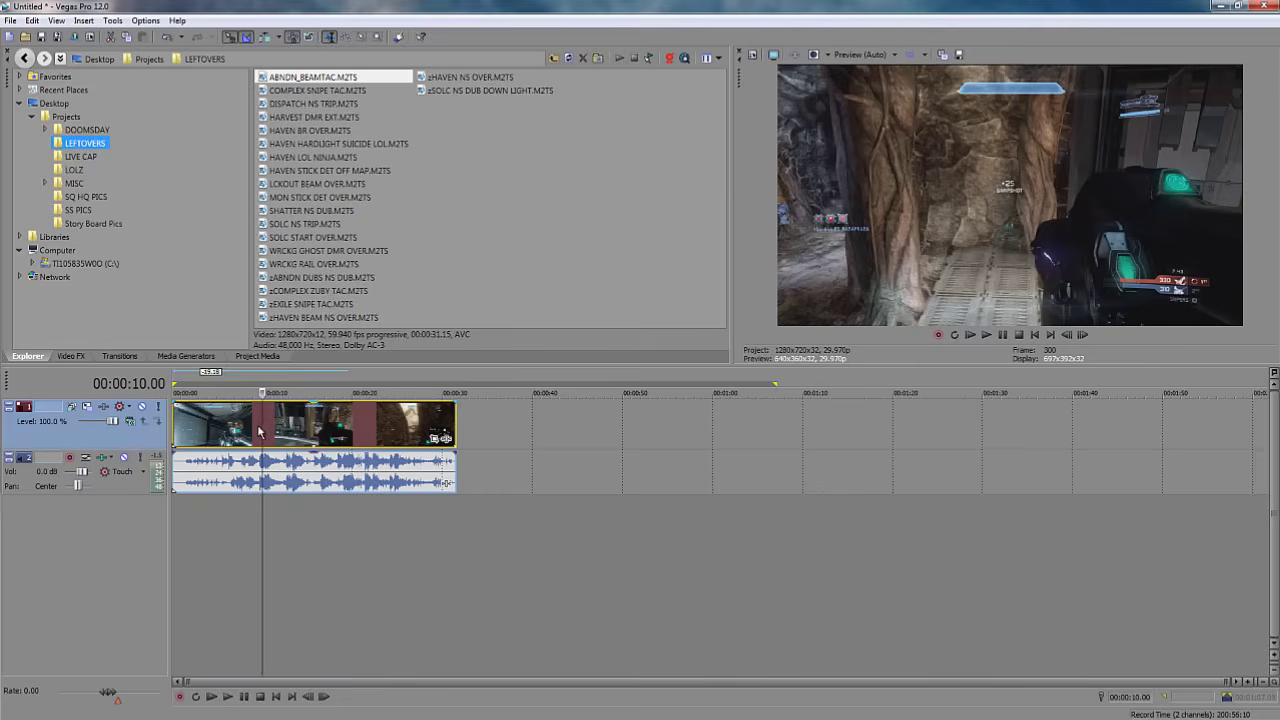
pyautogui.moveTo(244, 434); pyautogui.dragTo(290, 444)
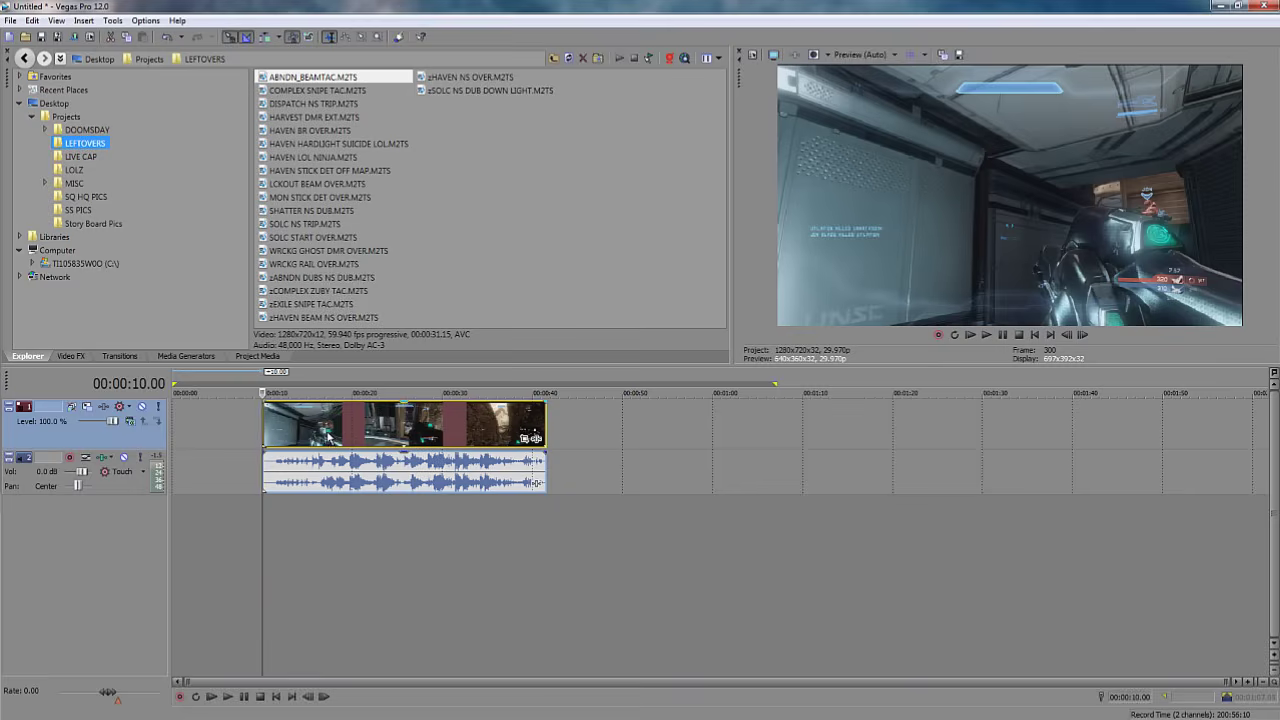
# Play the clip briefly and place the playhead just after its start, at 00:00:10.18.
pyautogui.press('space')
pyautogui.press('space')
pyautogui.click(866, 56)
pyautogui.click(266, 436)
pyautogui.scroll(3, 271, 435)
pyautogui.scroll(-4, 271, 435)
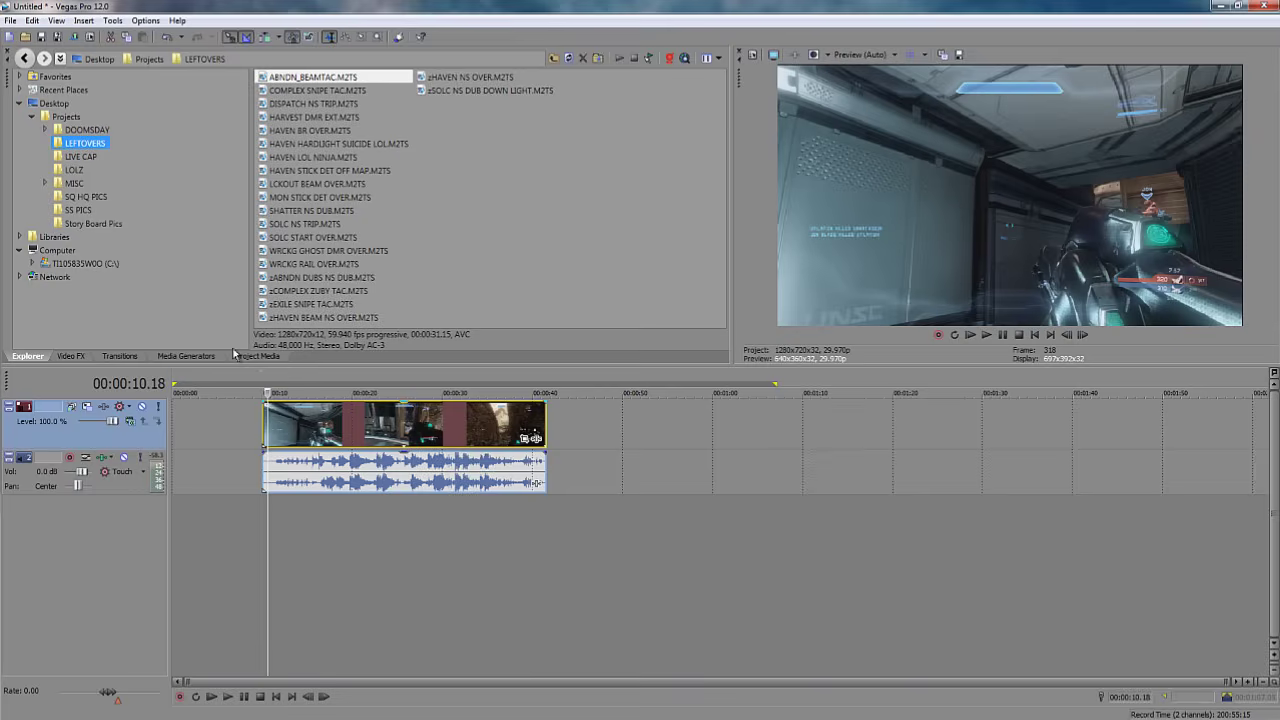
# Apply the Color Curves video effect with the Infrared preset to the clip and close the effect settings.
pyautogui.click(84, 357)
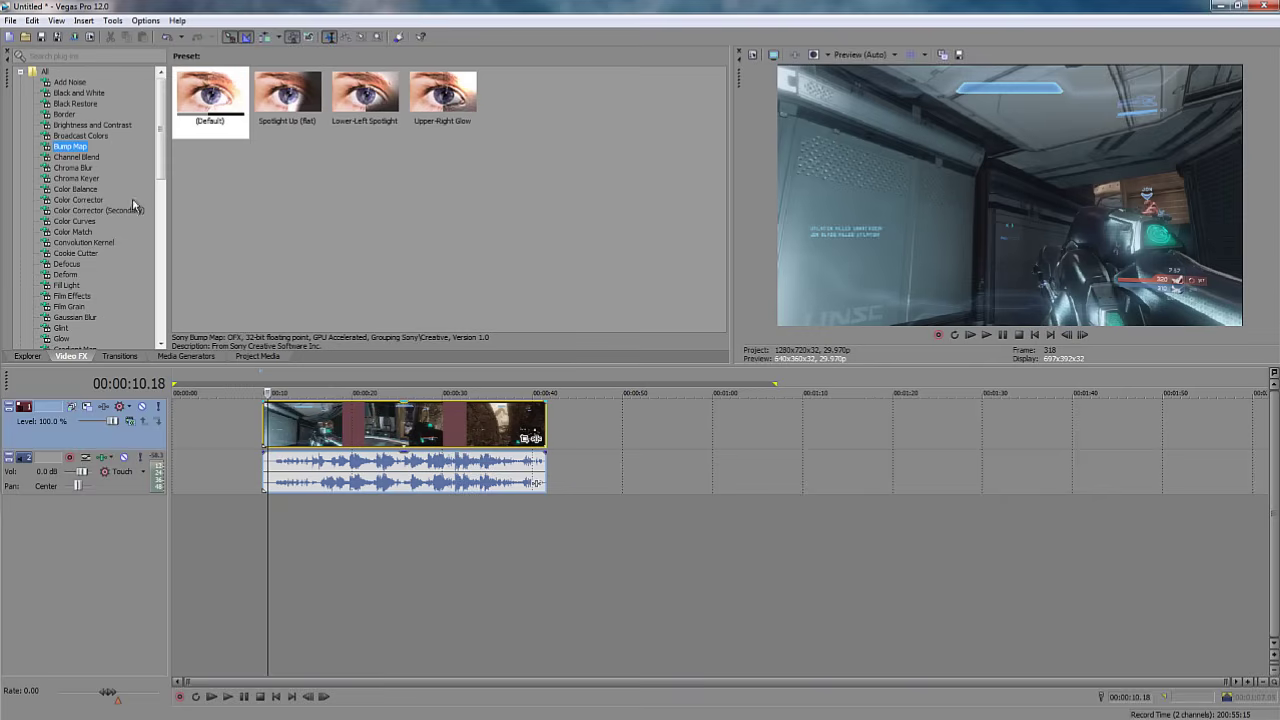
pyautogui.click(74, 221)
pyautogui.moveTo(365, 170); pyautogui.dragTo(405, 428)
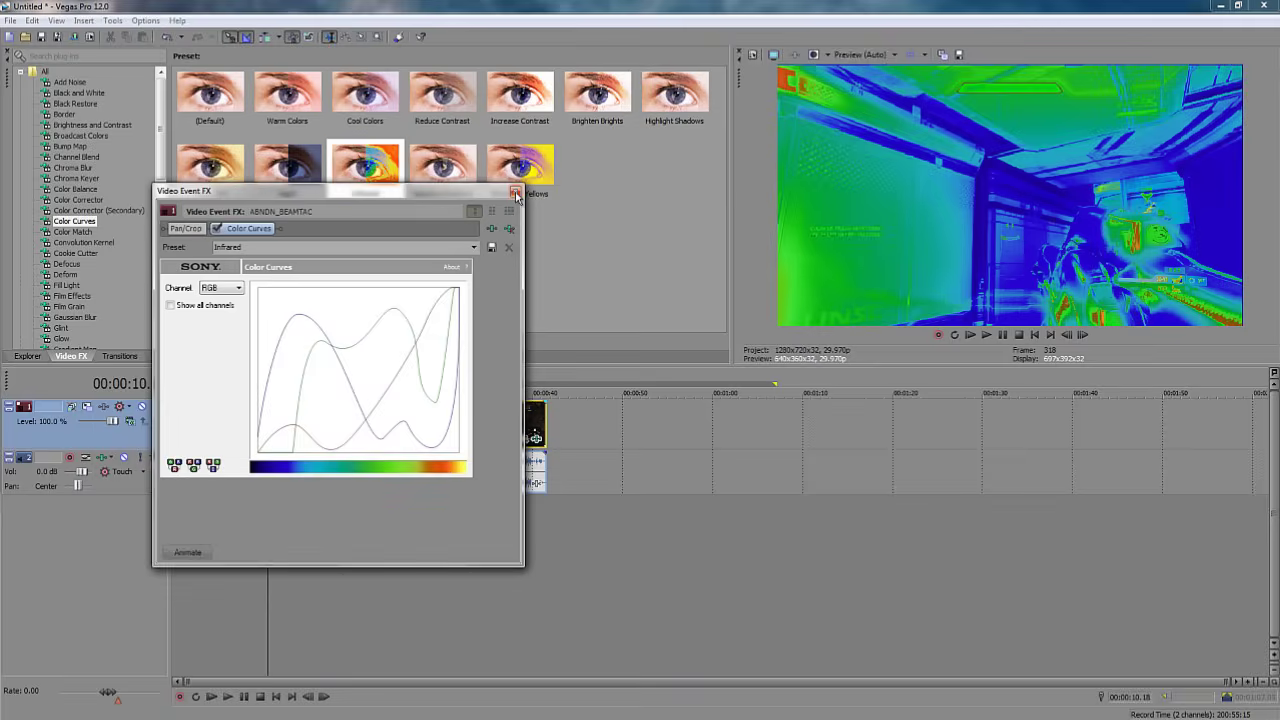
pyautogui.click(515, 192)
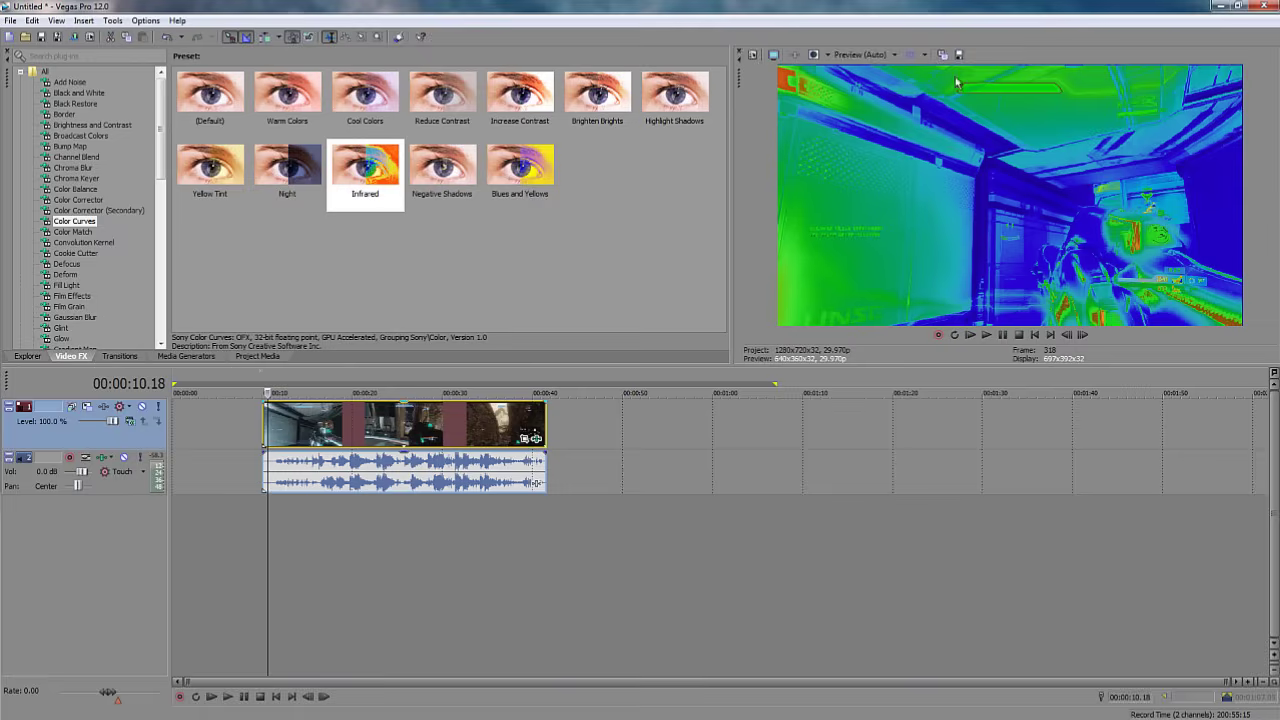
# Compare the frame with and without the effect in a split-screen region of the video preview, and turn the split screen off.
pyautogui.click(814, 55)
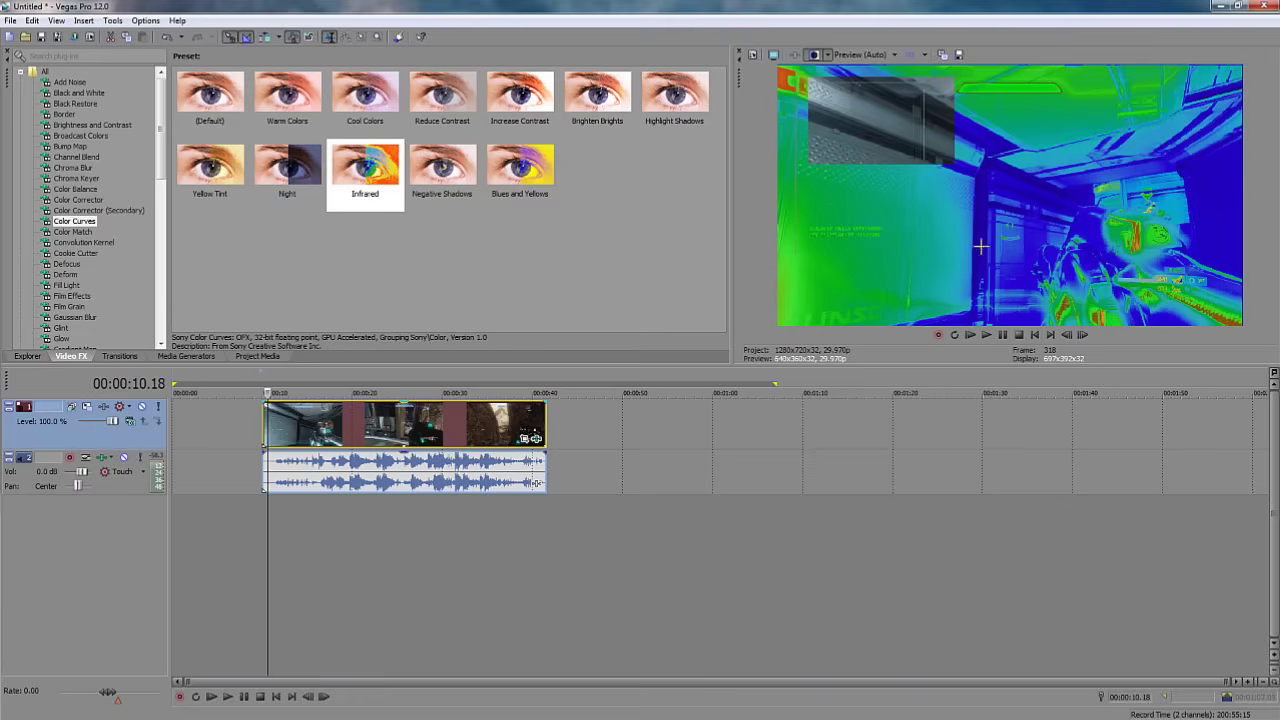
pyautogui.moveTo(981, 246); pyautogui.dragTo(1008, 291)
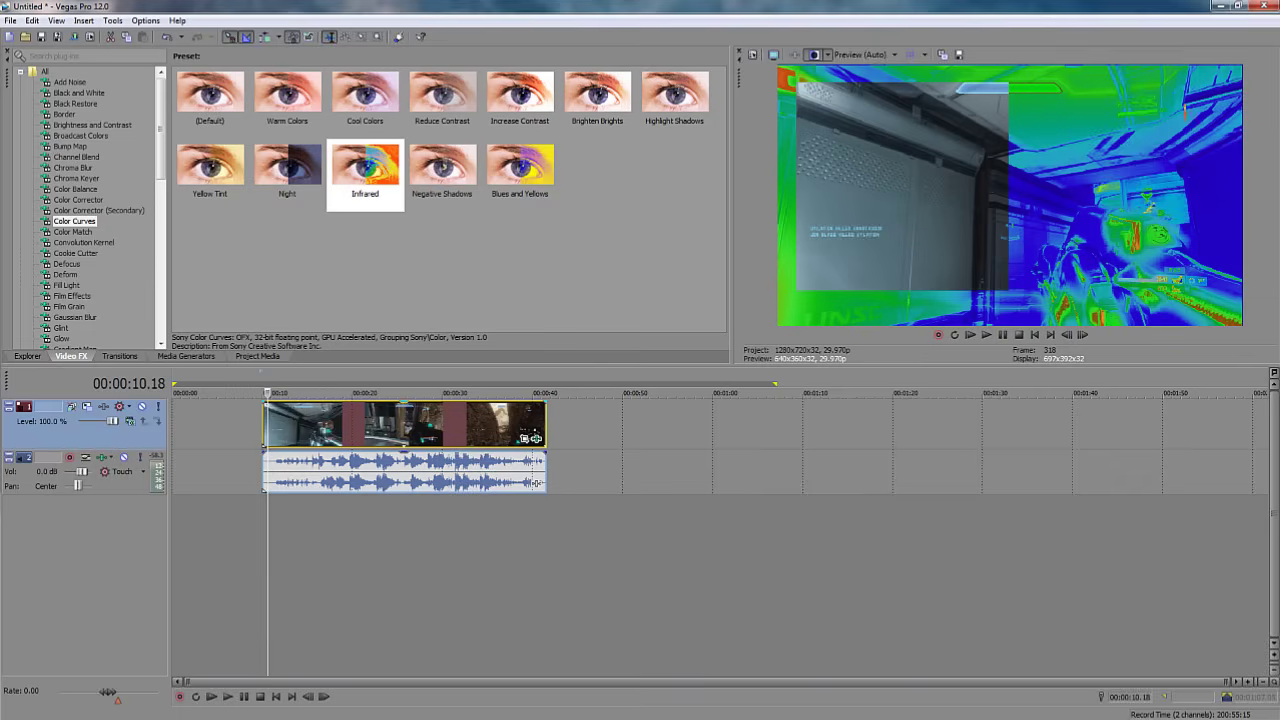
pyautogui.click(815, 54)
# Show the safe areas and the Grid overlay on the video preview, and turn the overlay off.
pyautogui.click(910, 54)
pyautogui.click(925, 54)
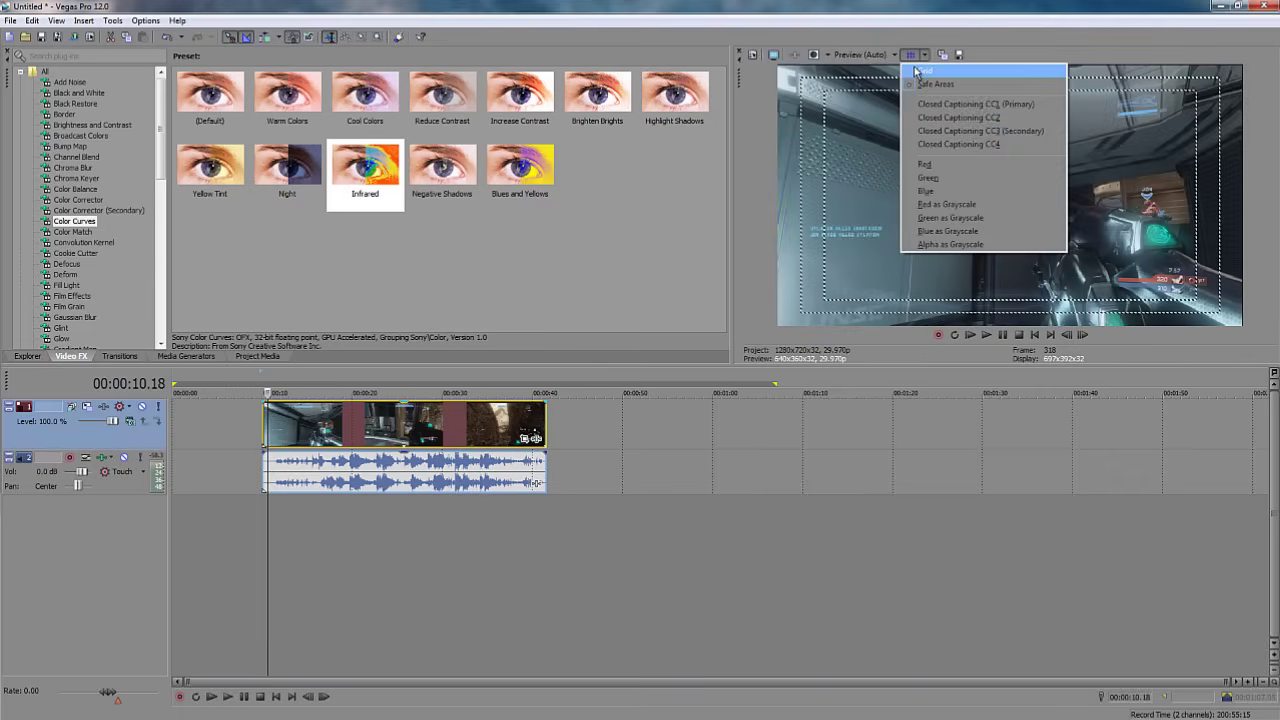
pyautogui.click(922, 70)
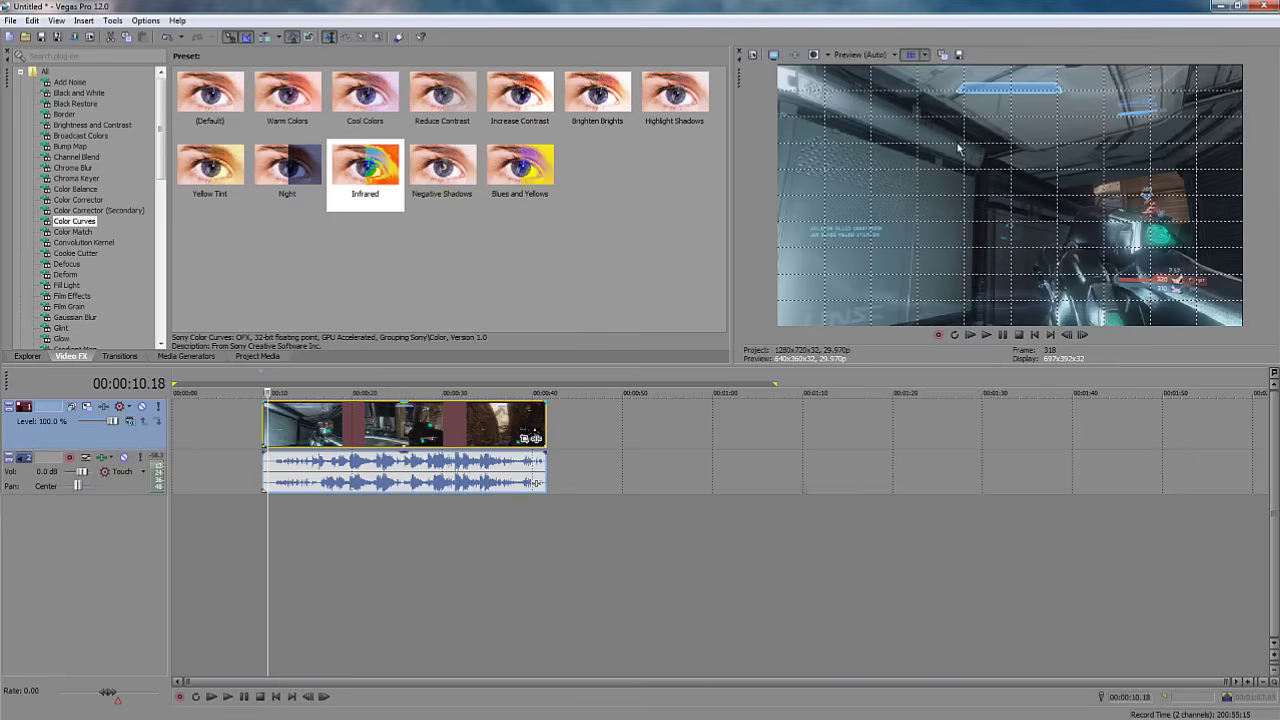
pyautogui.click(927, 55)
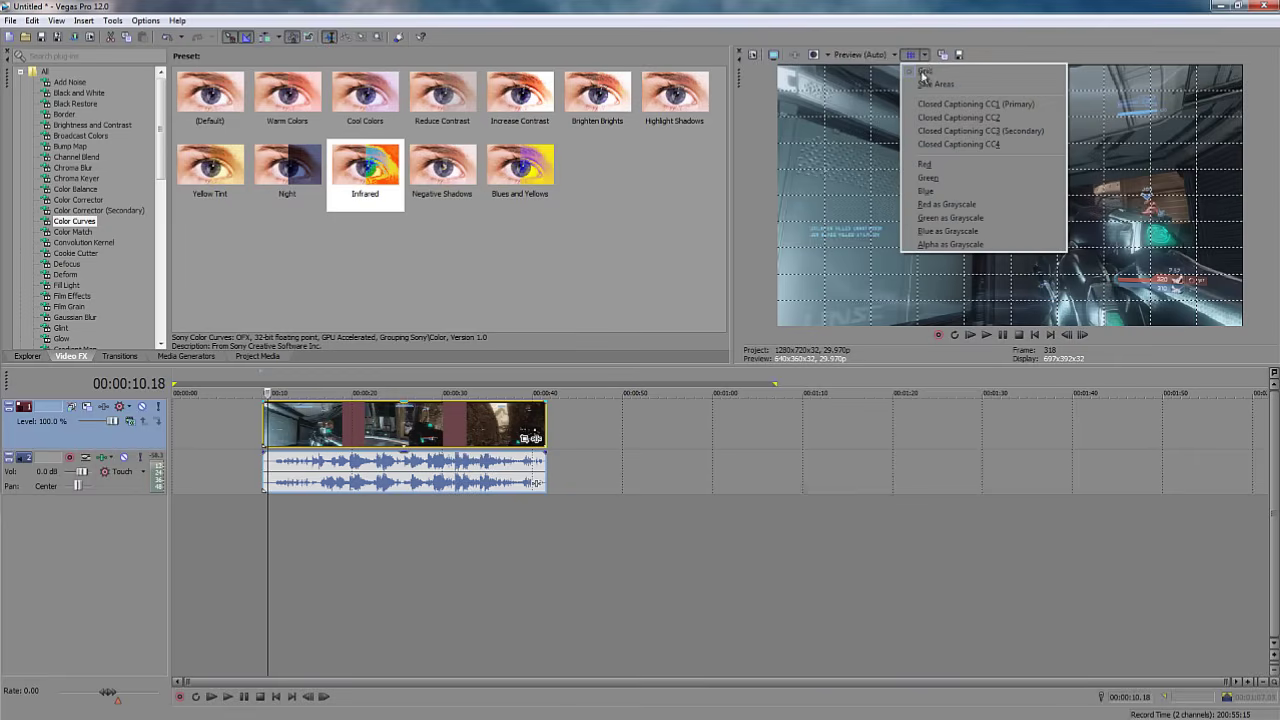
pyautogui.click(930, 33)
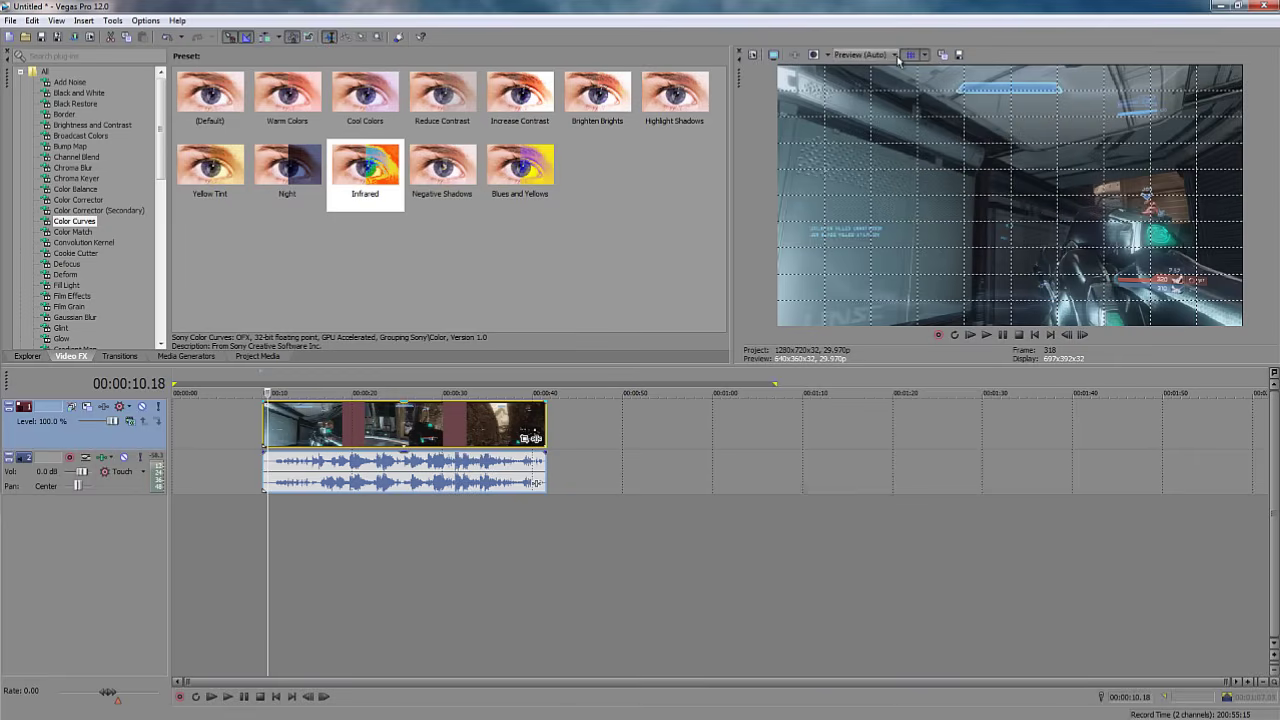
pyautogui.click(912, 55)
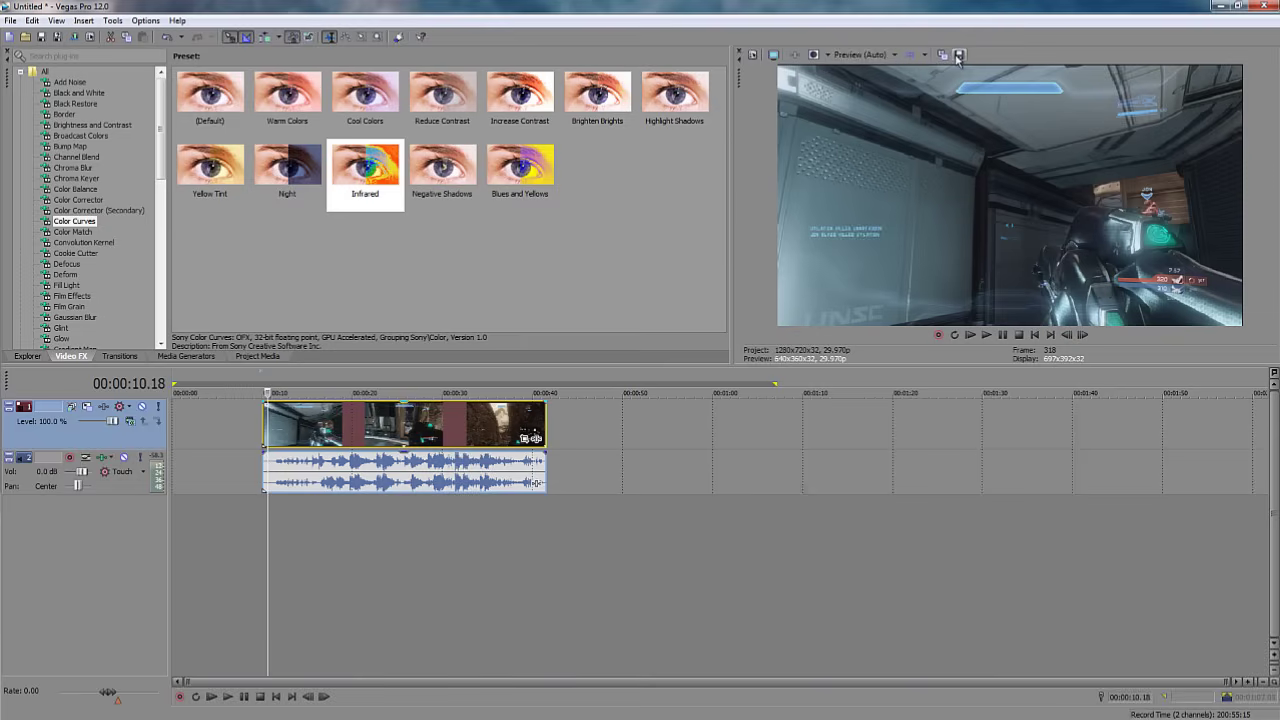
# Save the current frame as the JPEG snapshot Image1 on the Desktop and return to the LEFTOVERS folder listing.
pyautogui.click(958, 56)
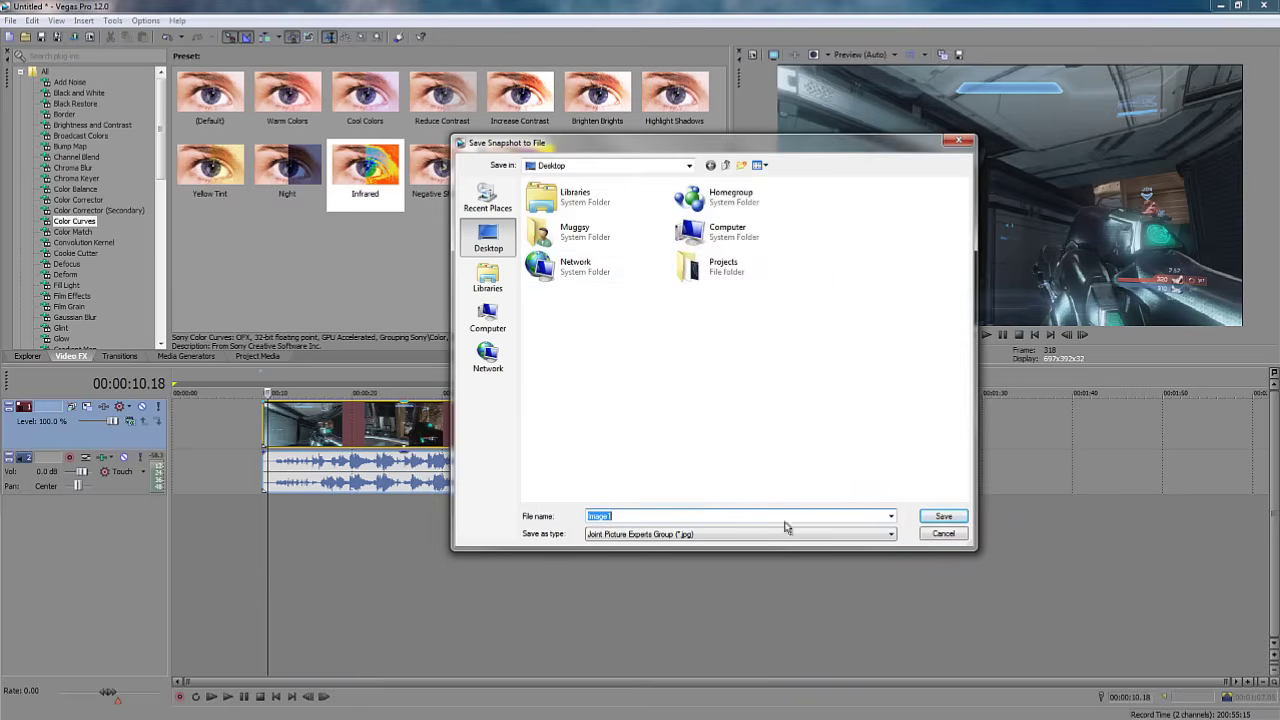
pyautogui.click(944, 516)
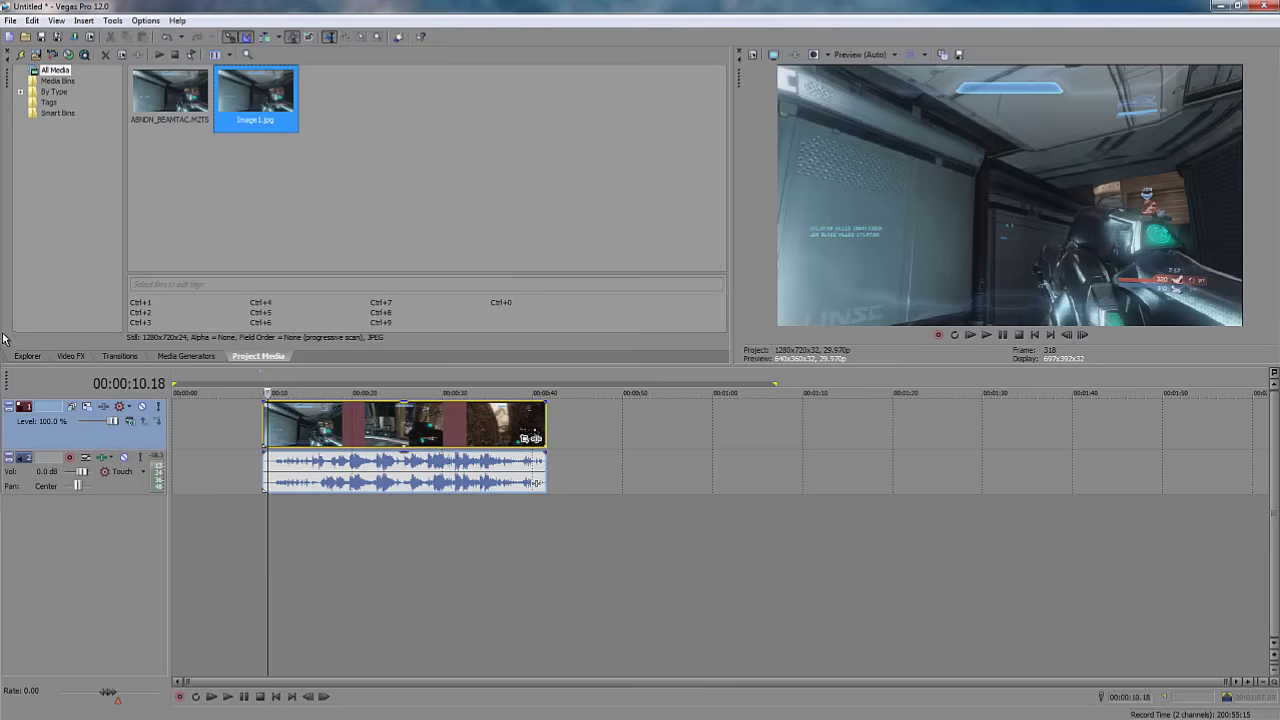
pyautogui.click(27, 357)
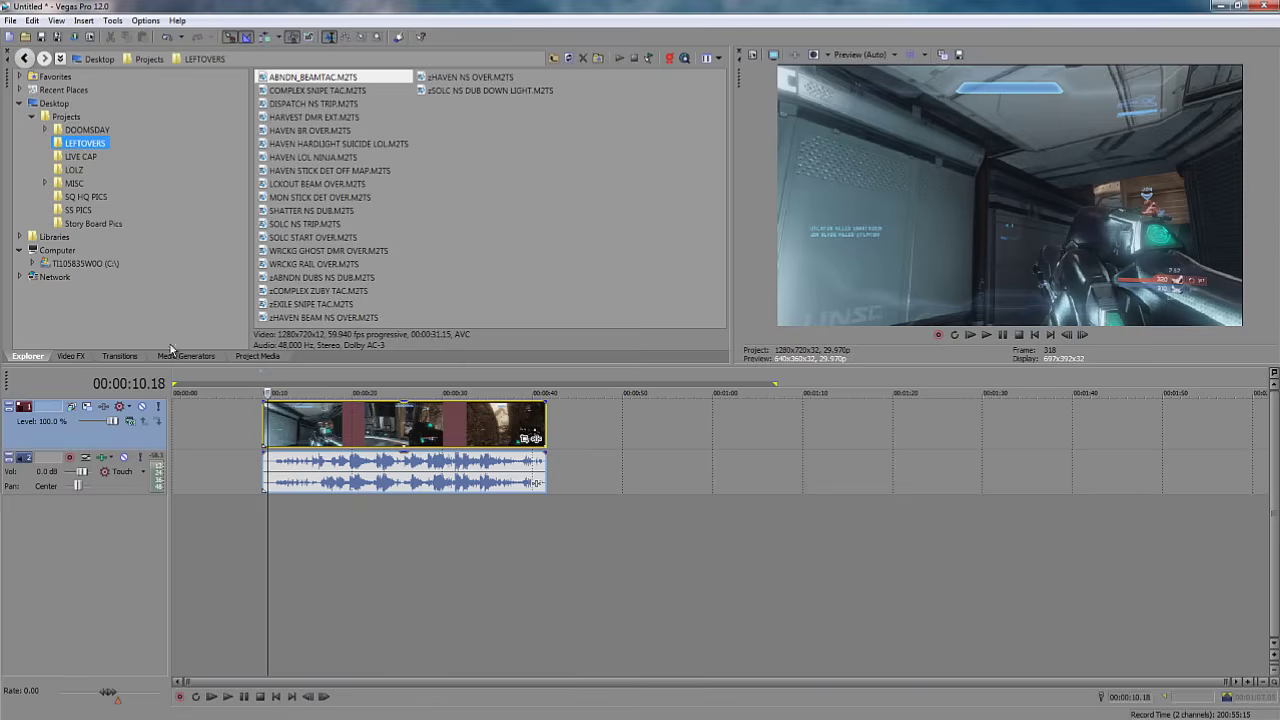
# Place the playhead at the clip's start, 00:00:10.00.
pyautogui.click(265, 431)
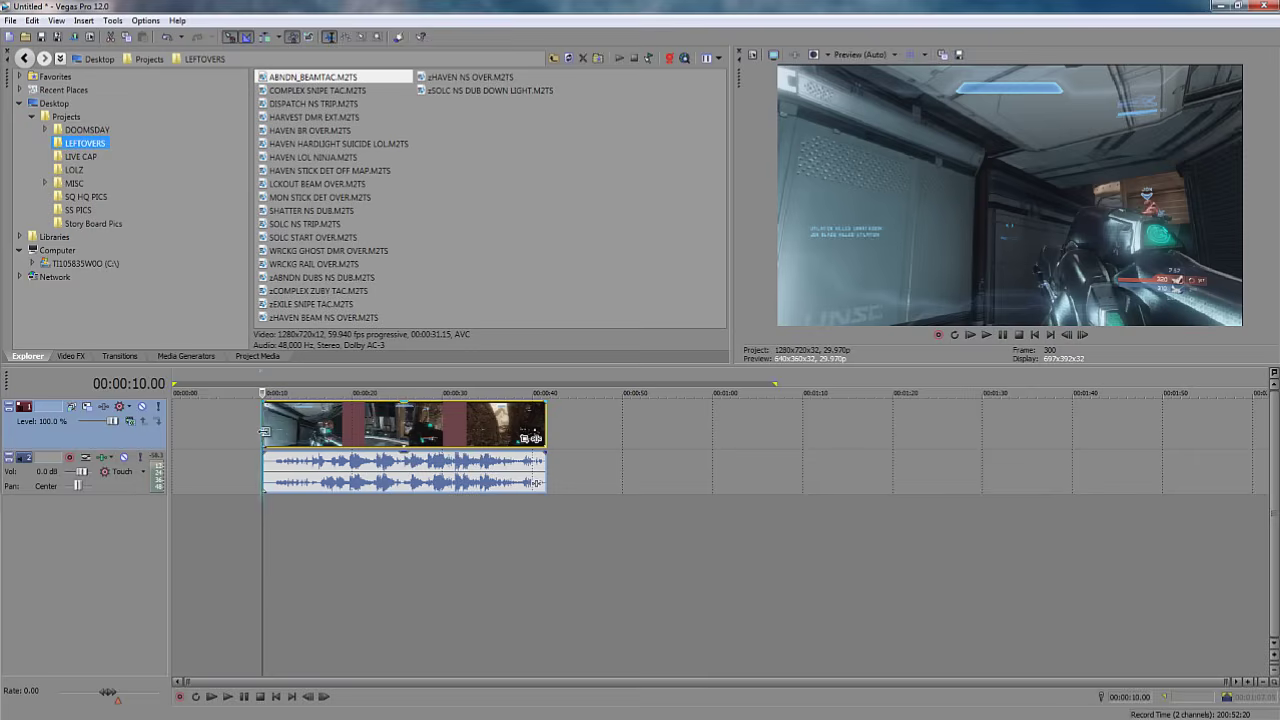
pyautogui.scroll(5, 264, 431)
pyautogui.scroll(-5, 264, 431)
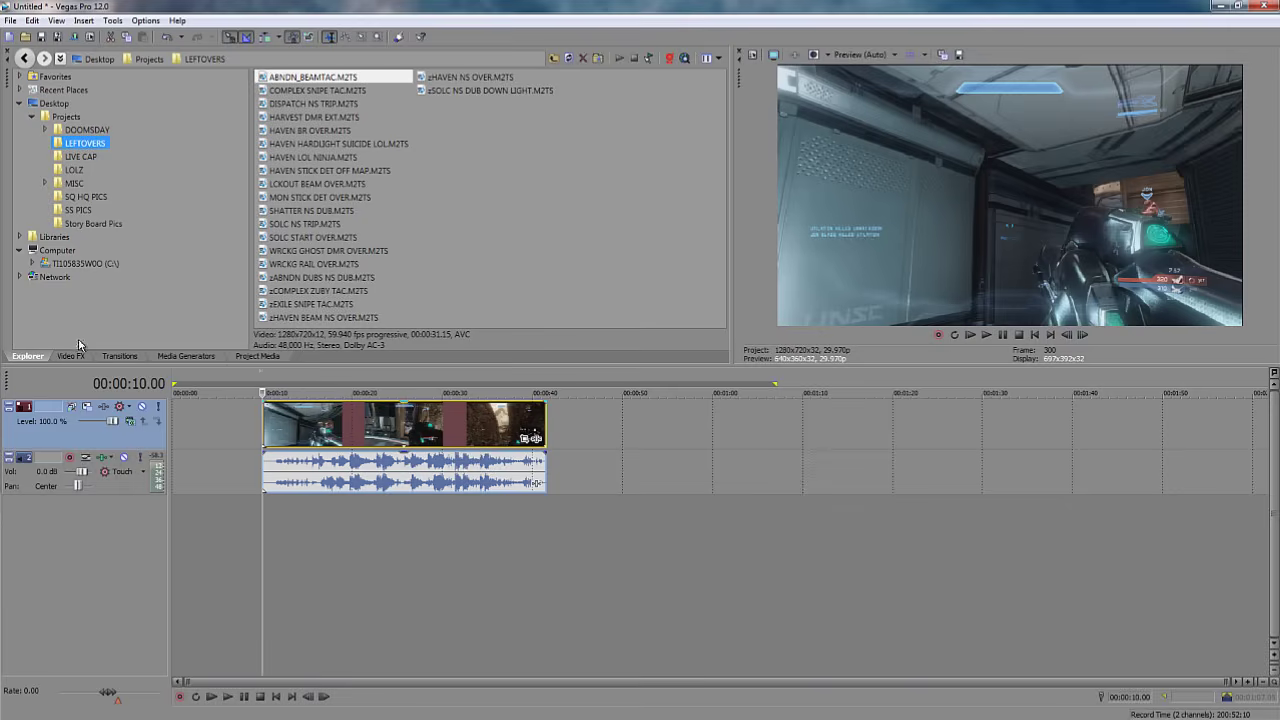
# Preview the source files ABNDN_BEAMTAC.M2TS and COMPLEX SNIPE TAC.M2TS from the LEFTOVERS folder.
pyautogui.click(325, 91)
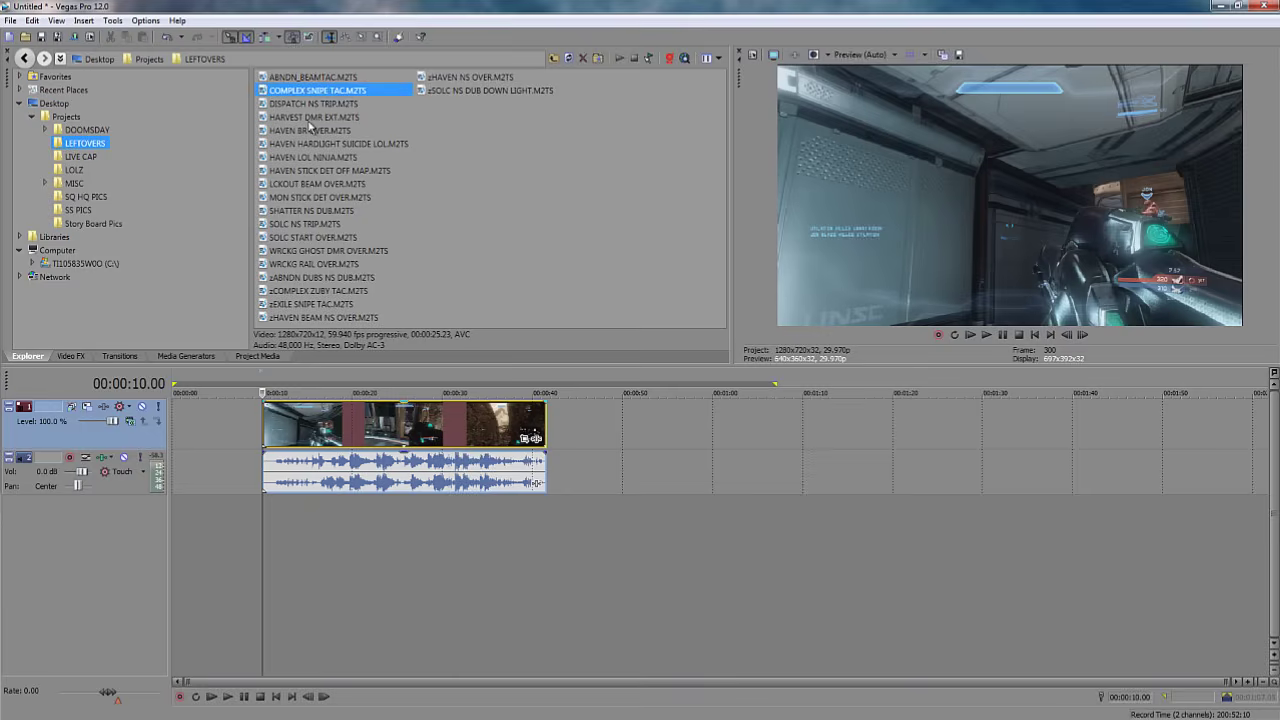
pyautogui.click(313, 78)
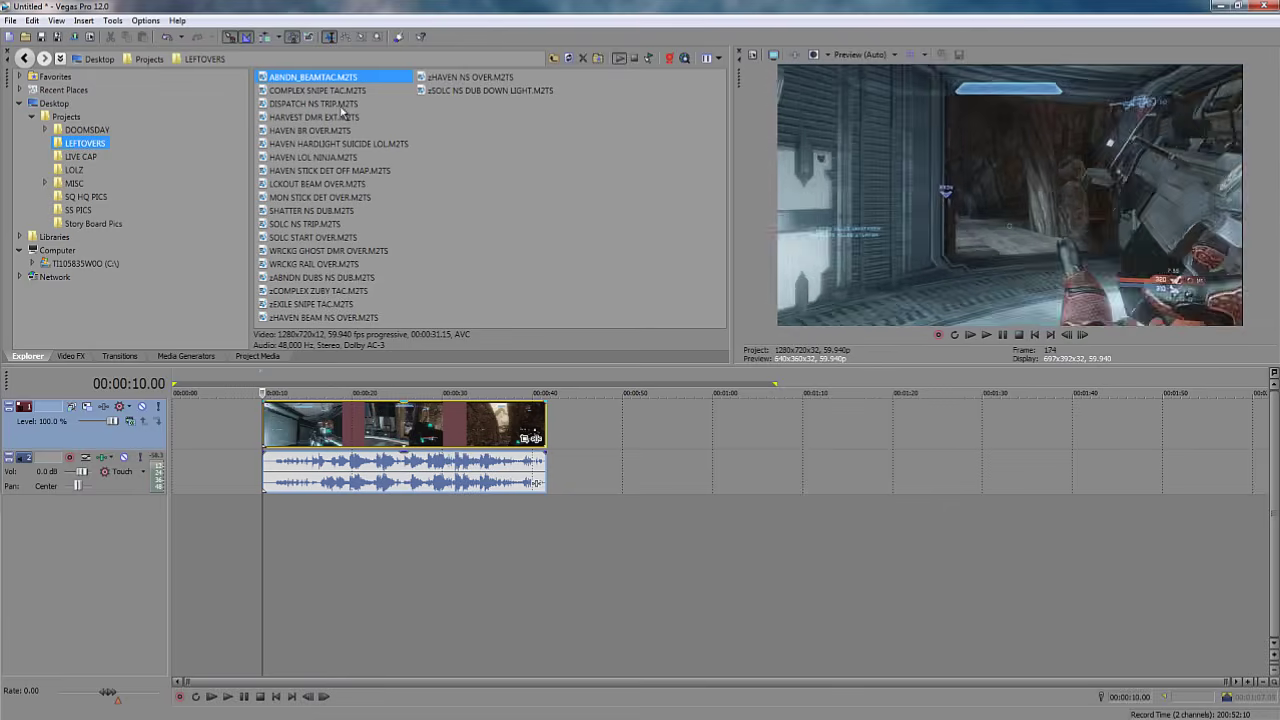
pyautogui.click(345, 93)
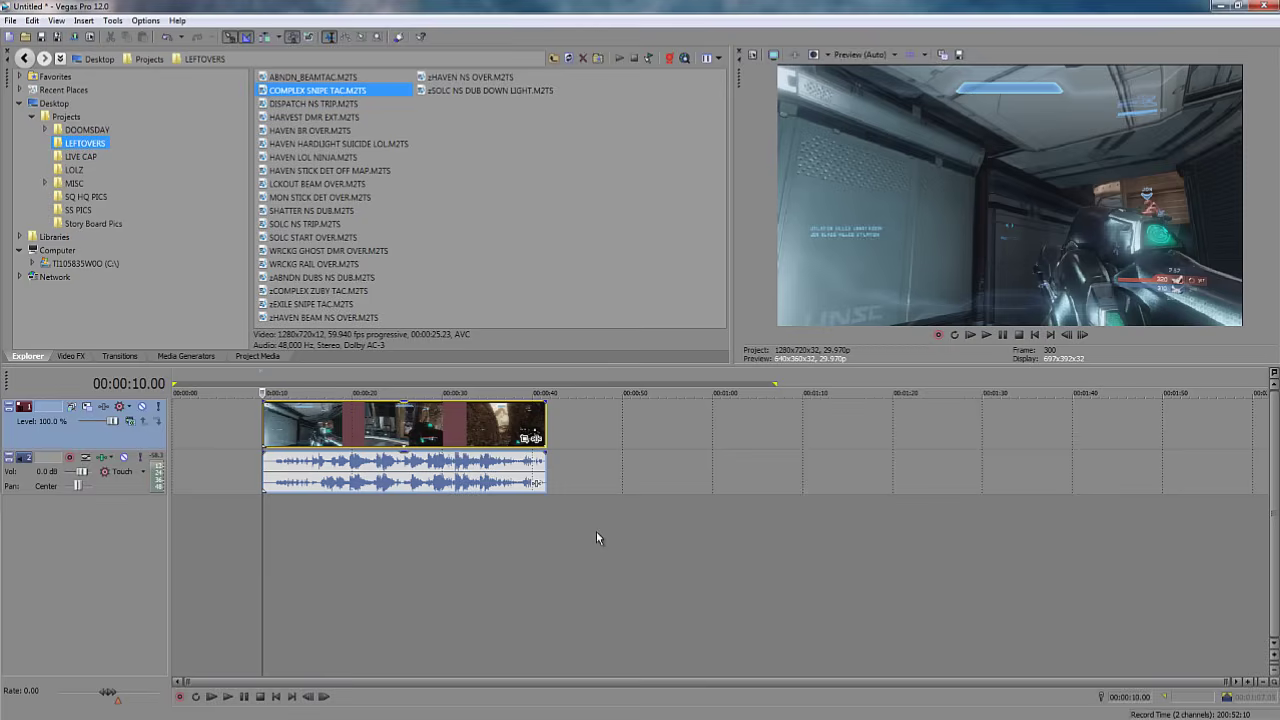
# Place the playhead at 00:00:19.02 and time-stretch the clip with its audio to a length of about 00:00:48.03.
pyautogui.click(343, 437)
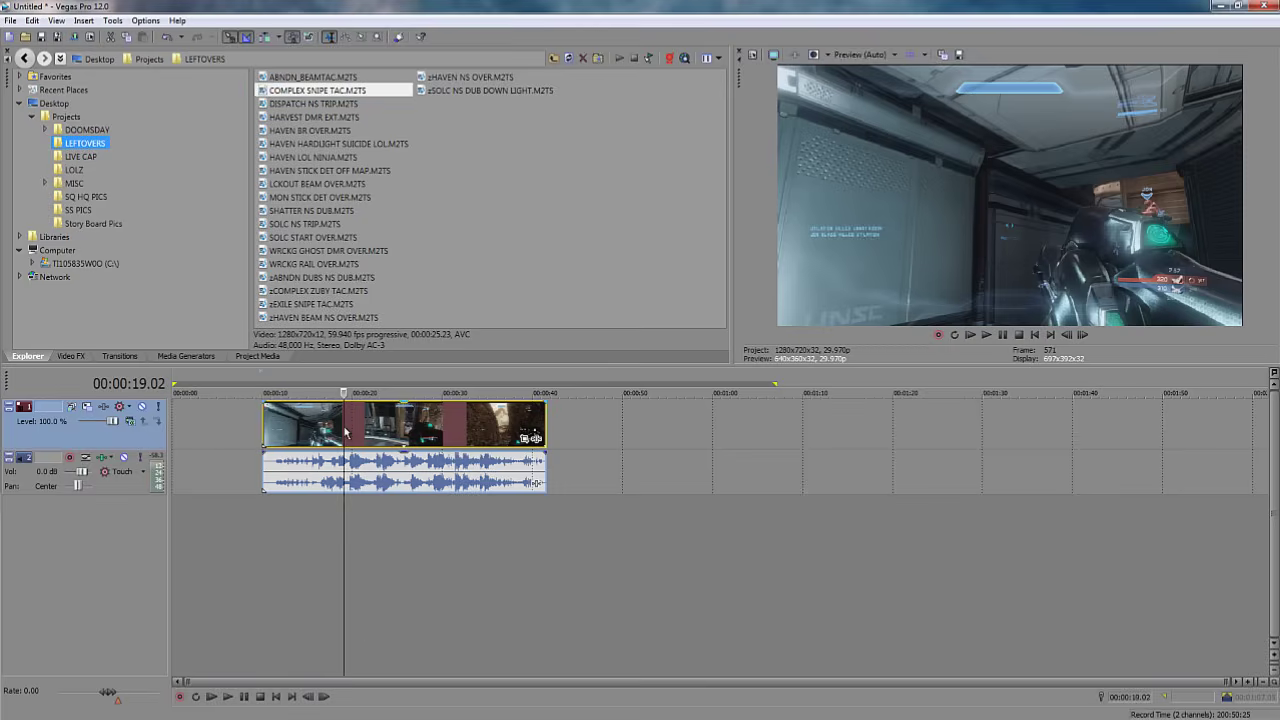
pyautogui.scroll(5, 340, 439)
pyautogui.scroll(-5, 340, 439)
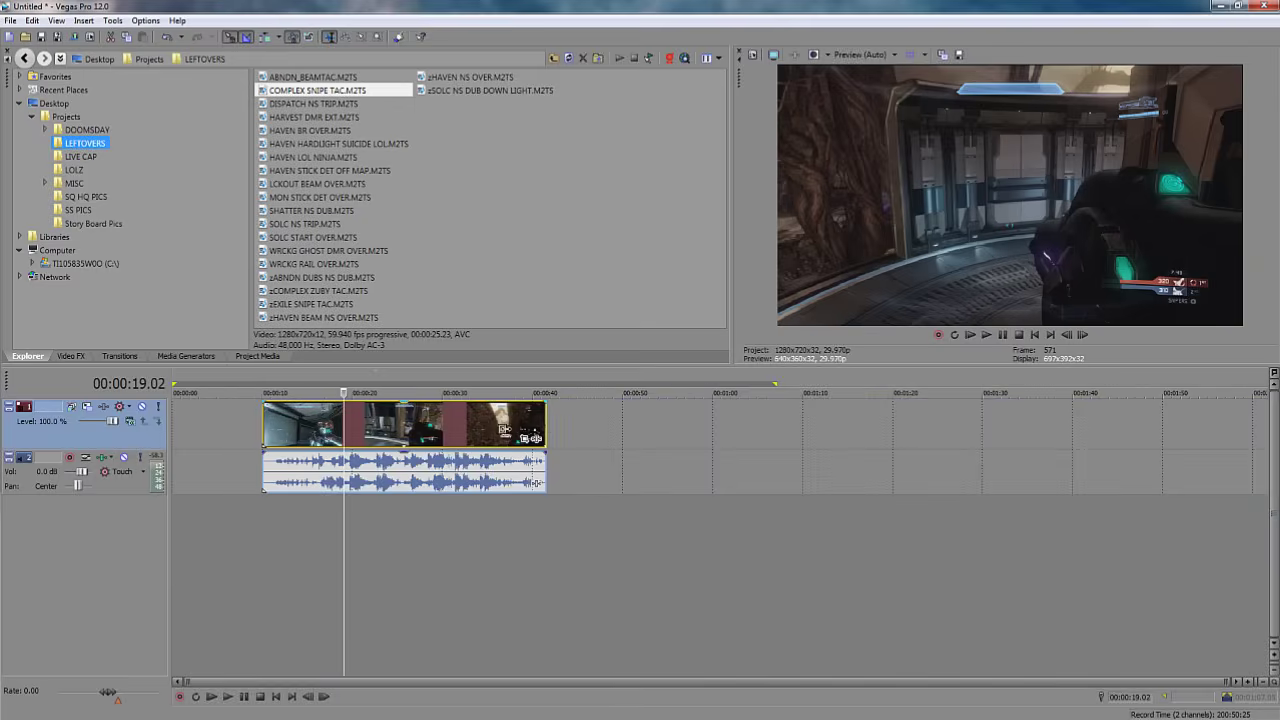
pyautogui.moveTo(545, 423); pyautogui.dragTo(693, 427)
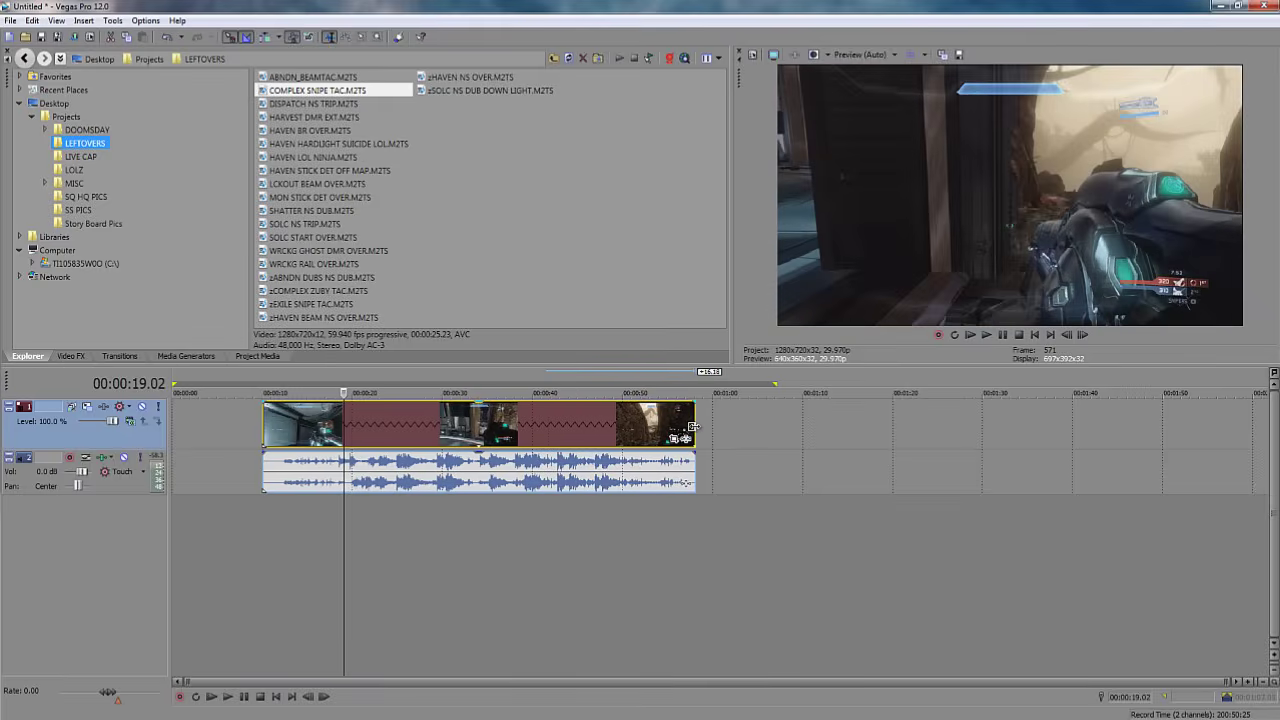
# Play the stretched clip's audio from 00:00:22.03 to hear how the slowdown sounds.
pyautogui.click(371, 483)
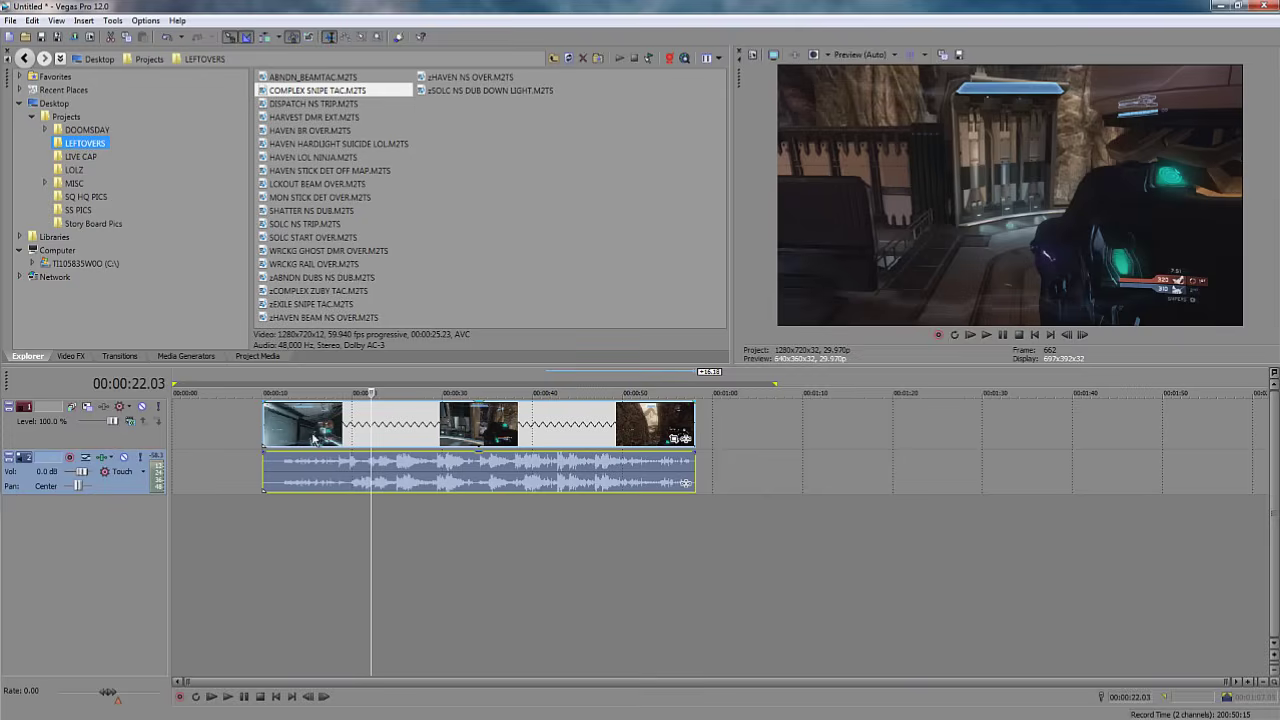
pyautogui.moveTo(385, 459)
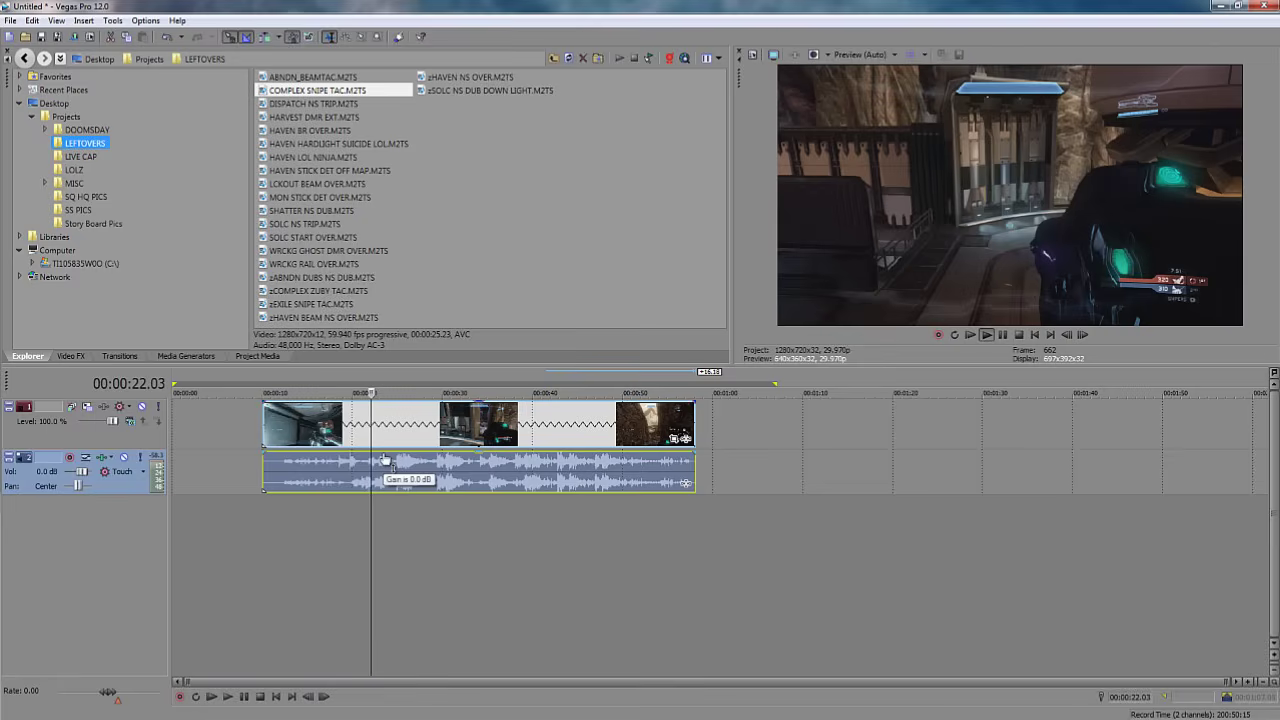
pyautogui.press('space')
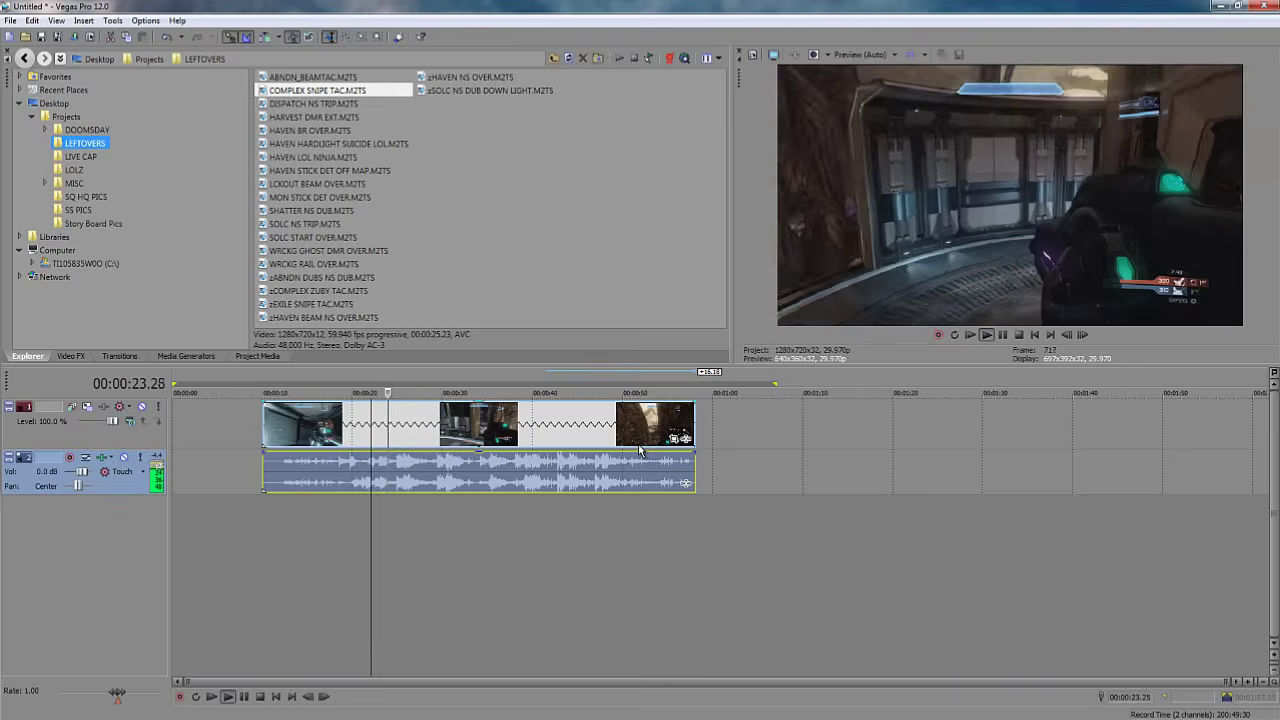
pyautogui.moveTo(655, 451)
pyautogui.press('space')
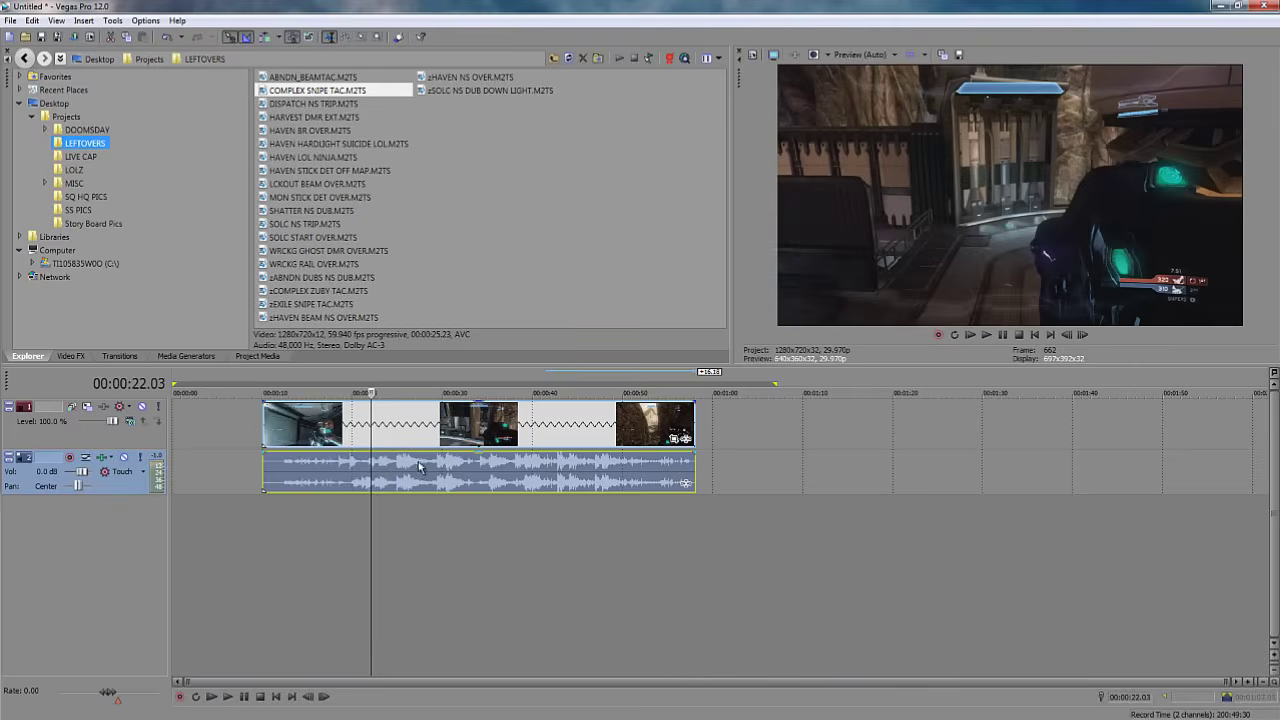
# Lock the stretched audio event's pitch change to the stretch in its properties and play it from 00:00:30.26.
pyautogui.click(450, 470)
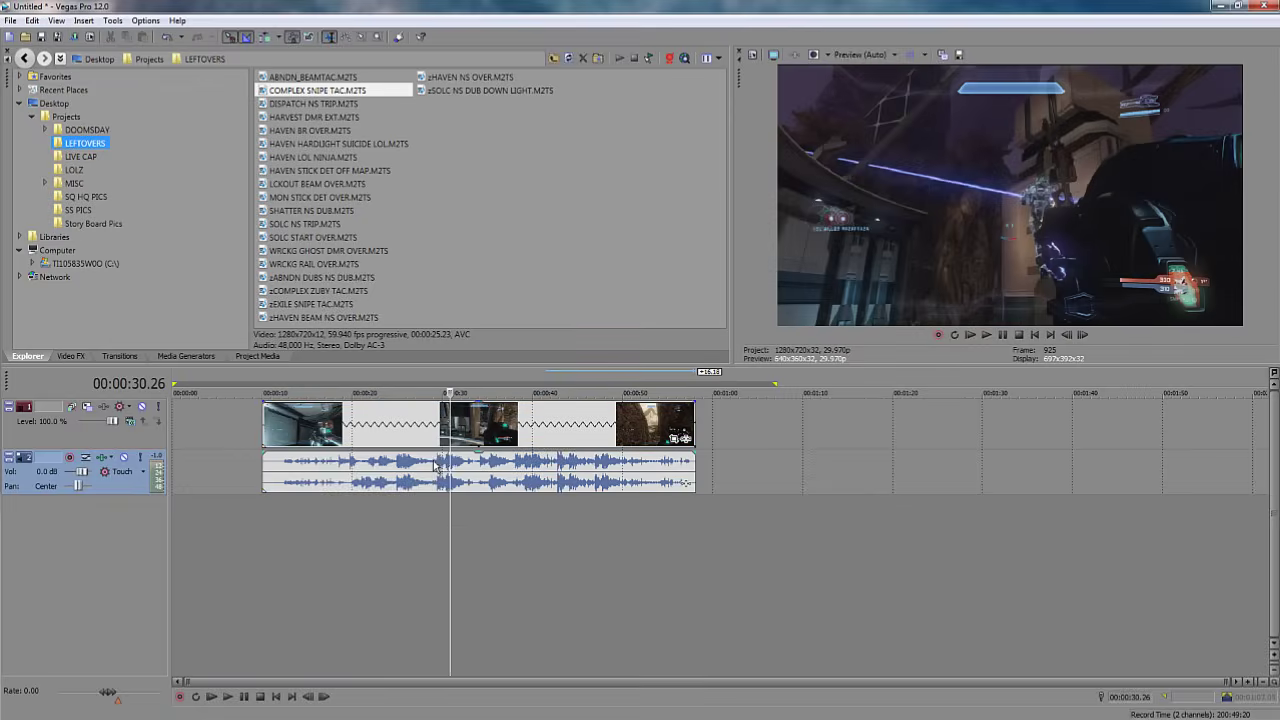
pyautogui.rightClick(434, 474)
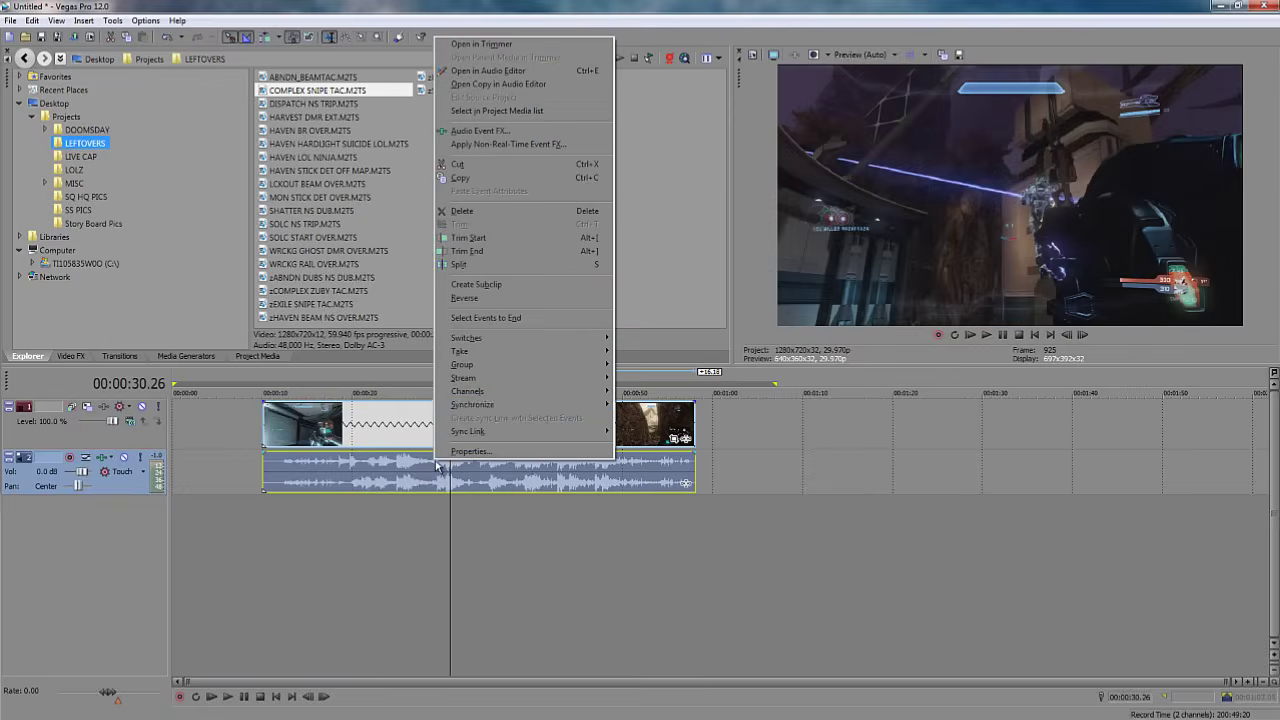
pyautogui.click(517, 451)
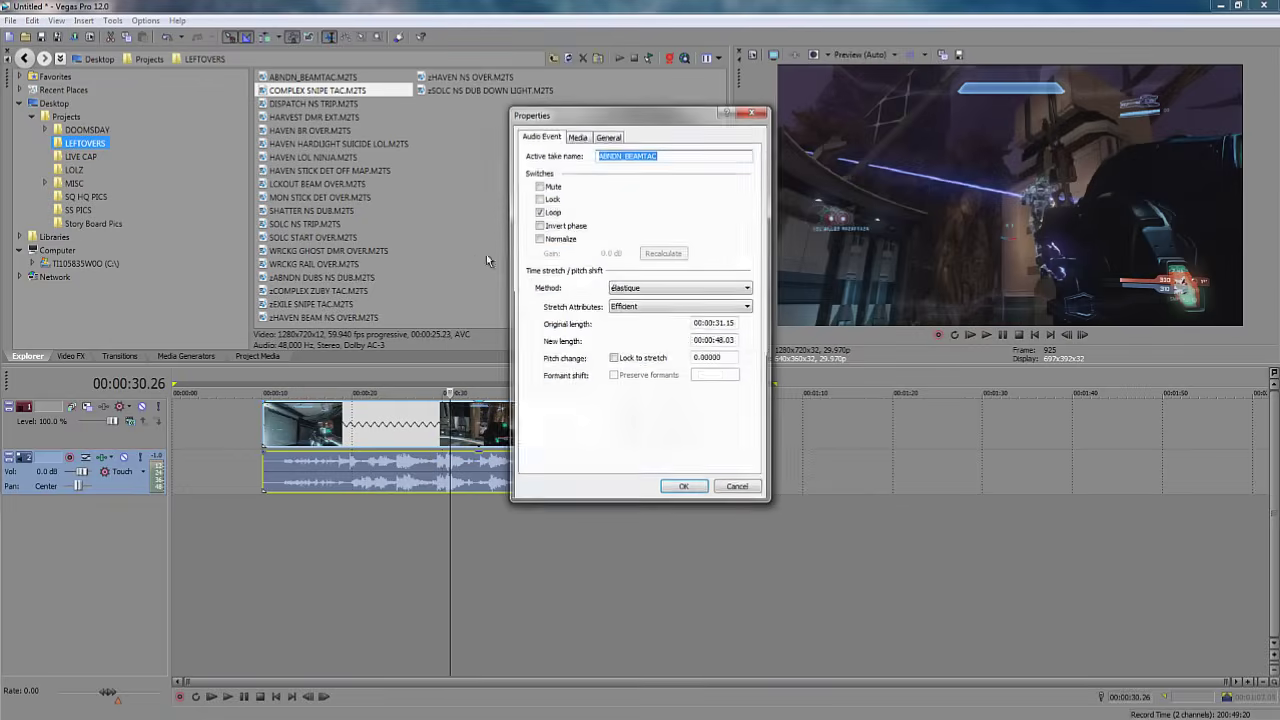
pyautogui.click(613, 359)
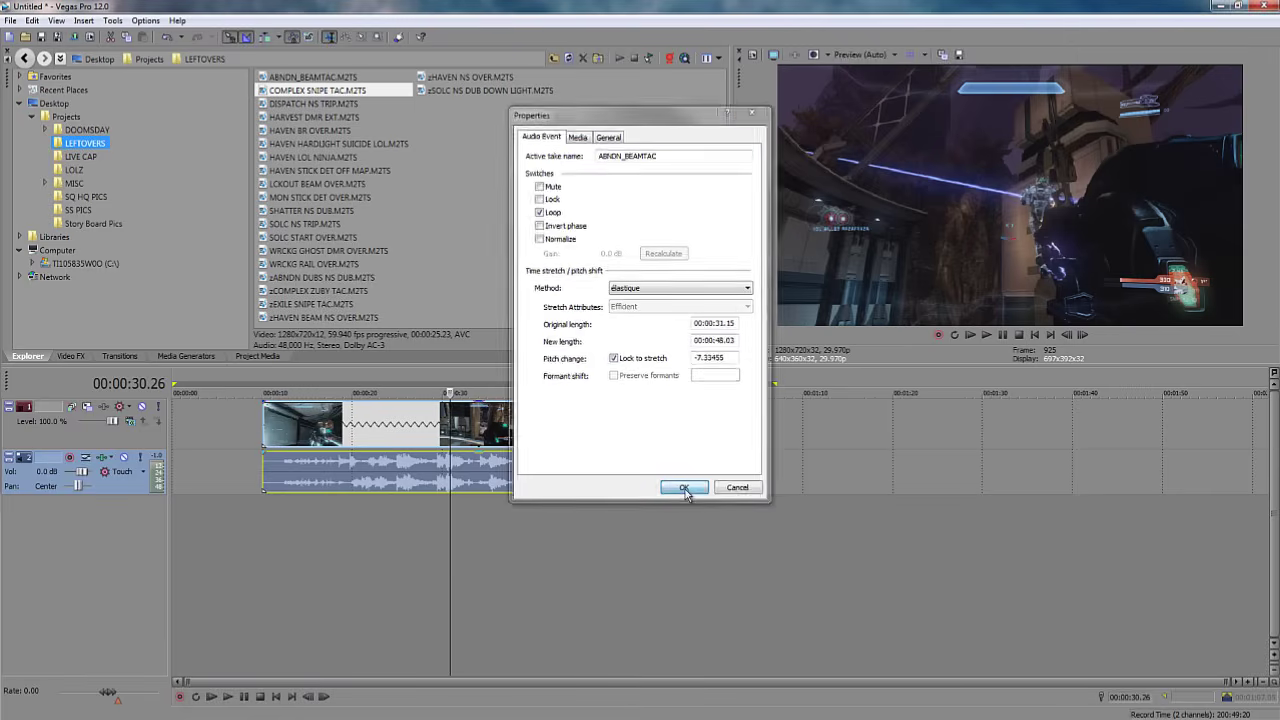
pyautogui.click(684, 488)
pyautogui.press('space')
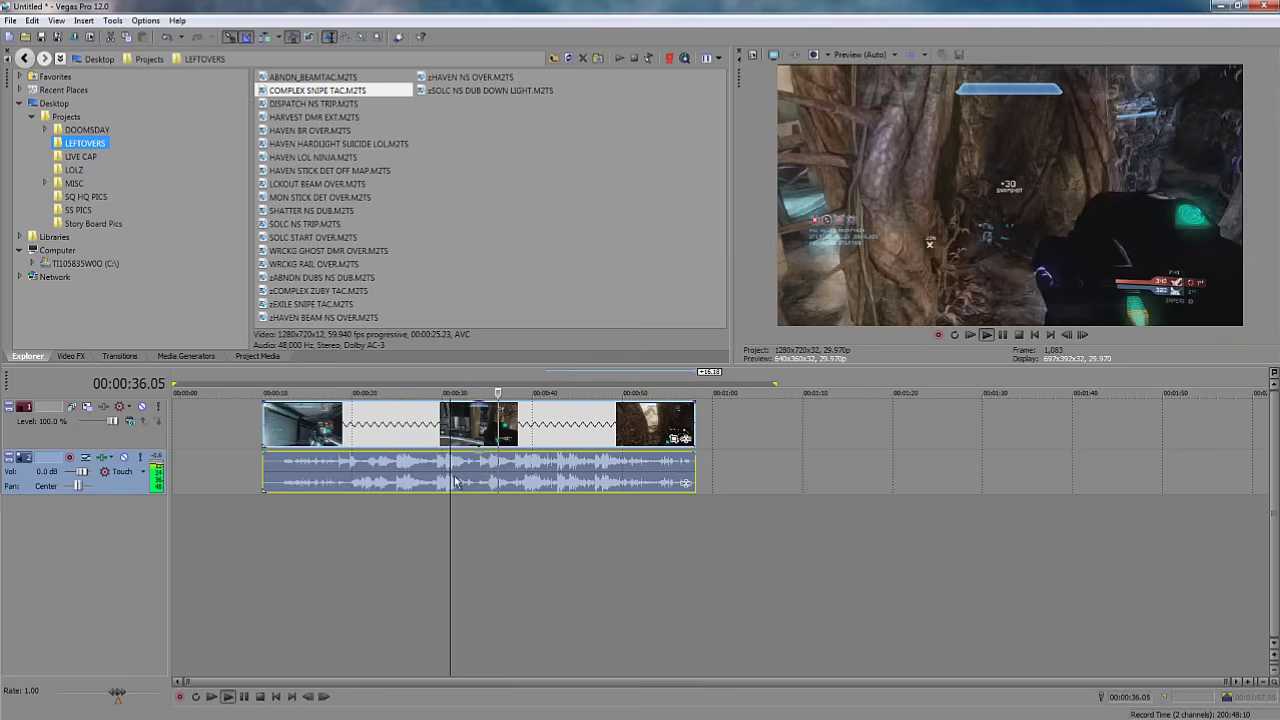
pyautogui.press('space')
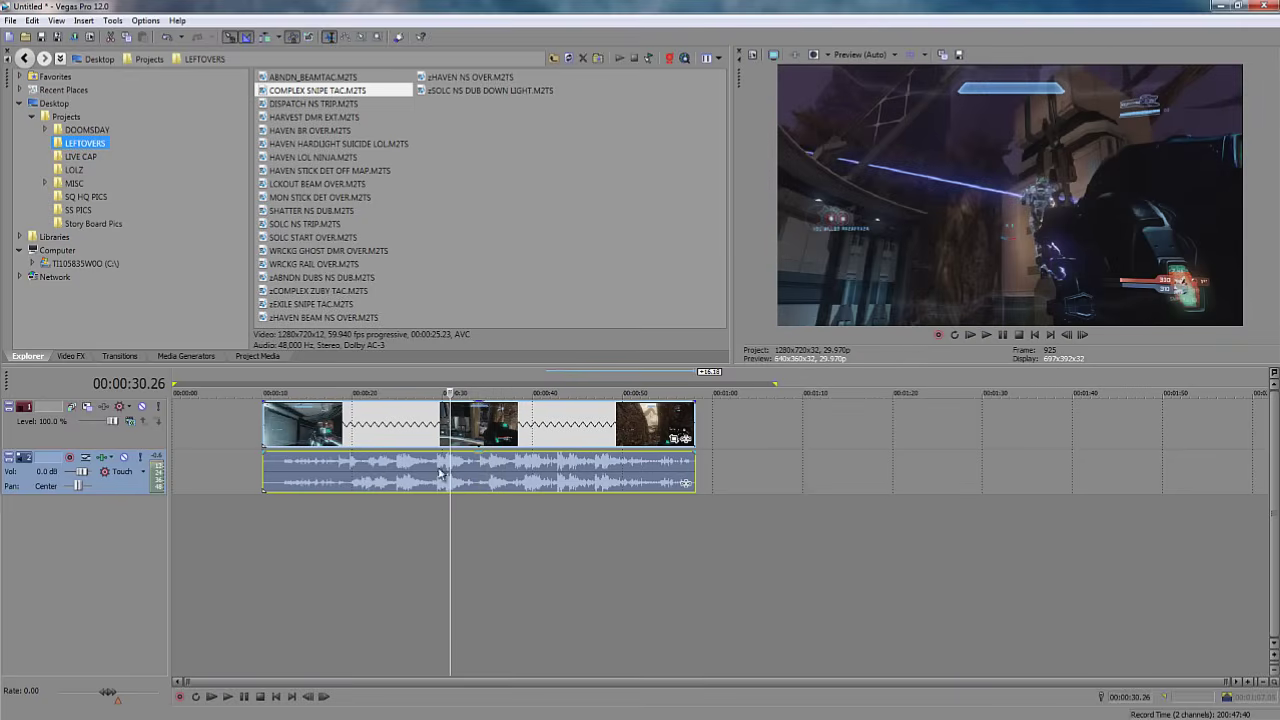
# Undo the pitch lock and the time stretch of the clip.
pyautogui.click(381, 424)
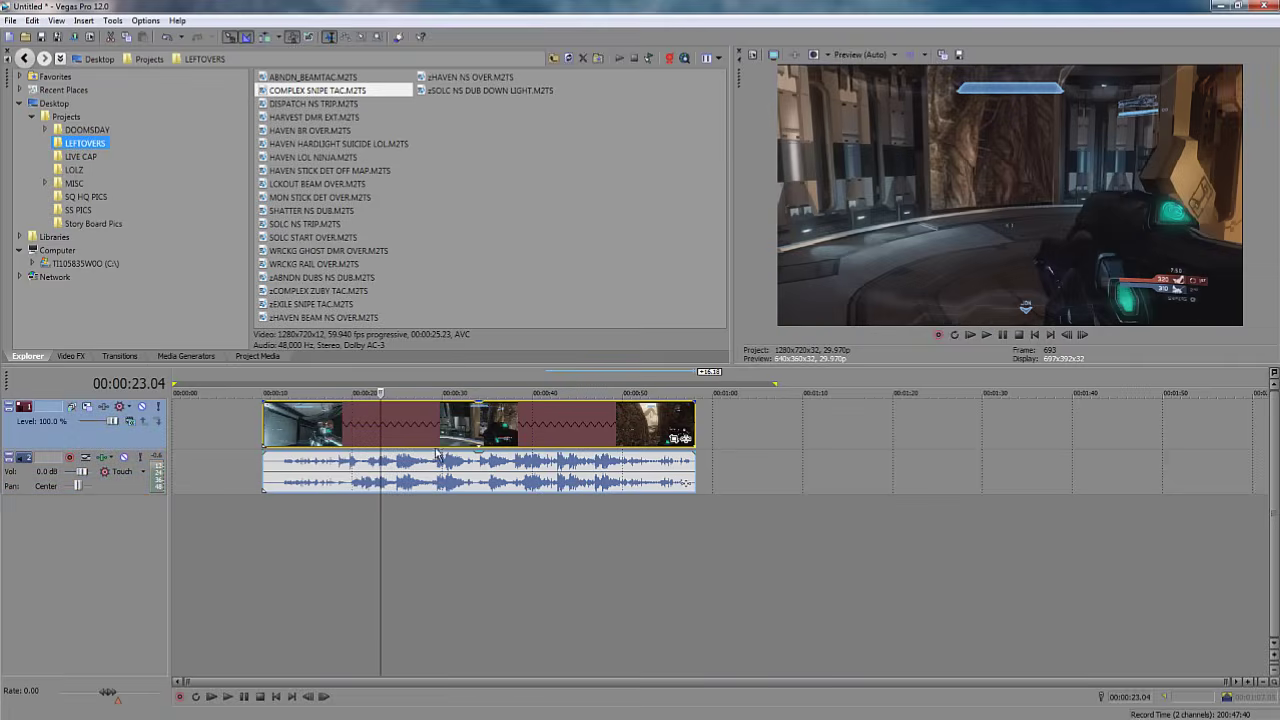
pyautogui.hotkey('ctrl', 'z')
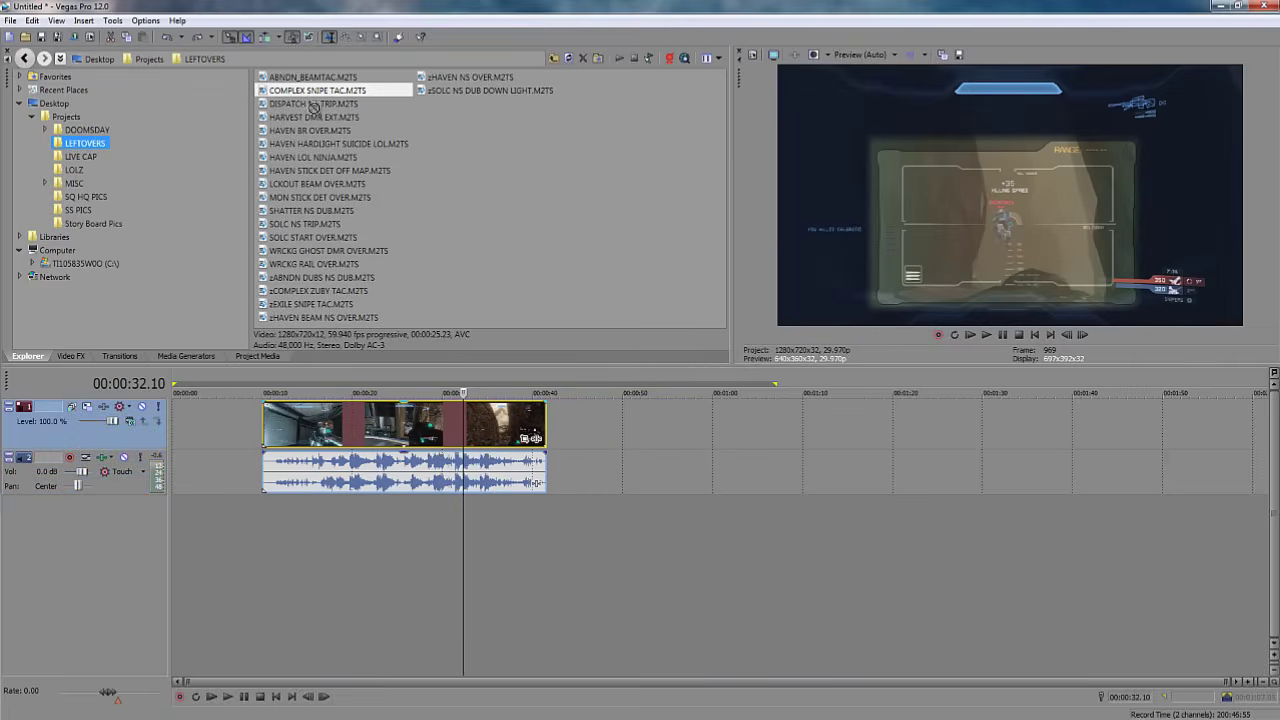
# Add DISPATCH NS TRIP, HARVEST DMR EXT and HAVEN BR OVER end to end after the first clip and align the loop region with the first clip's start.
pyautogui.moveTo(312, 105); pyautogui.dragTo(550, 416)
pyautogui.click(327, 118)
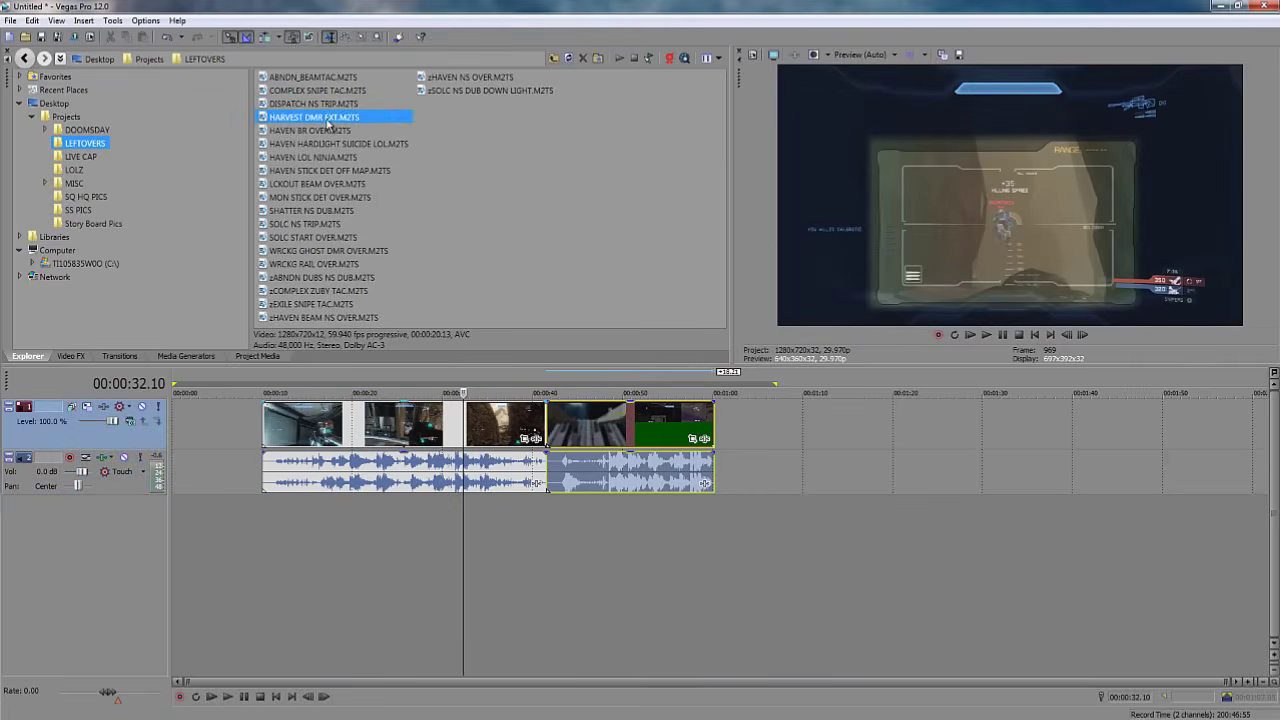
pyautogui.moveTo(695, 367); pyautogui.dragTo(720, 425)
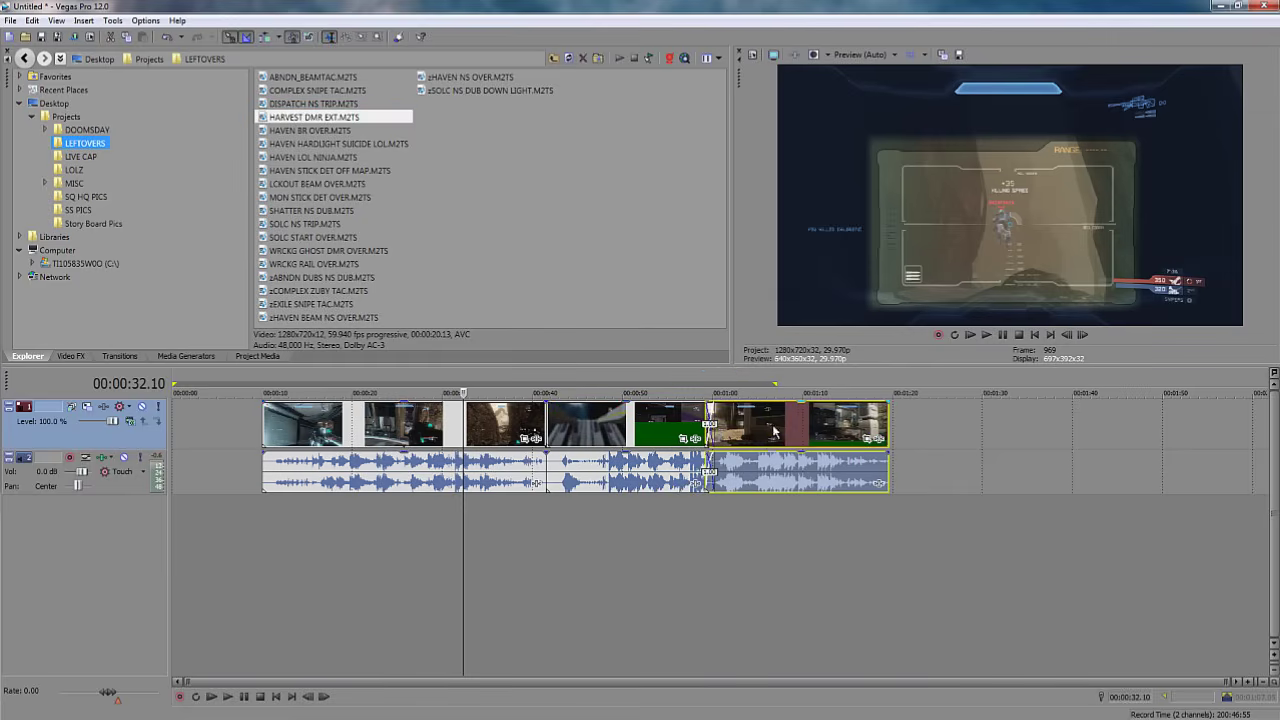
pyautogui.moveTo(310, 130); pyautogui.dragTo(913, 428)
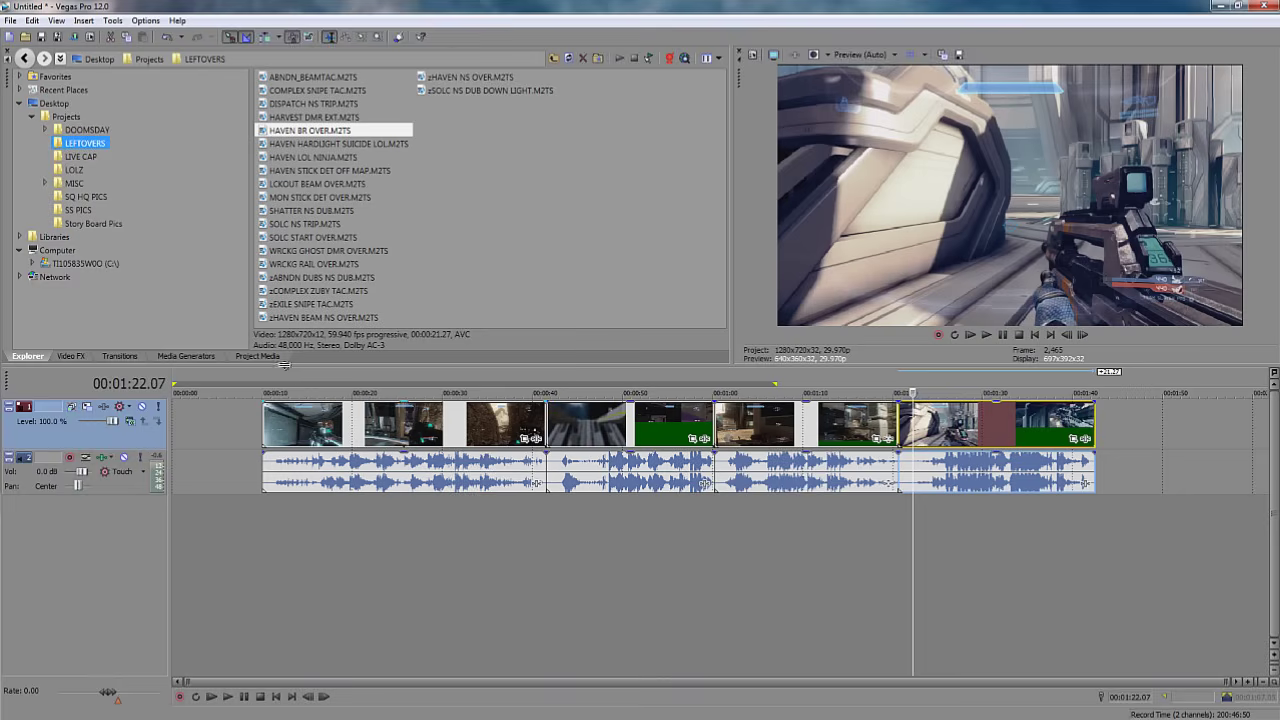
pyautogui.moveTo(275, 381); pyautogui.dragTo(366, 382)
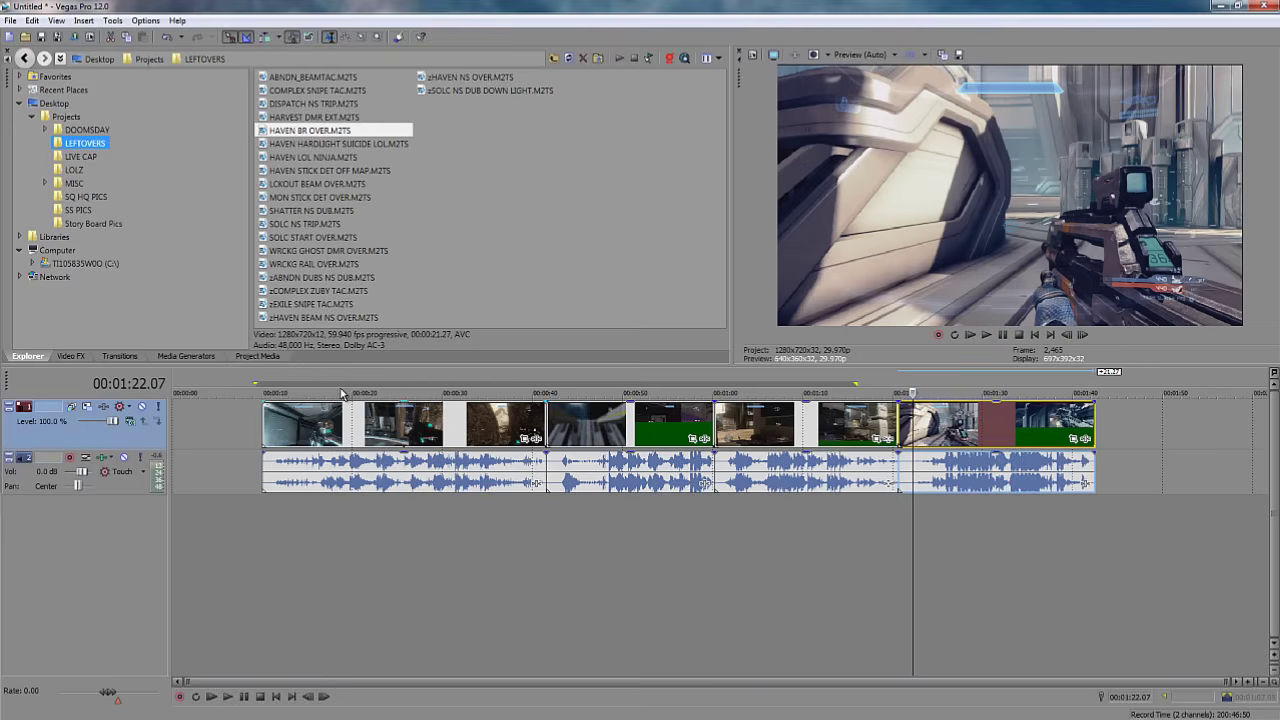
# Disable resampling for the first video clip on the timeline.
pyautogui.click(328, 420)
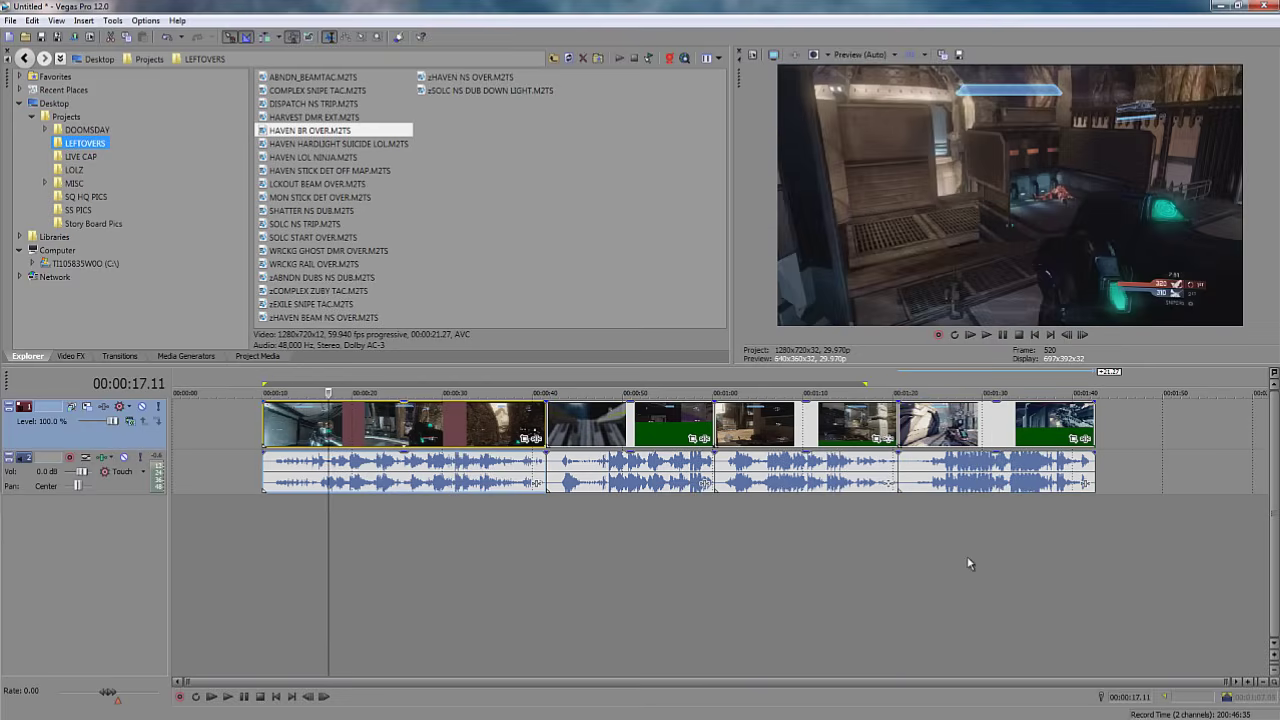
pyautogui.click(265, 432)
pyautogui.click(340, 415)
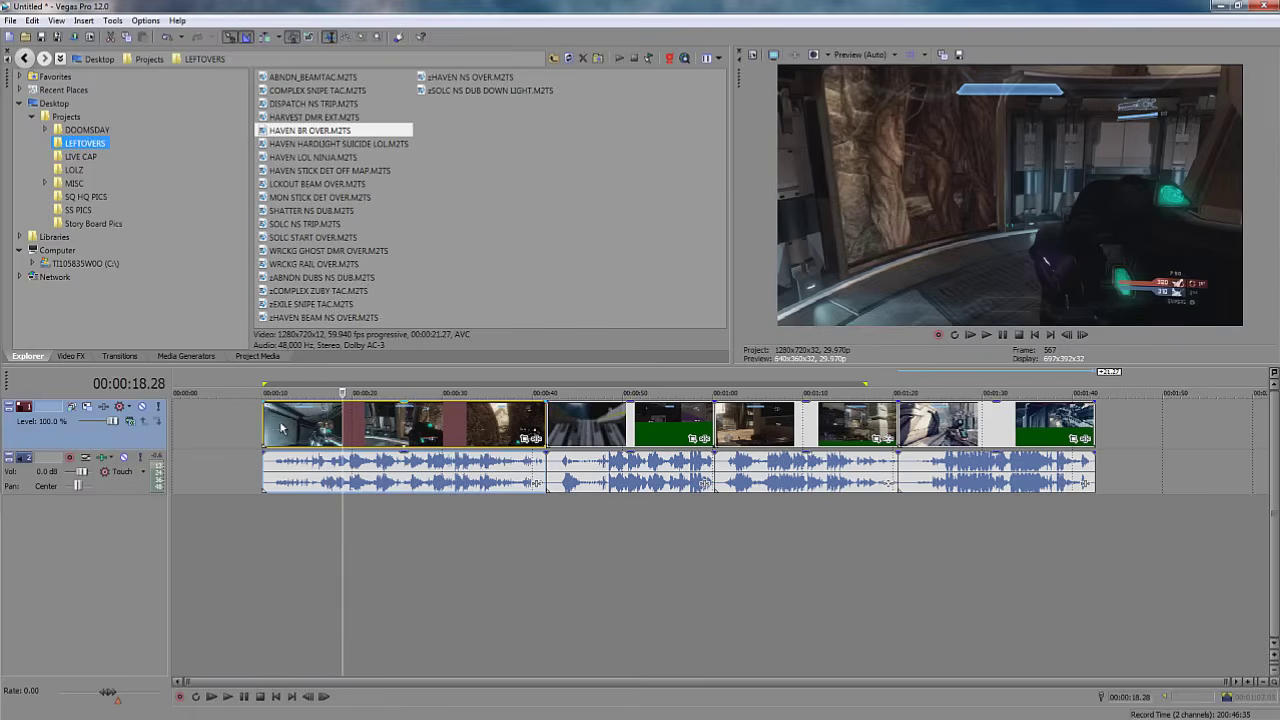
pyautogui.rightClick(284, 429)
pyautogui.moveTo(394, 619)
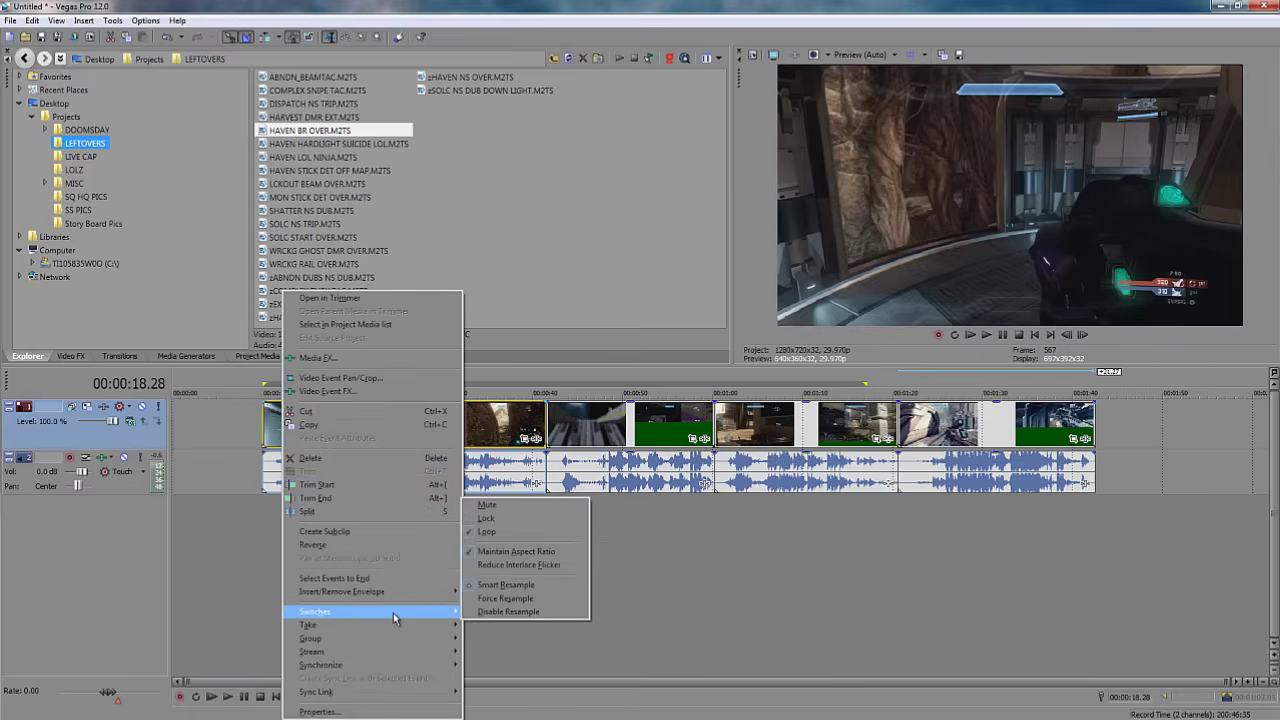
pyautogui.click(508, 611)
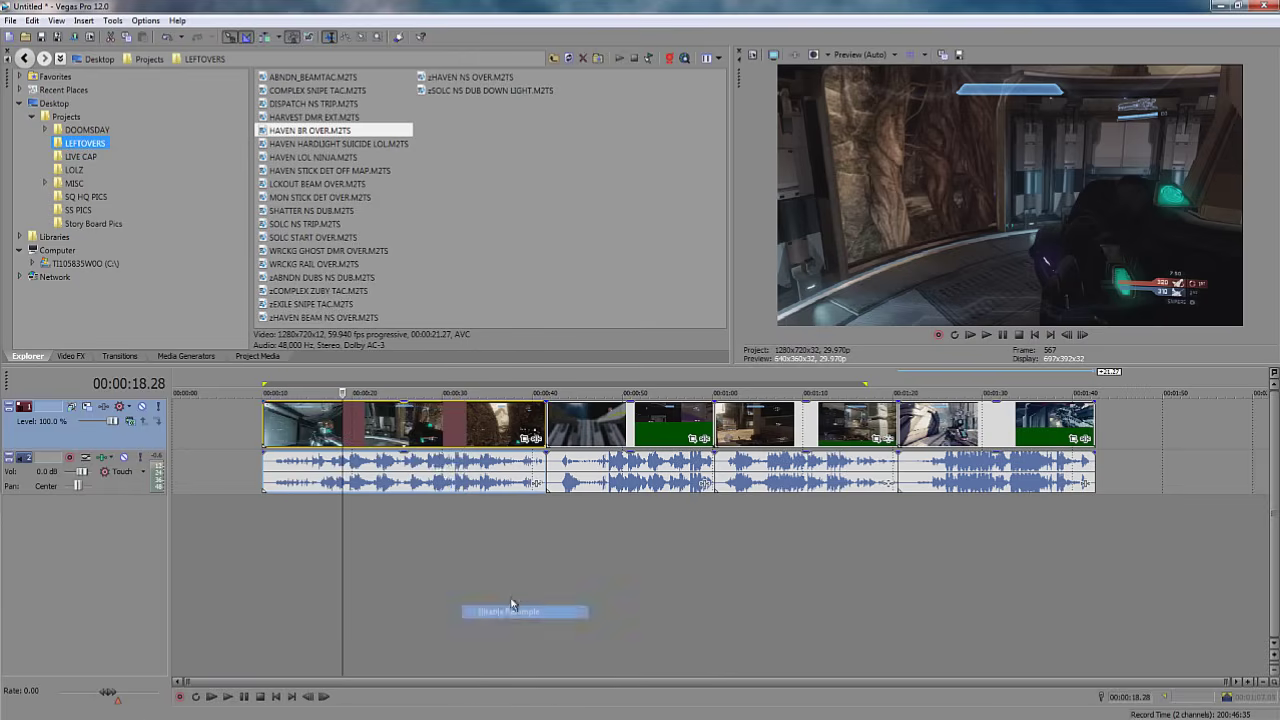
pyautogui.click(434, 443)
# Select all four clips together with the Selection Edit tool and disable resampling for them at once.
pyautogui.click(1201, 428)
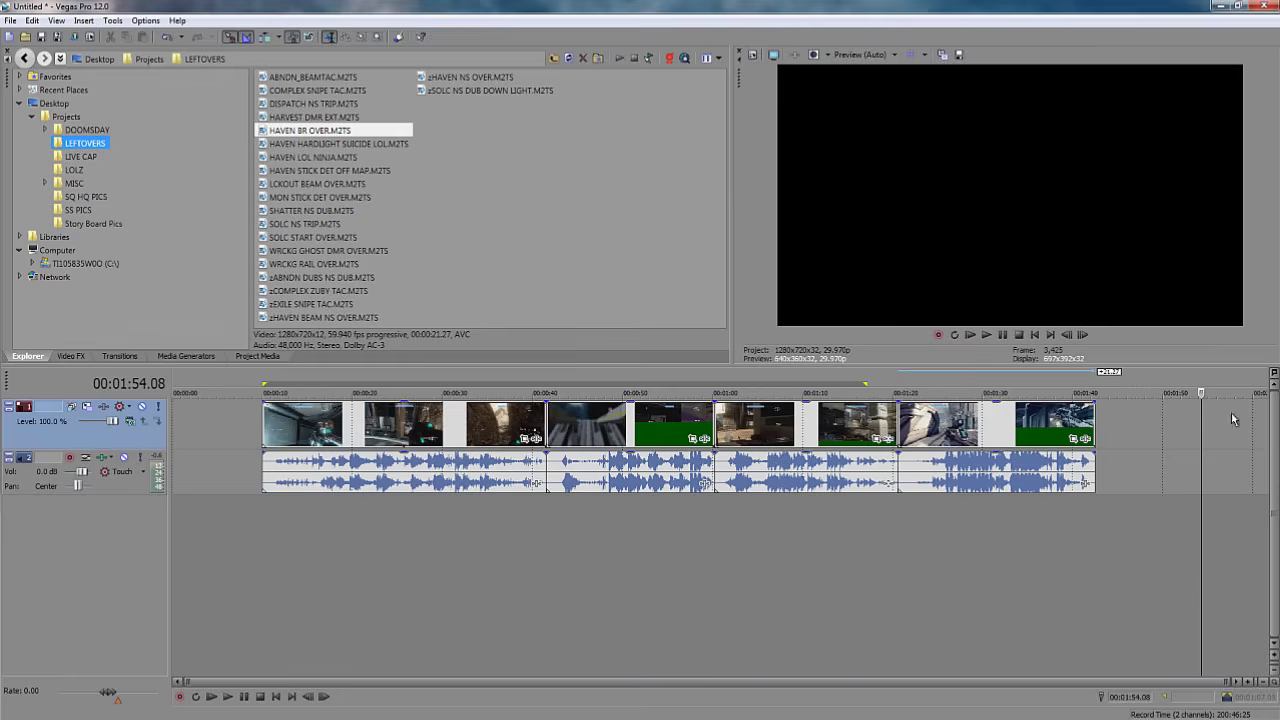
pyautogui.click(214, 412)
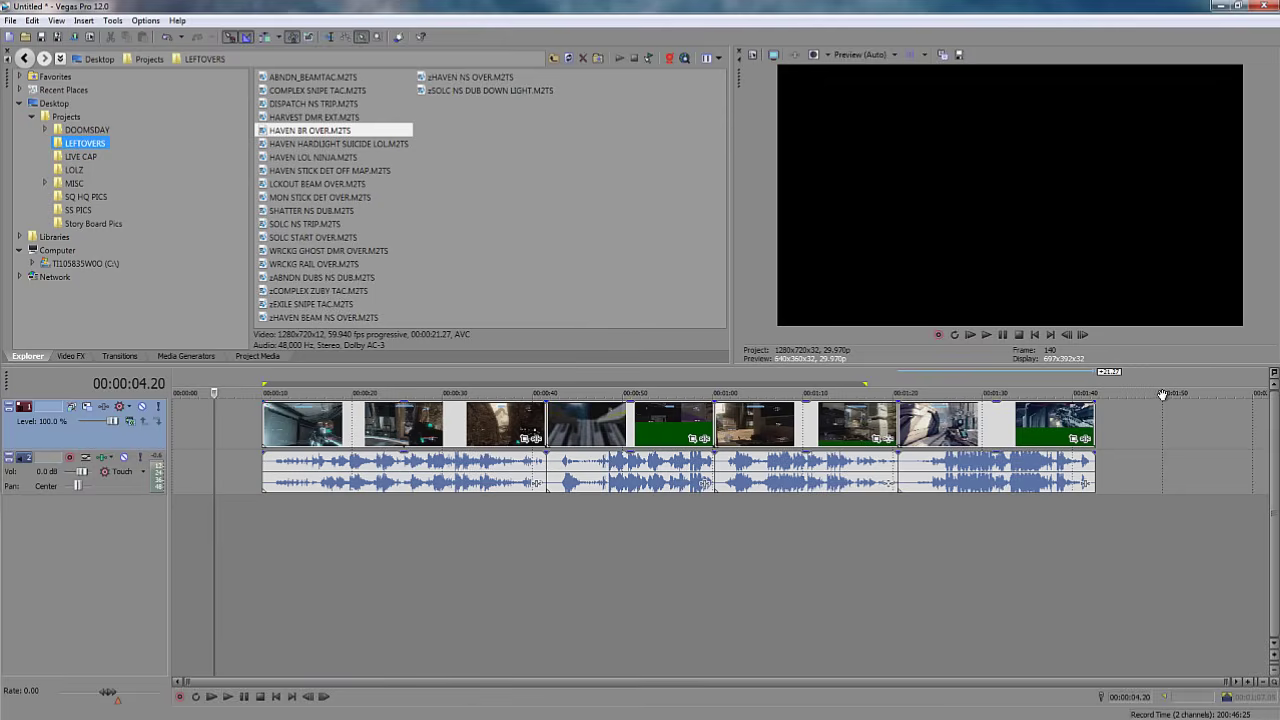
pyautogui.moveTo(1162, 405); pyautogui.dragTo(200, 422)
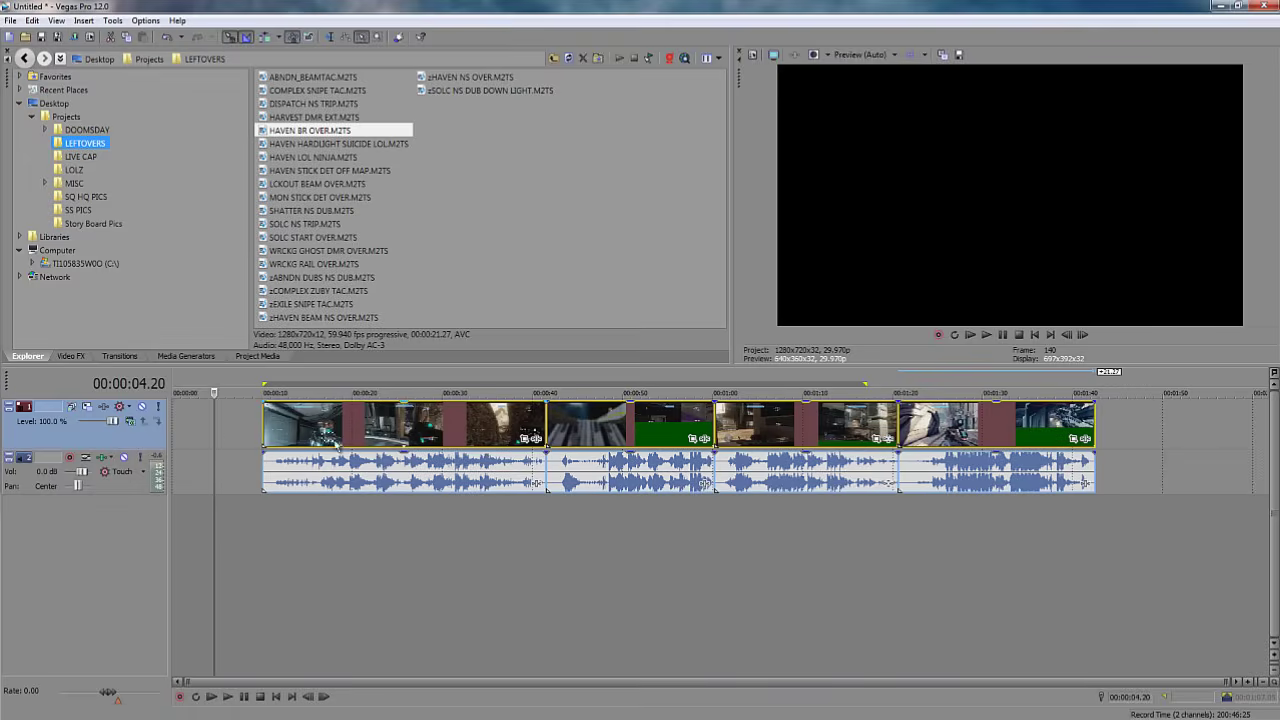
pyautogui.rightClick(400, 420)
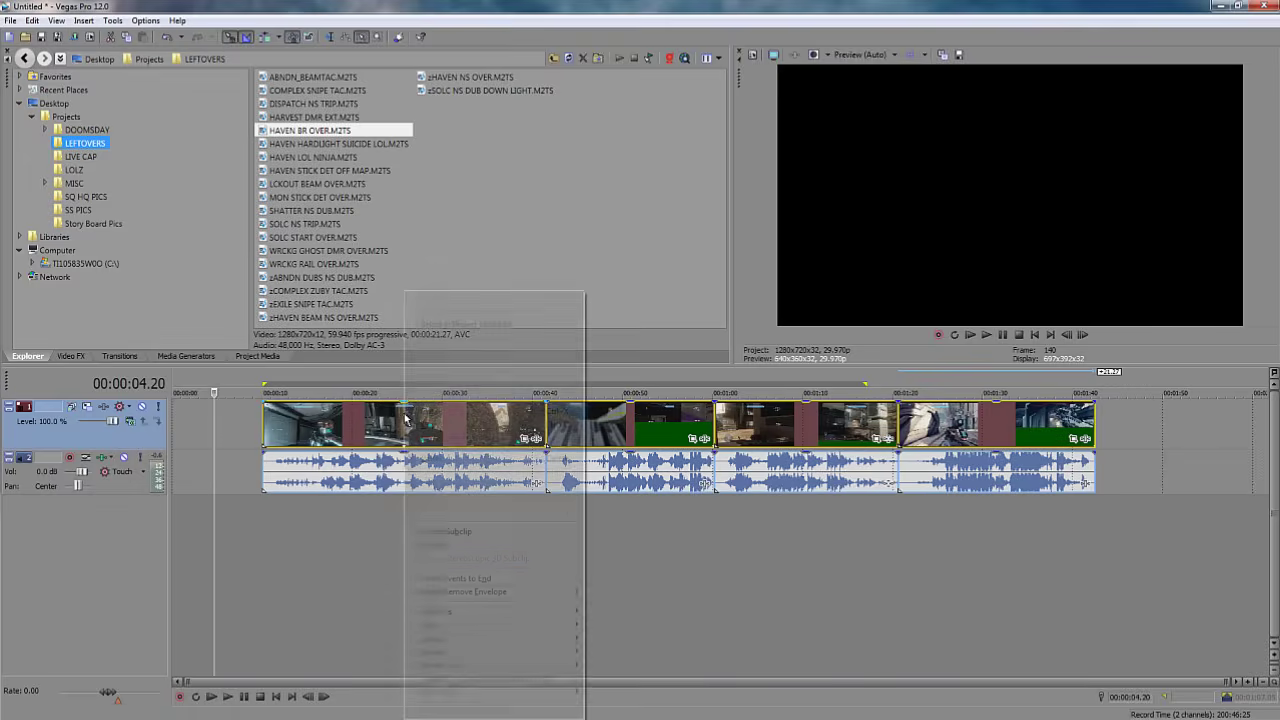
pyautogui.moveTo(539, 611)
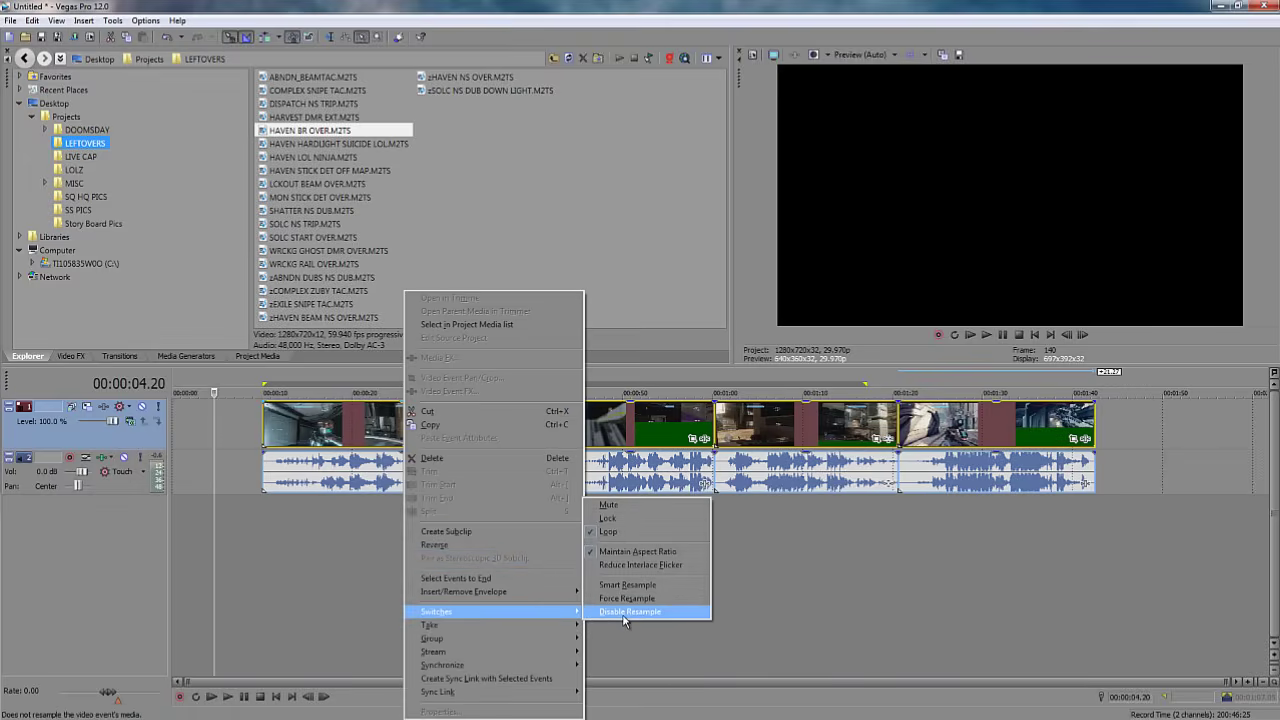
pyautogui.click(623, 615)
pyautogui.click(433, 426)
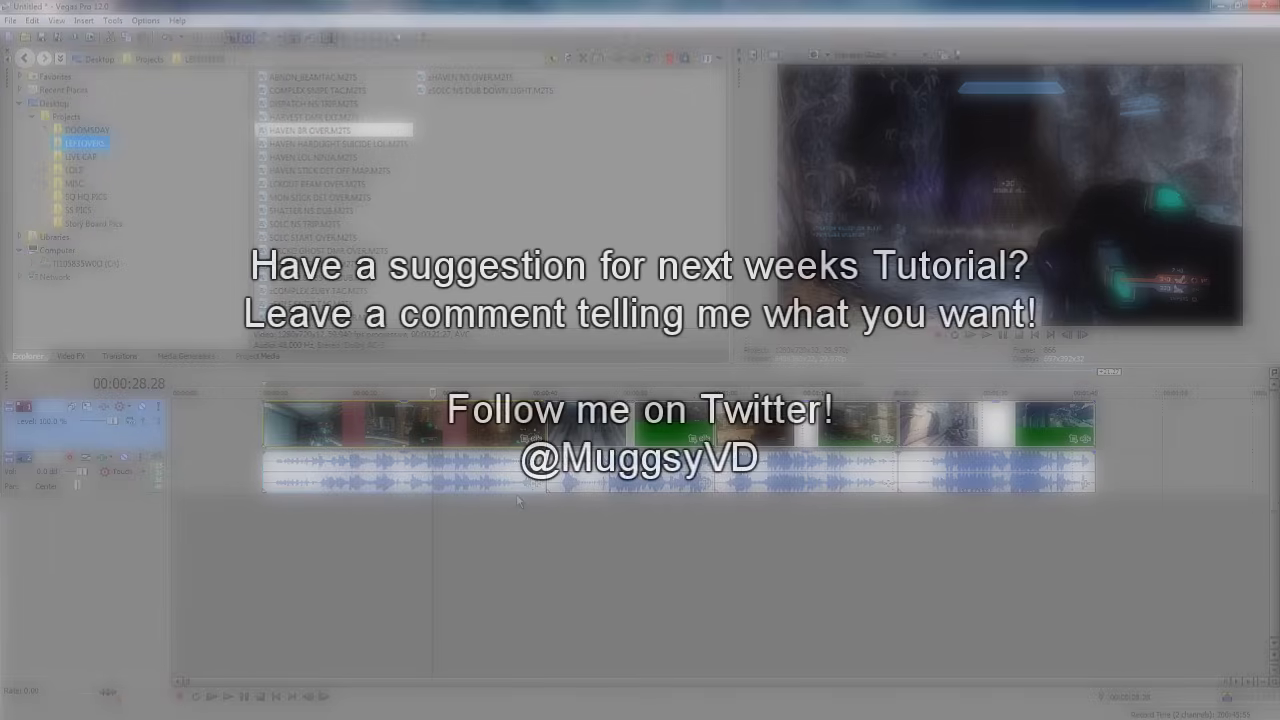